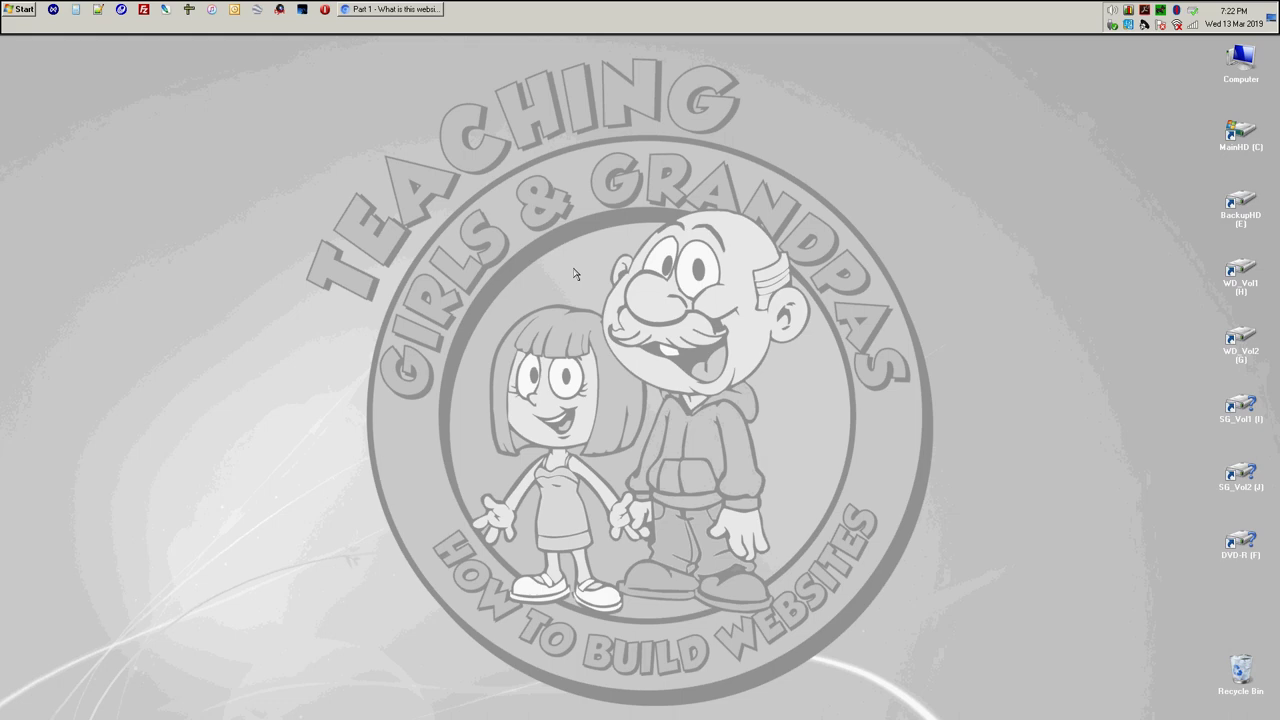
Step: Check the available screen resolutions in the display settings and close the window without changing anything
{"action": "right_click", "coordinate": [574, 273]}
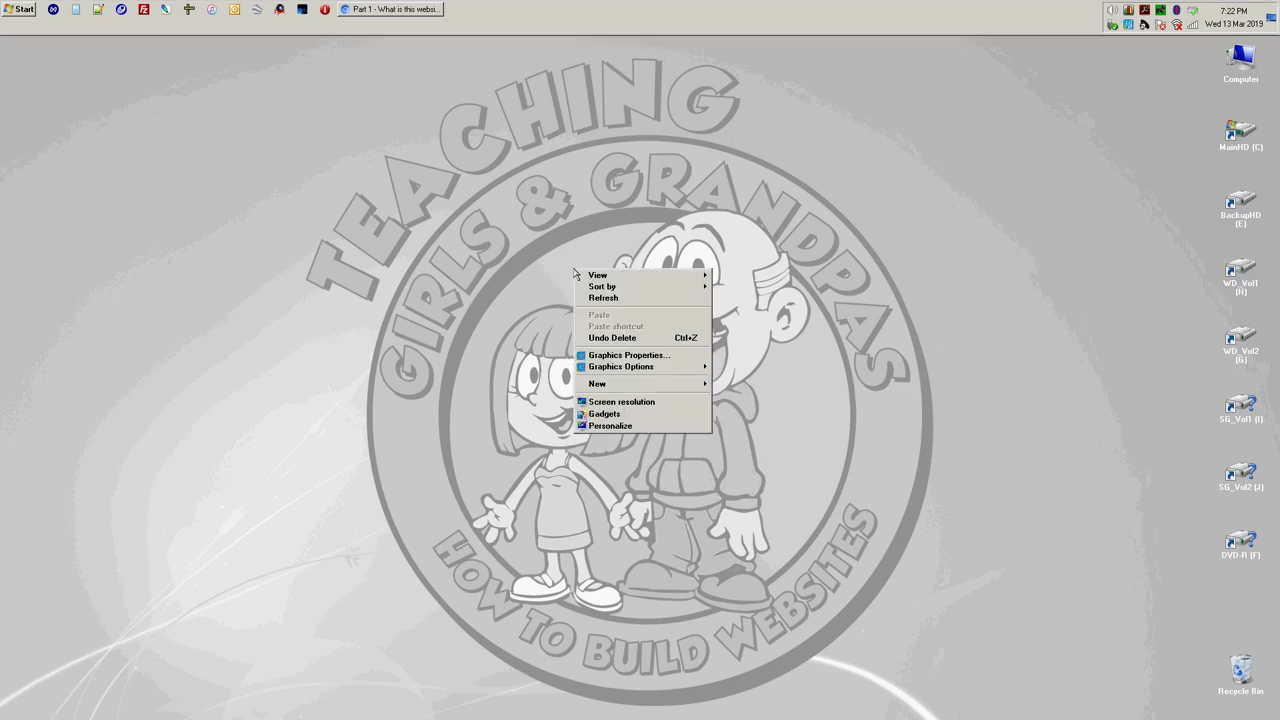
{"action": "left_click", "coordinate": [663, 402]}
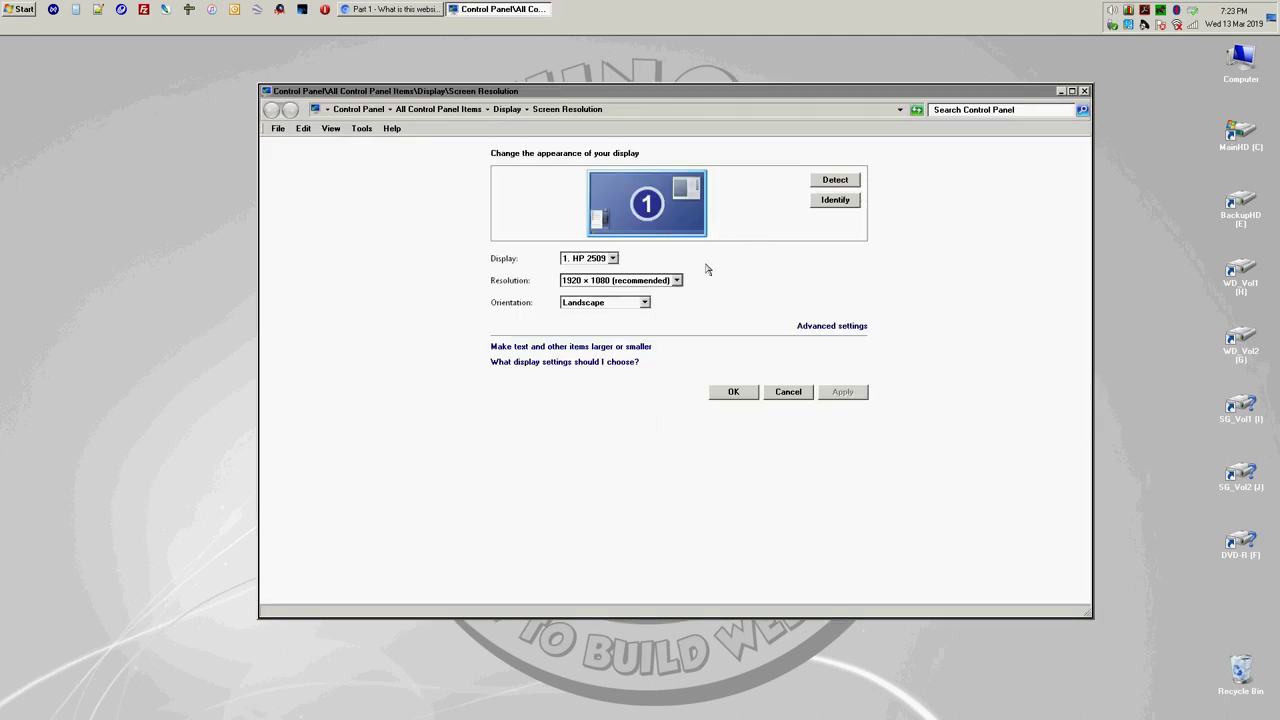
{"action": "left_click", "coordinate": [629, 281]}
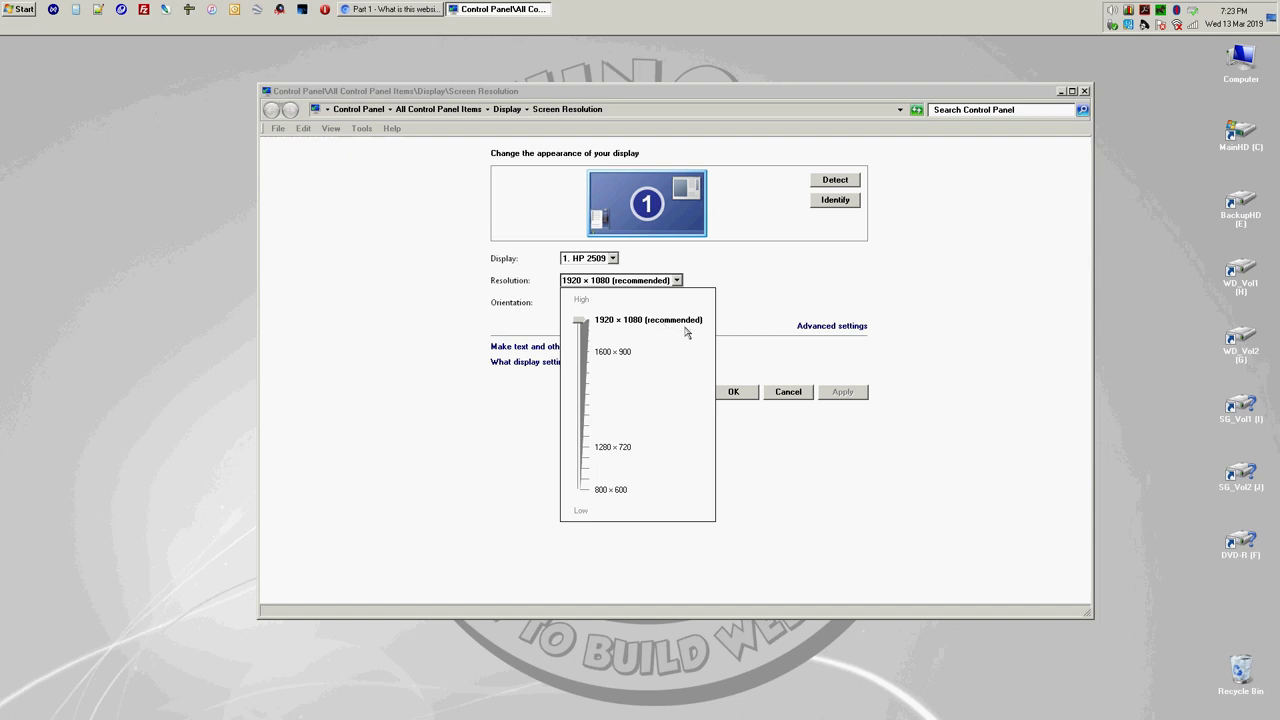
{"action": "left_click", "coordinate": [1088, 94]}
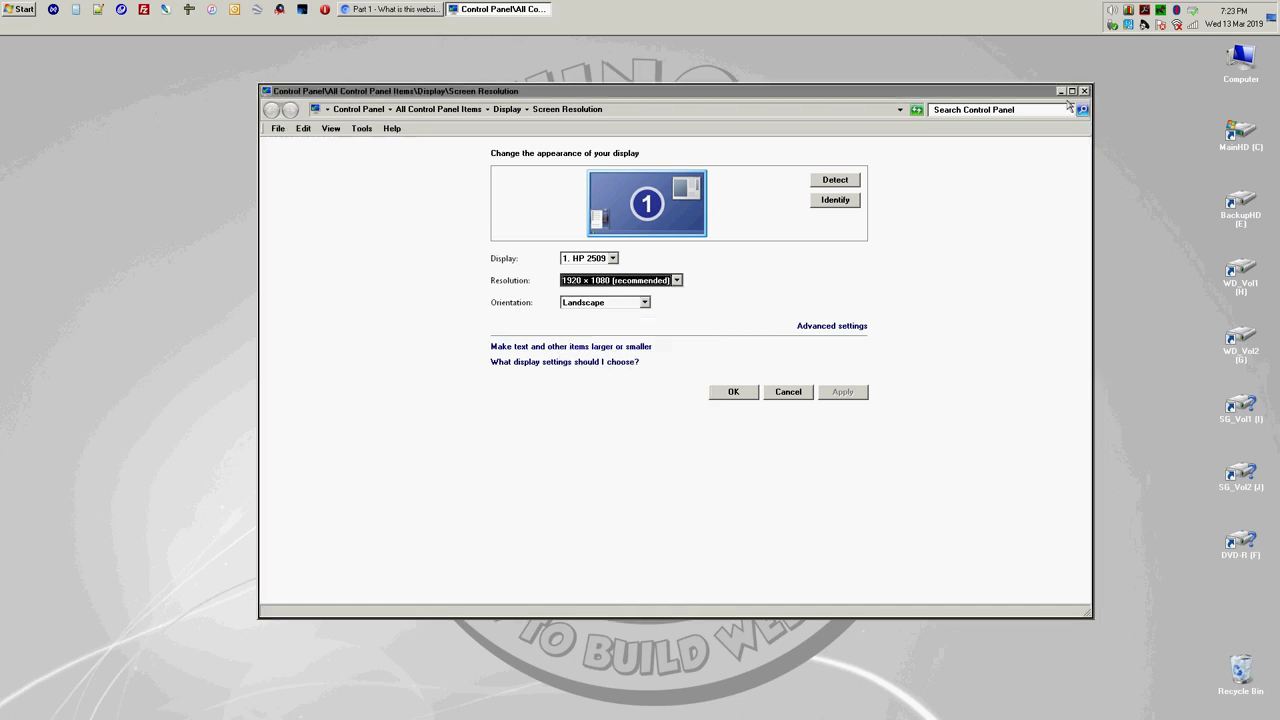
{"action": "left_click", "coordinate": [1086, 93]}
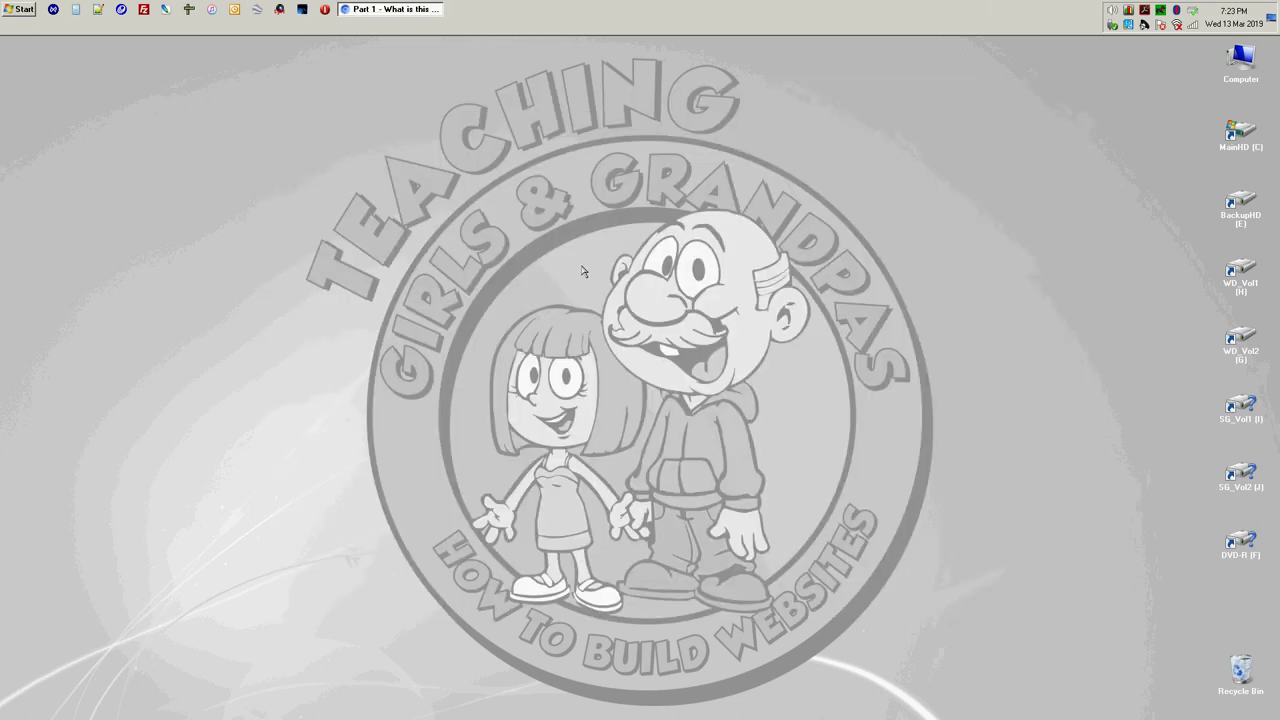
Step: Switch to the browser's YouTube video, view it in full screen and back at normal size, and minimize the browser
{"action": "left_click", "coordinate": [395, 10]}
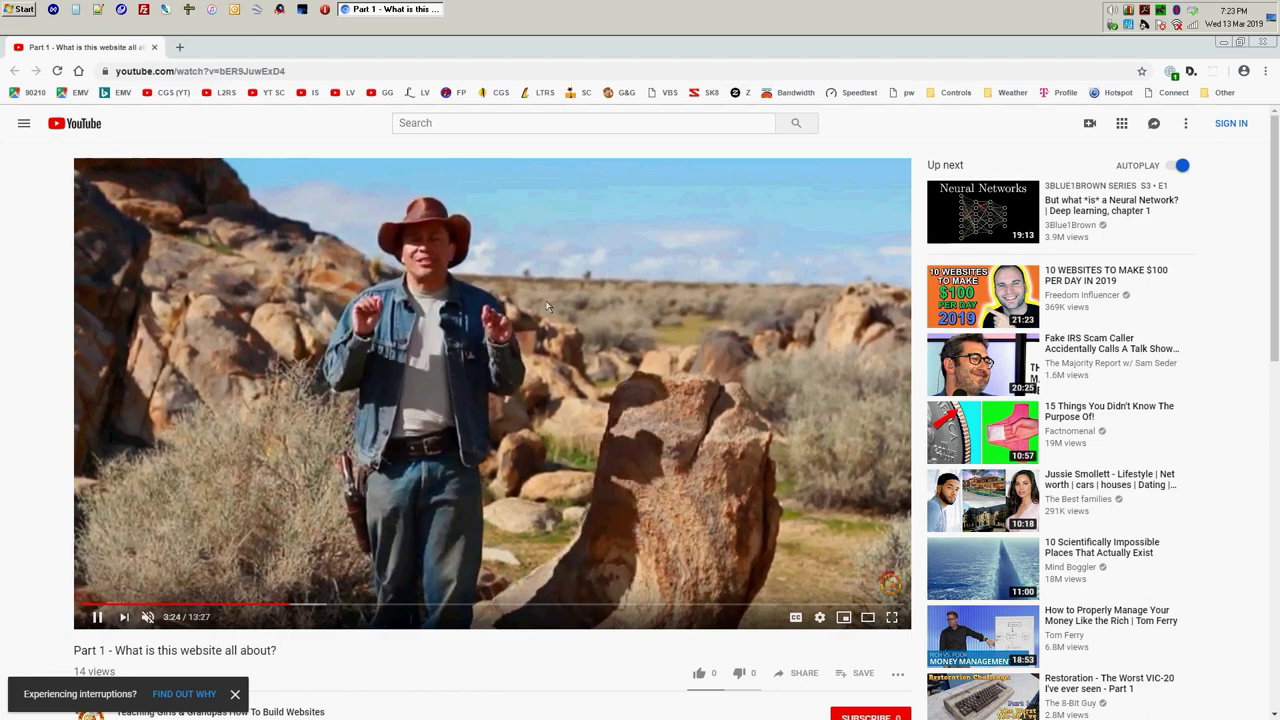
{"action": "left_click", "coordinate": [892, 619]}
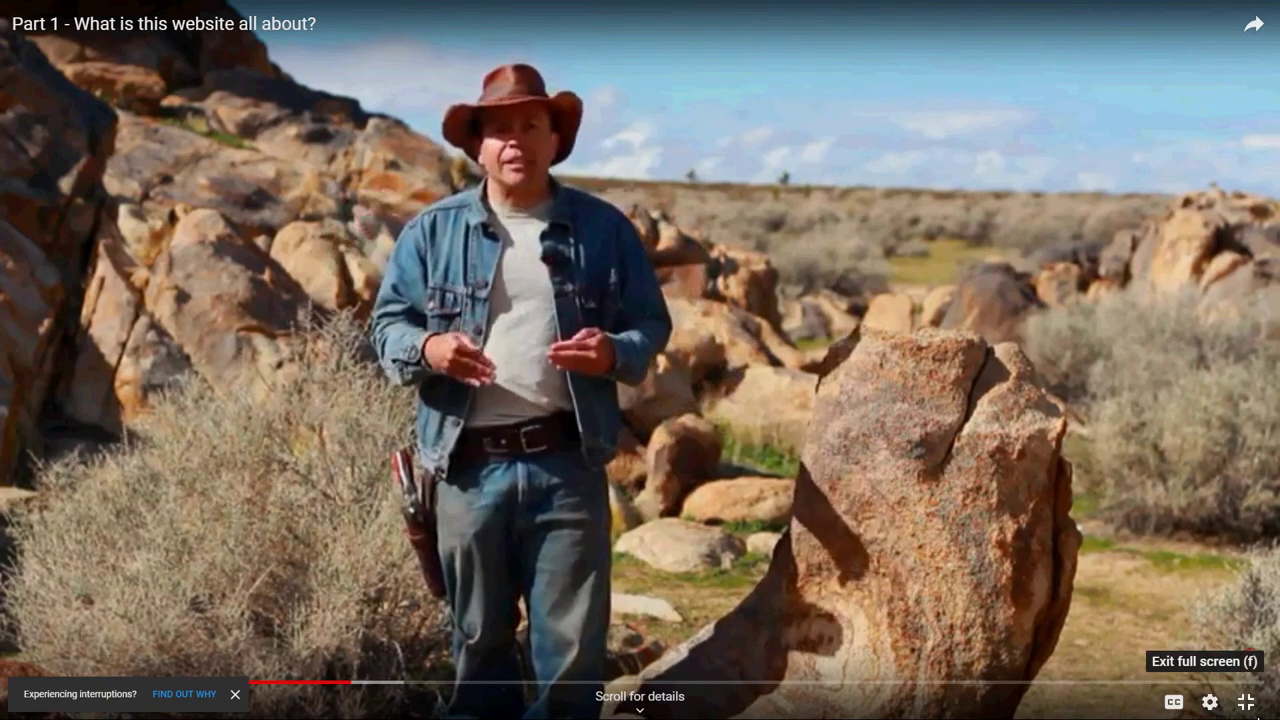
{"action": "left_click", "coordinate": [1246, 703]}
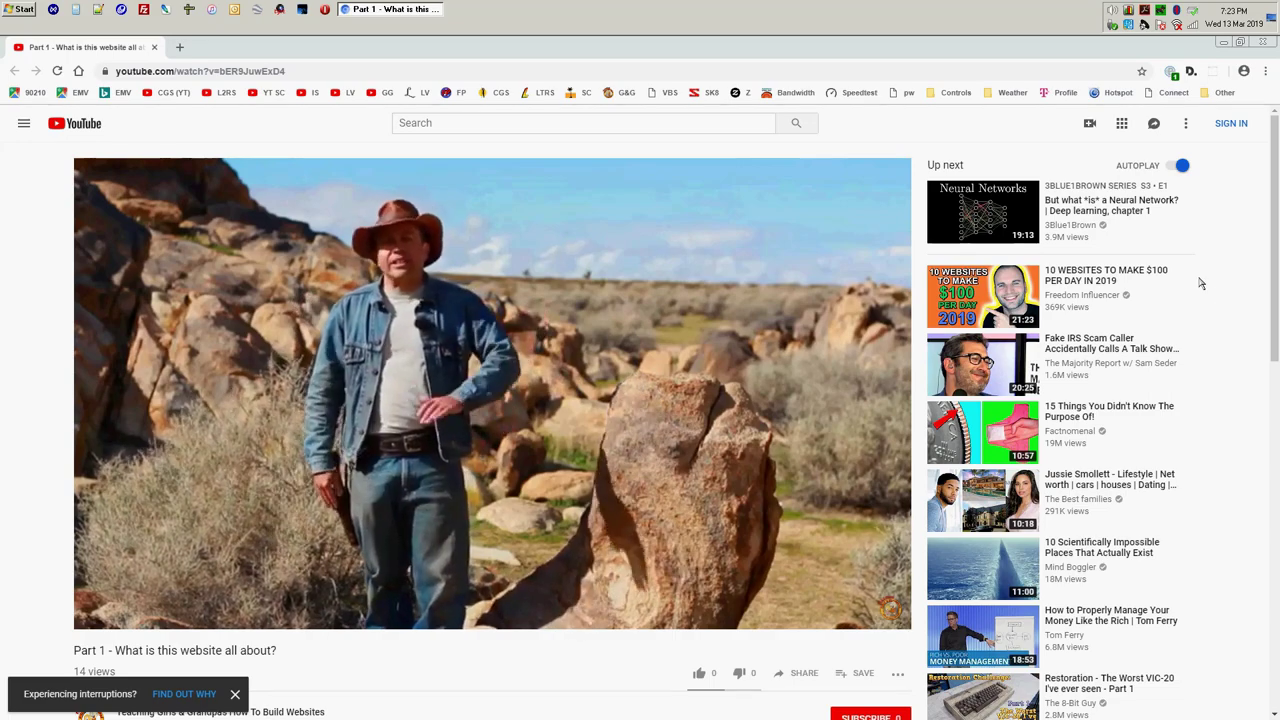
{"action": "left_click", "coordinate": [1224, 44]}
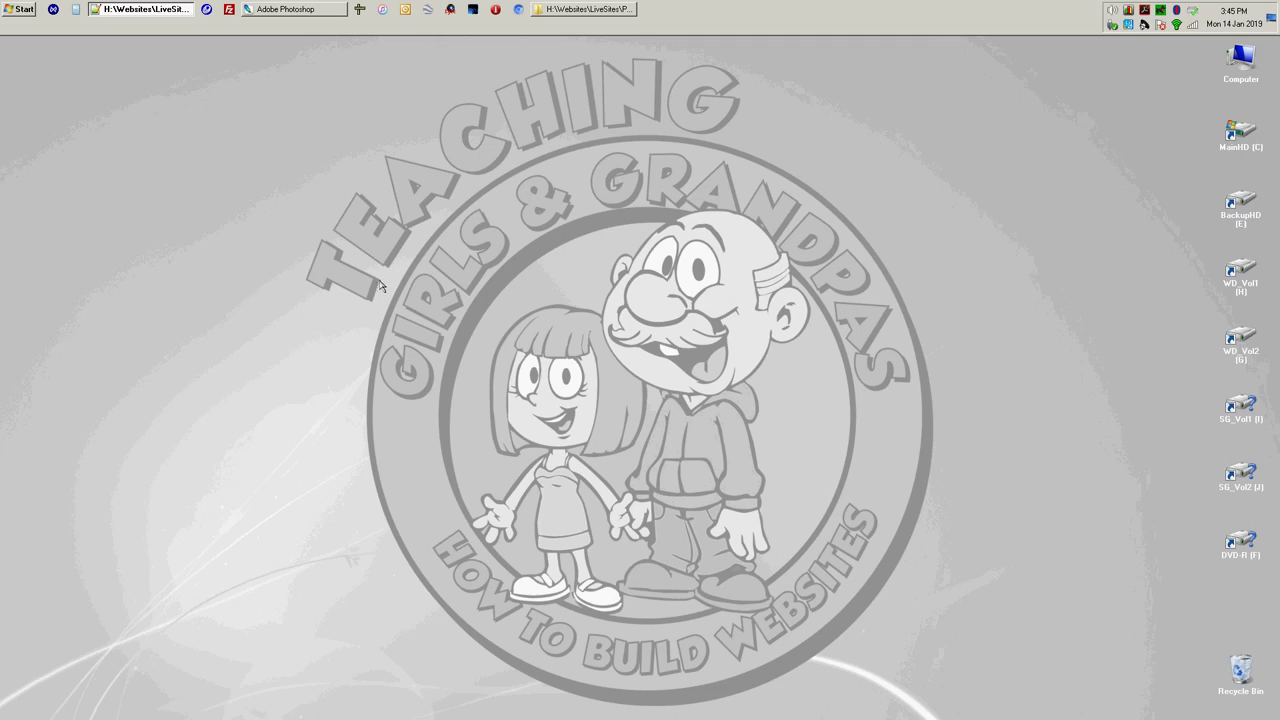
Step: Bring up the images folder, switch to Photoshop, and paint two curved black brush strokes on the blank Untitled-1 canvas before minimizing it
{"action": "left_click", "coordinate": [598, 10]}
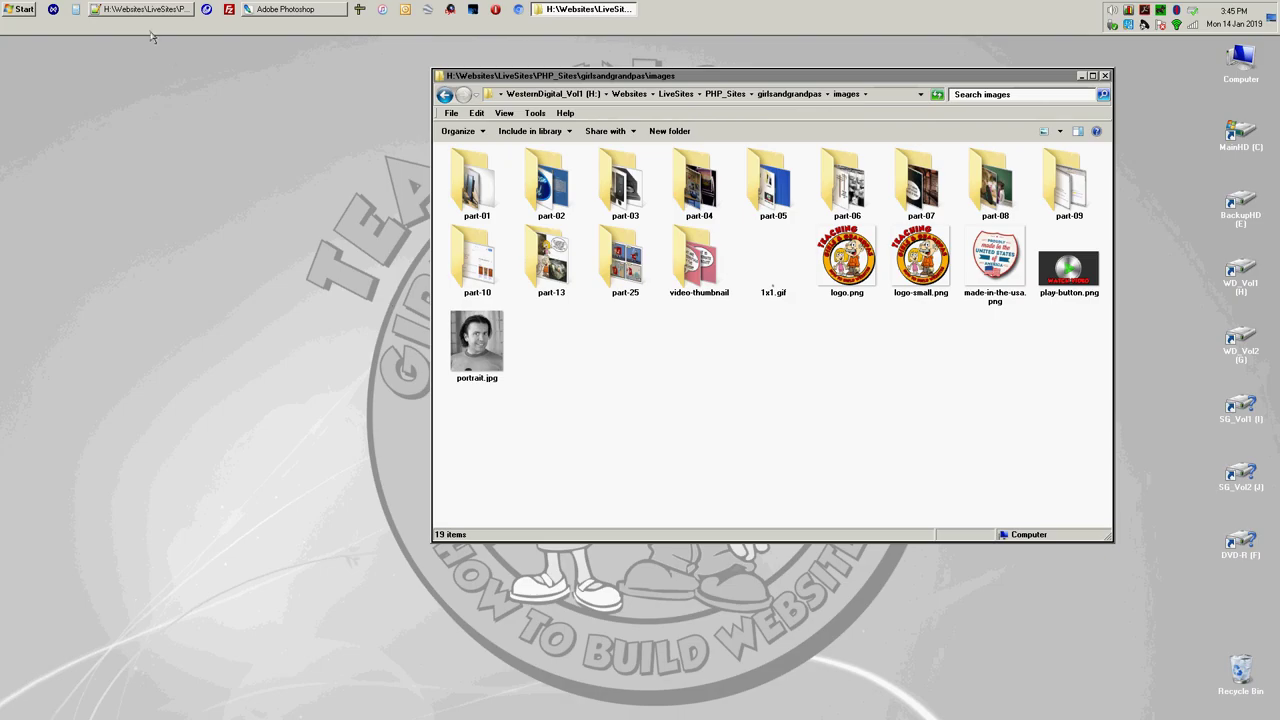
{"action": "left_click", "coordinate": [322, 8]}
{"action": "mouse_move", "coordinate": [398, 197]}
{"action": "left_mouse_down"}
{"action": "mouse_move", "coordinate": [334, 291]}
{"action": "mouse_move", "coordinate": [458, 380]}
{"action": "mouse_move", "coordinate": [478, 322]}
{"action": "left_mouse_up"}
{"action": "mouse_move", "coordinate": [660, 276]}
{"action": "left_mouse_down"}
{"action": "mouse_move", "coordinate": [503, 302]}
{"action": "mouse_move", "coordinate": [528, 392]}
{"action": "mouse_move", "coordinate": [405, 367]}
{"action": "left_mouse_up"}
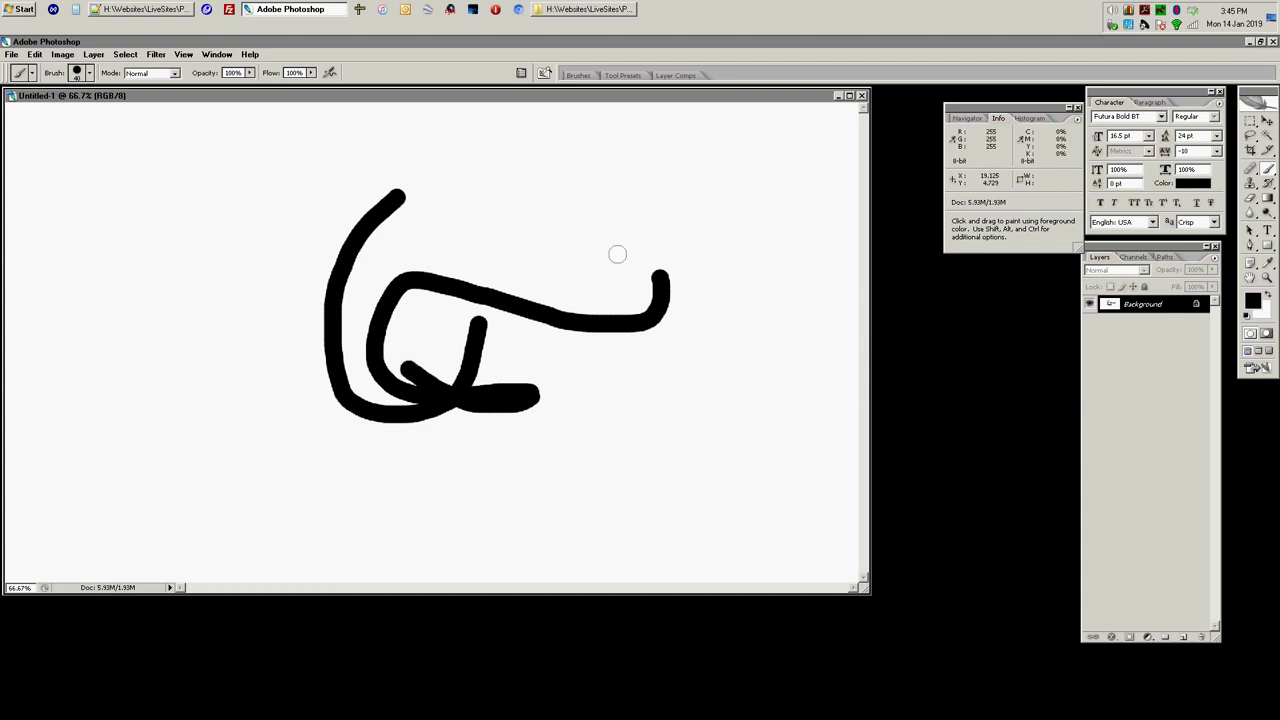
{"action": "left_click", "coordinate": [1249, 41]}
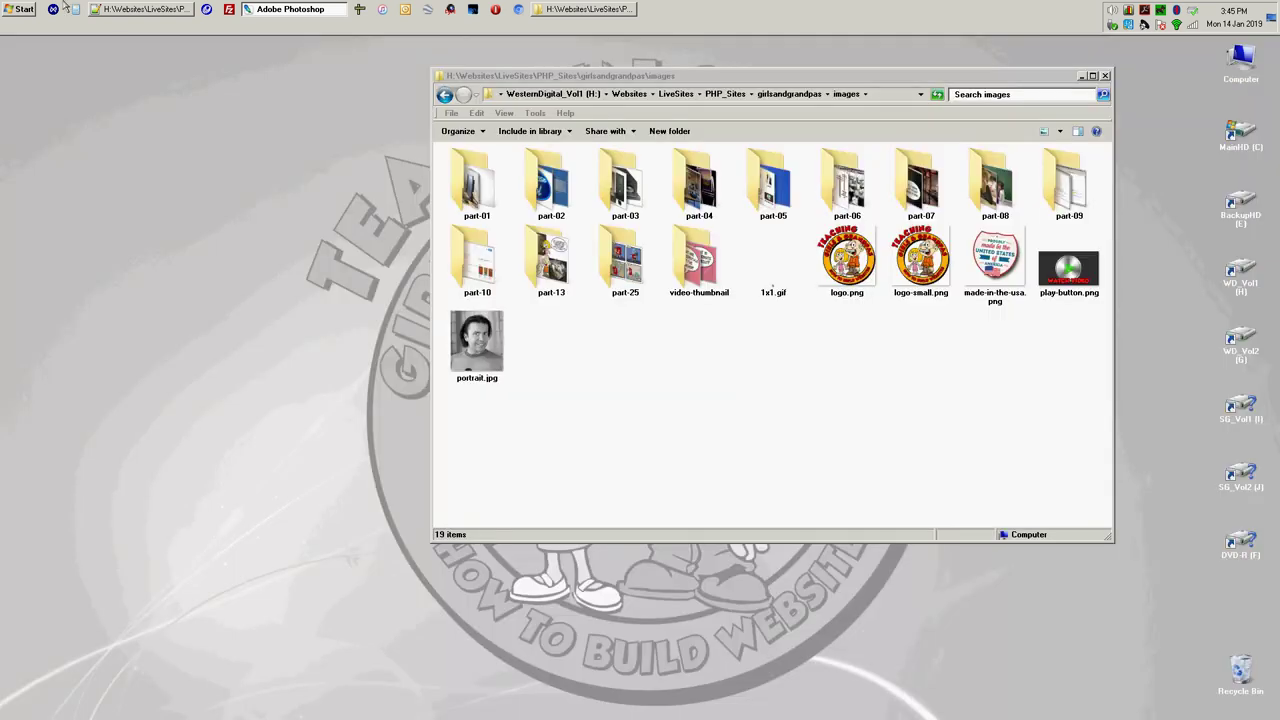
Step: Switch to Notepad++, view the part-05-how-do-computers-work.txt script around the garage analogy paragraph, and minimize the editor
{"action": "left_click", "coordinate": [145, 12]}
{"action": "left_click", "coordinate": [226, 210]}
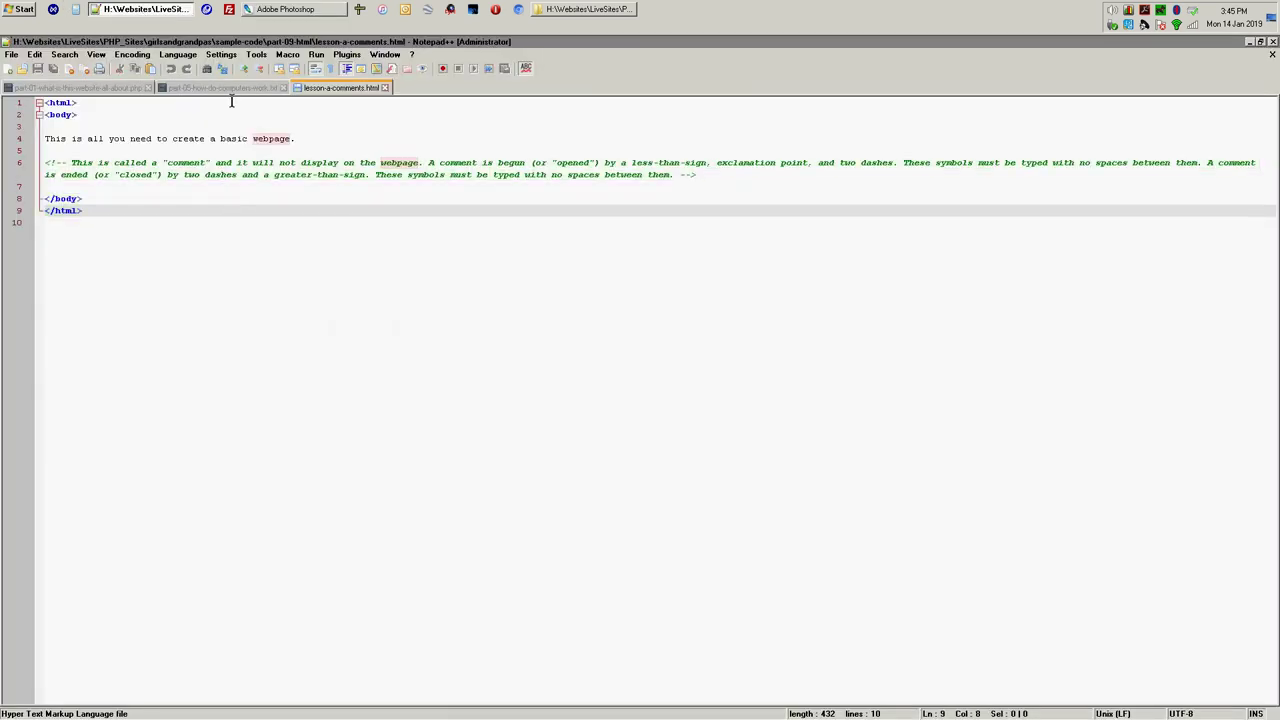
{"action": "left_click", "coordinate": [239, 90]}
{"action": "left_click_drag", "start_coordinate": [386, 378], "coordinate": [360, 330]}
{"action": "left_click", "coordinate": [431, 378]}
{"action": "left_click", "coordinate": [387, 284]}
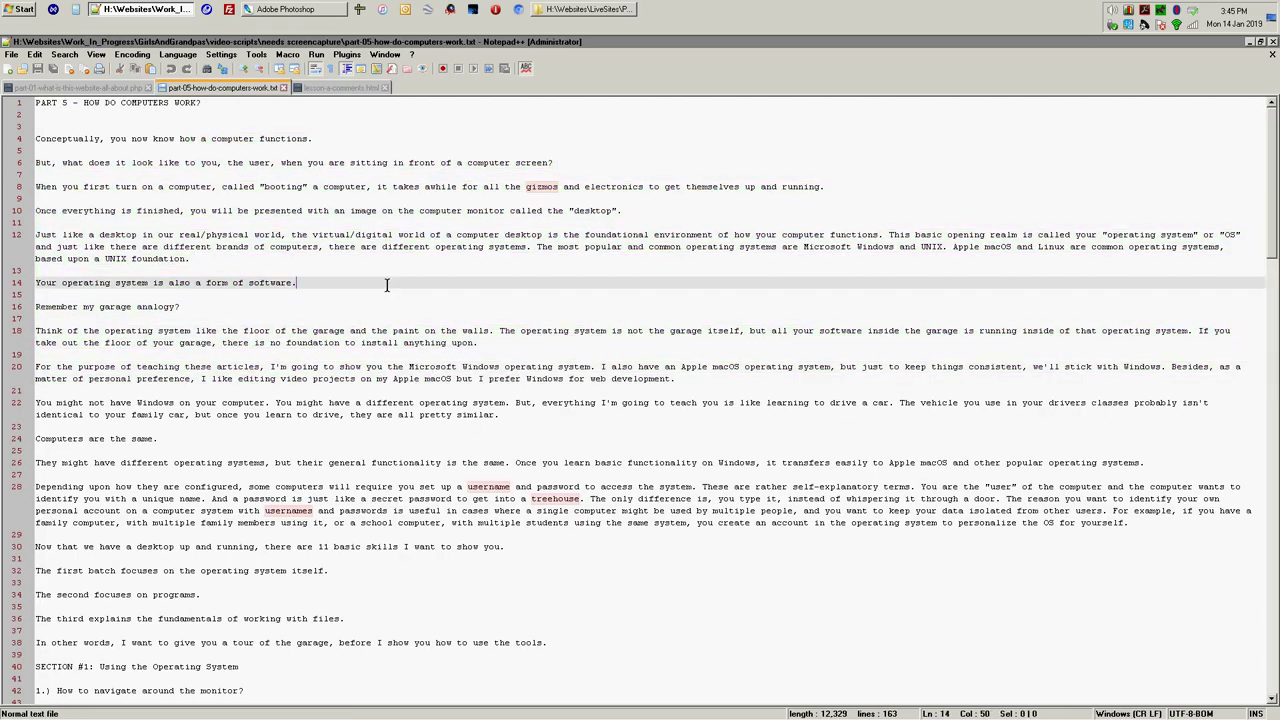
{"action": "left_click", "coordinate": [238, 316]}
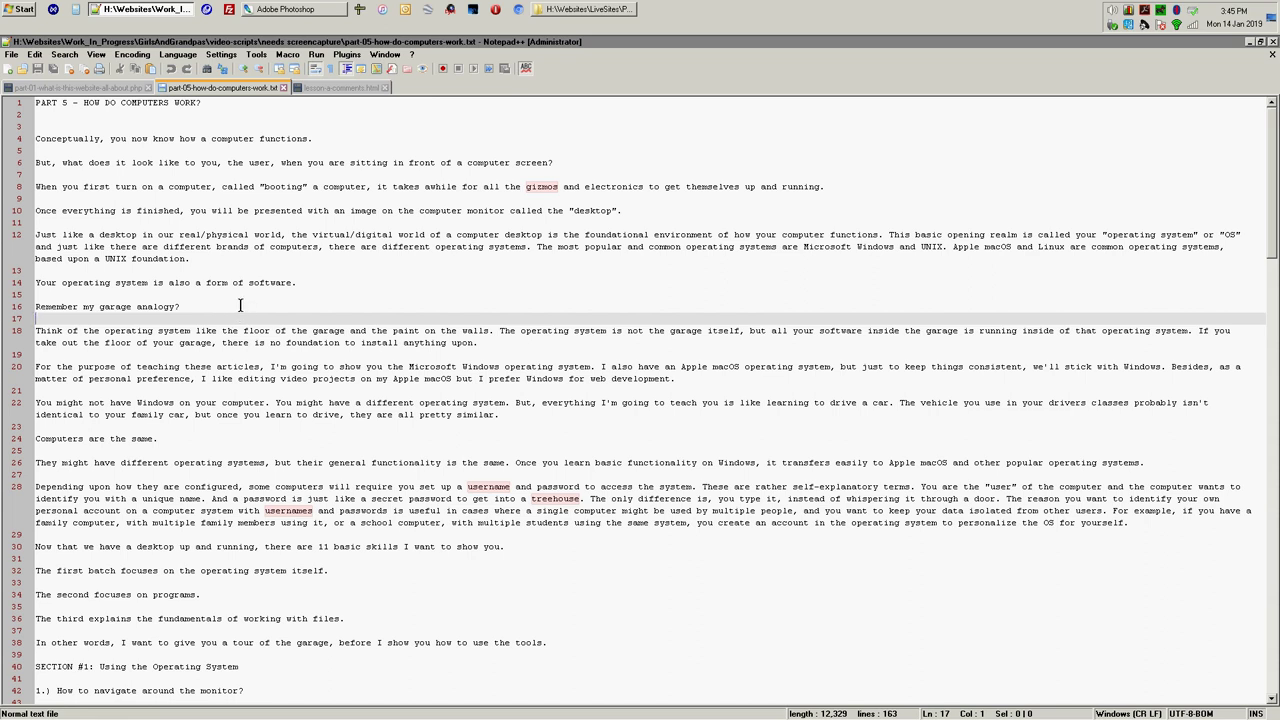
{"action": "left_click", "coordinate": [1251, 45]}
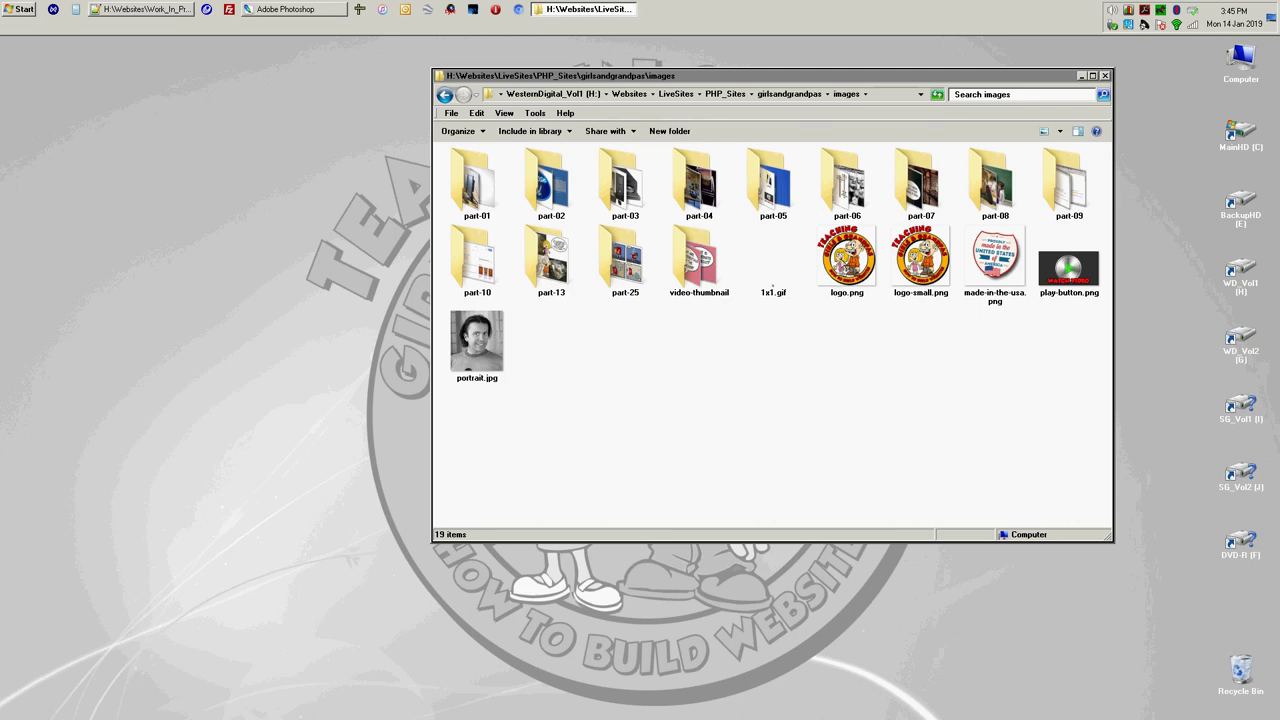
Step: Open logo.png from the images folder in Photoshop and shift its document window slightly up across the workspace
{"action": "left_click", "coordinate": [847, 258]}
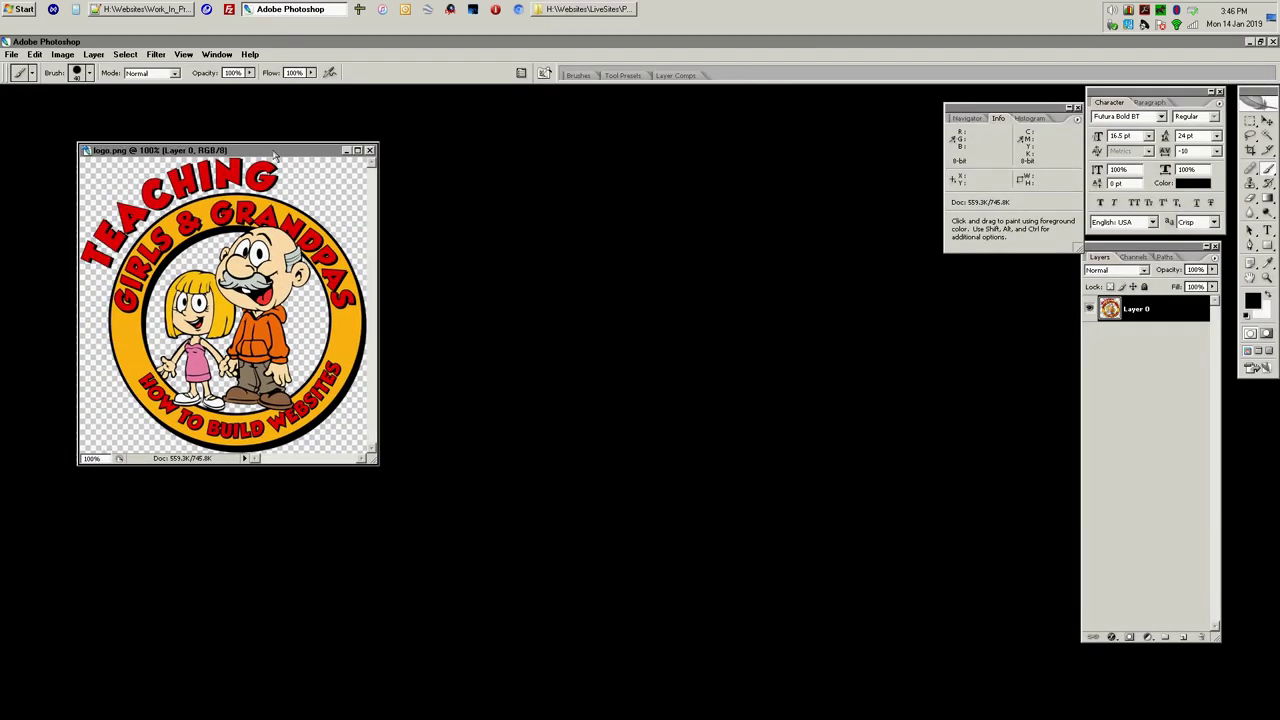
{"action": "left_click_drag", "start_coordinate": [273, 152], "coordinate": [326, 135]}
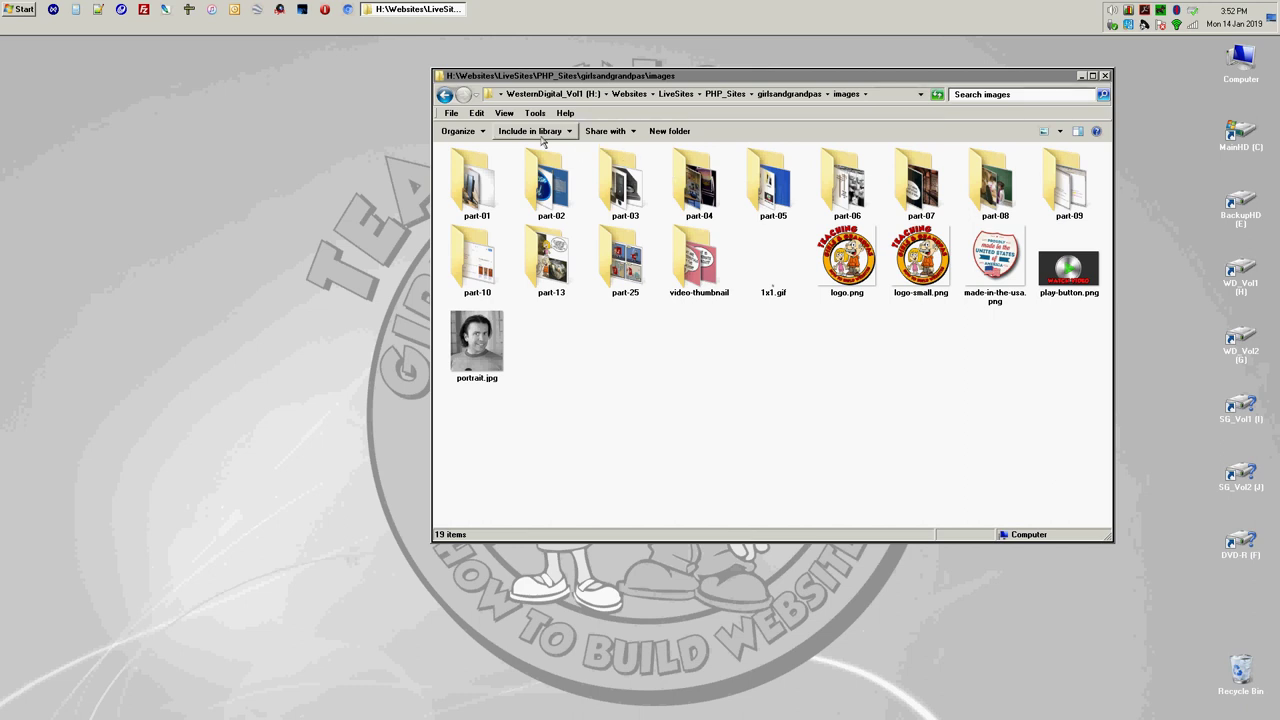
Step: Display the images folder's contents as medium icons, as small icons, and in the Details view
{"action": "left_click", "coordinate": [505, 114]}
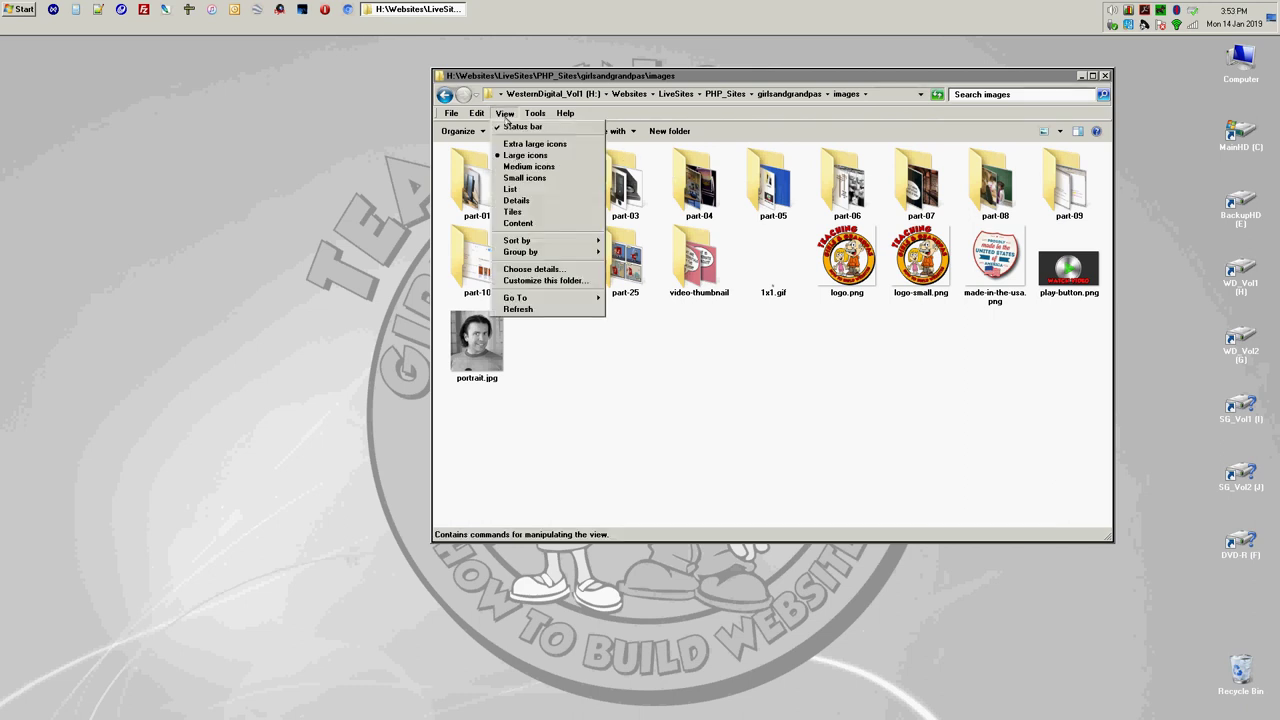
{"action": "left_click", "coordinate": [533, 167]}
{"action": "left_click", "coordinate": [506, 114]}
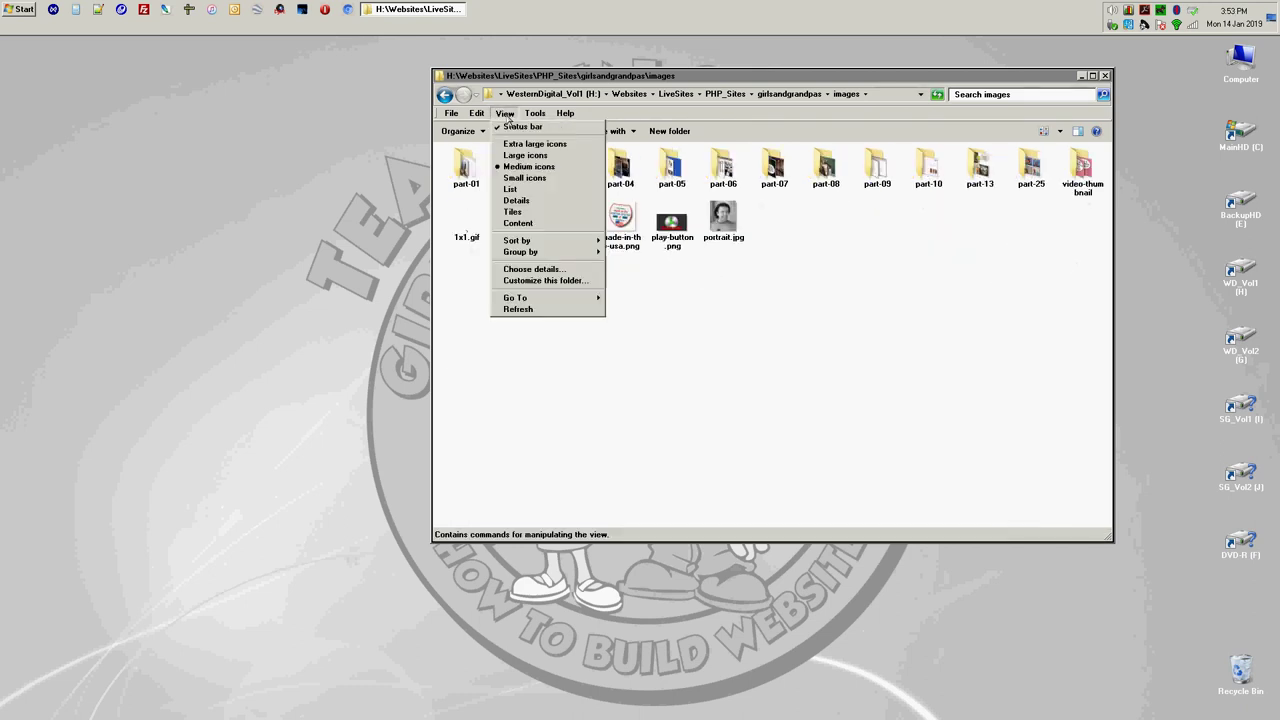
{"action": "left_click", "coordinate": [524, 178]}
{"action": "left_click", "coordinate": [505, 114]}
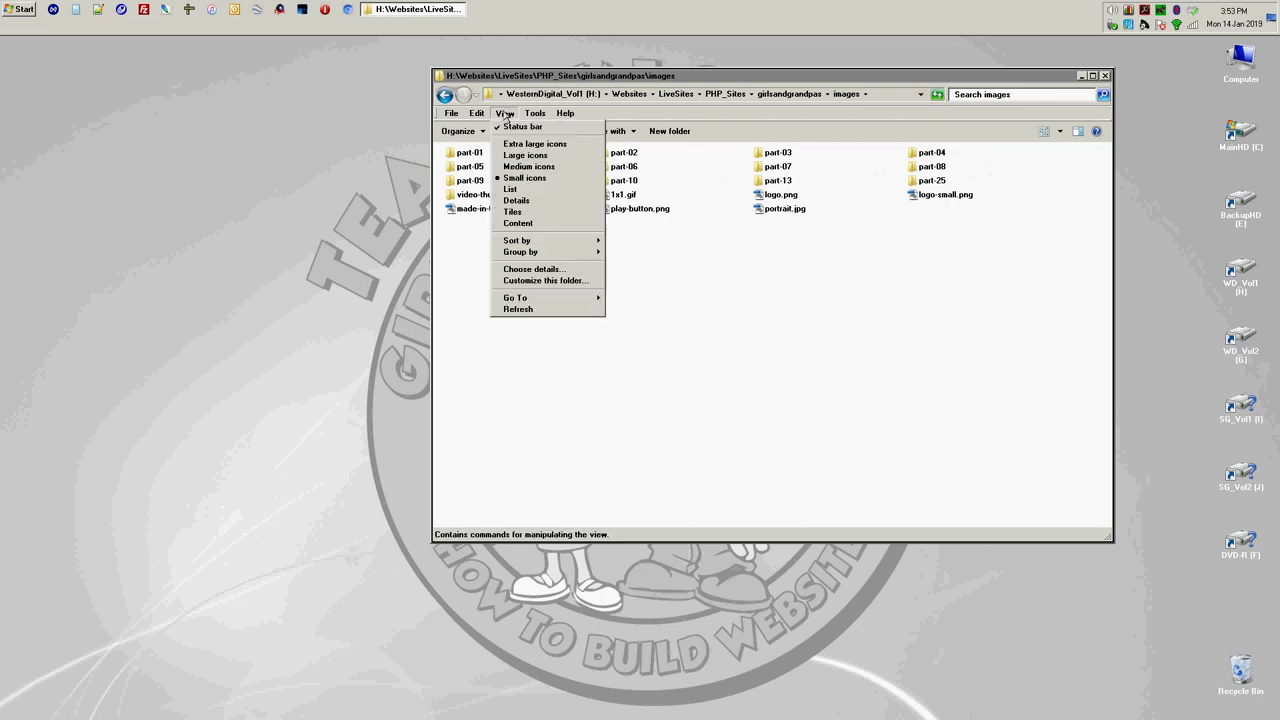
{"action": "left_click", "coordinate": [538, 203]}
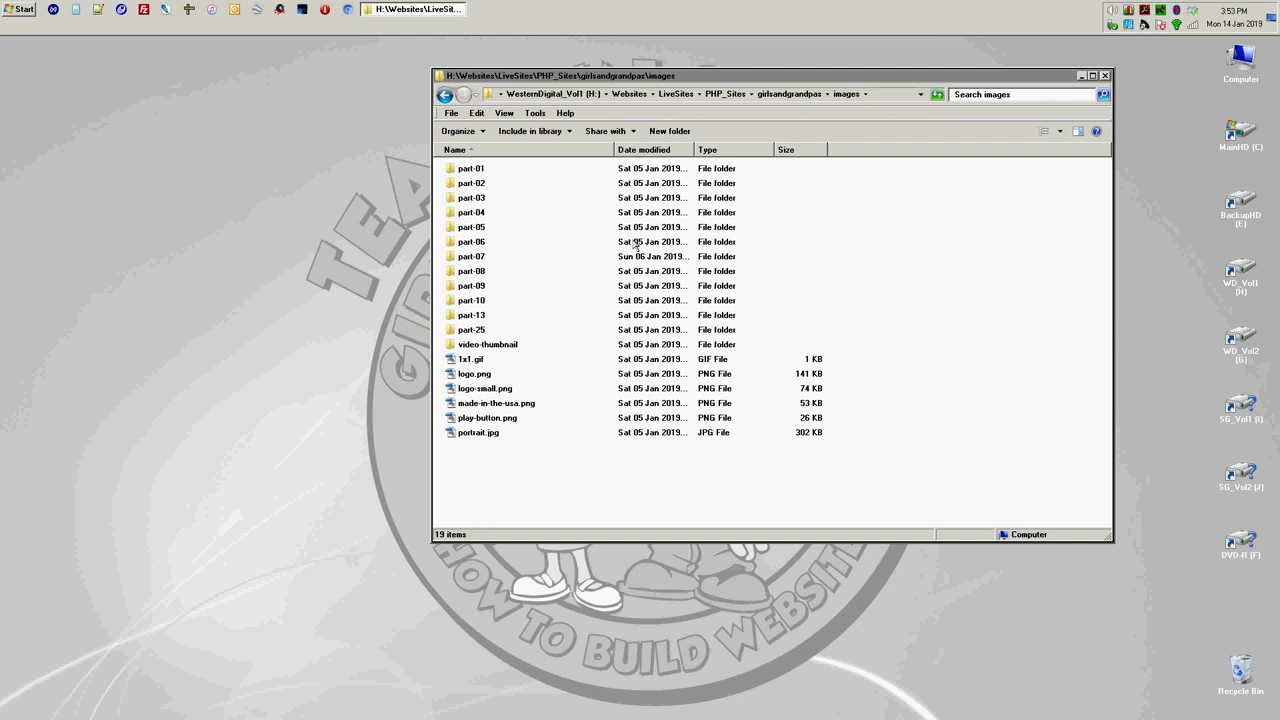
Step: Change the images folder's view to medium icons and finally to large icons
{"action": "left_click", "coordinate": [504, 114]}
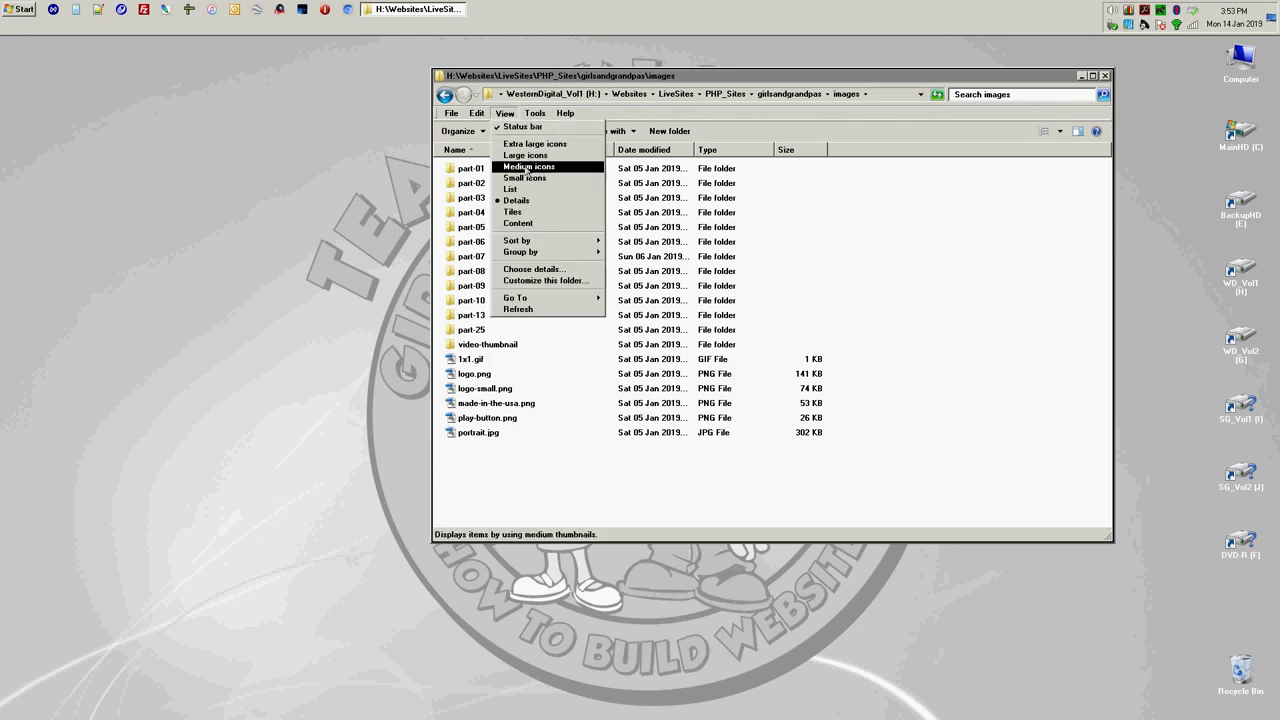
{"action": "left_click", "coordinate": [527, 166]}
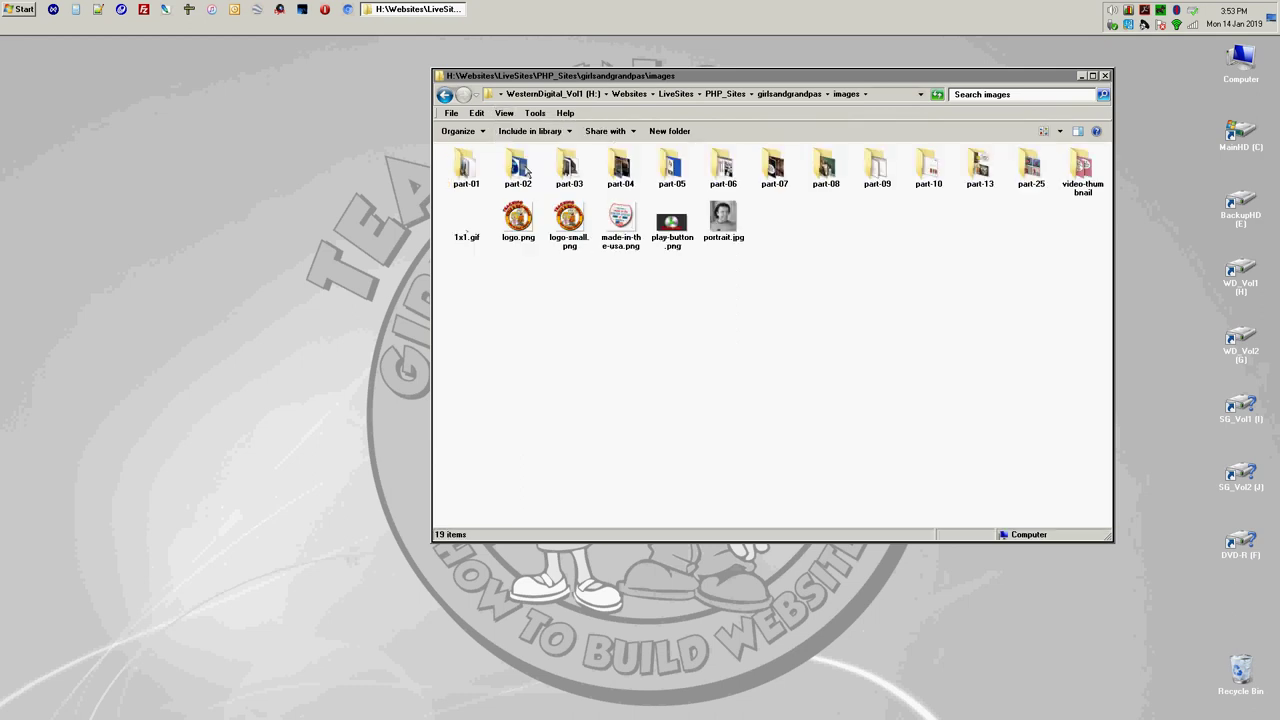
{"action": "left_click", "coordinate": [508, 114]}
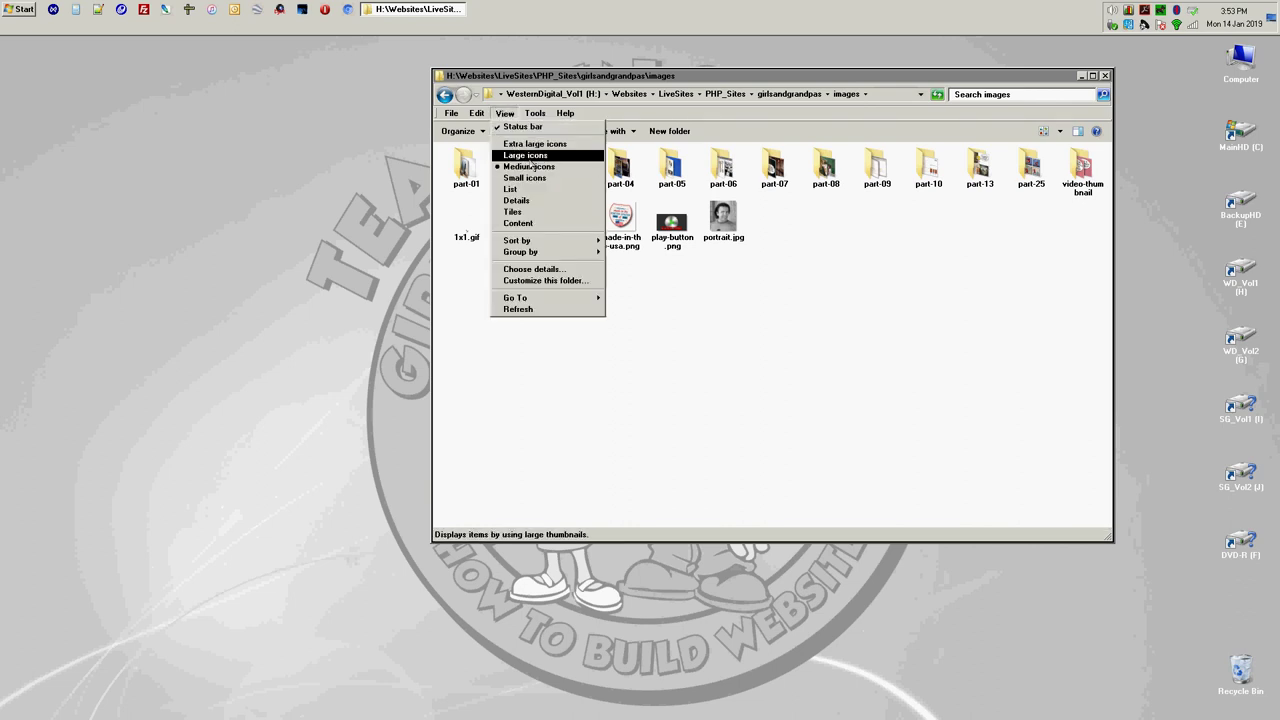
{"action": "left_click", "coordinate": [530, 157]}
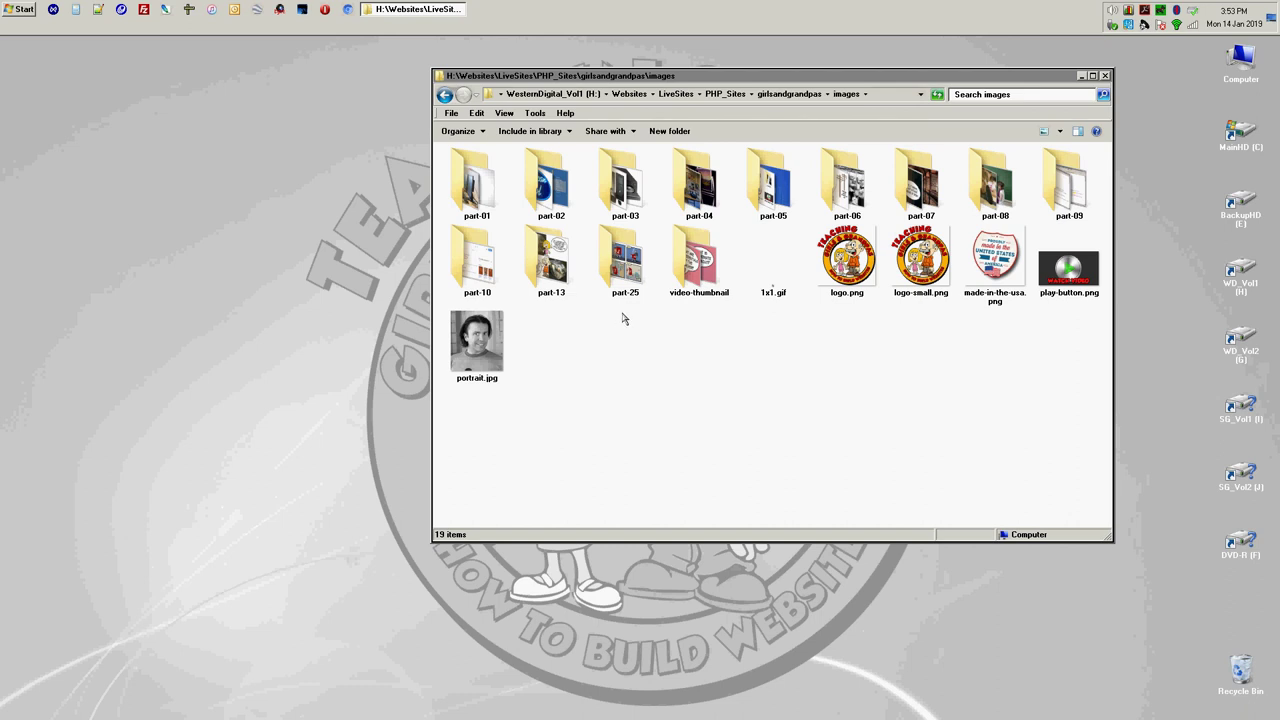
Step: Show the available file actions for portrait.jpg and dismiss them without choosing one
{"action": "right_click", "coordinate": [493, 348]}
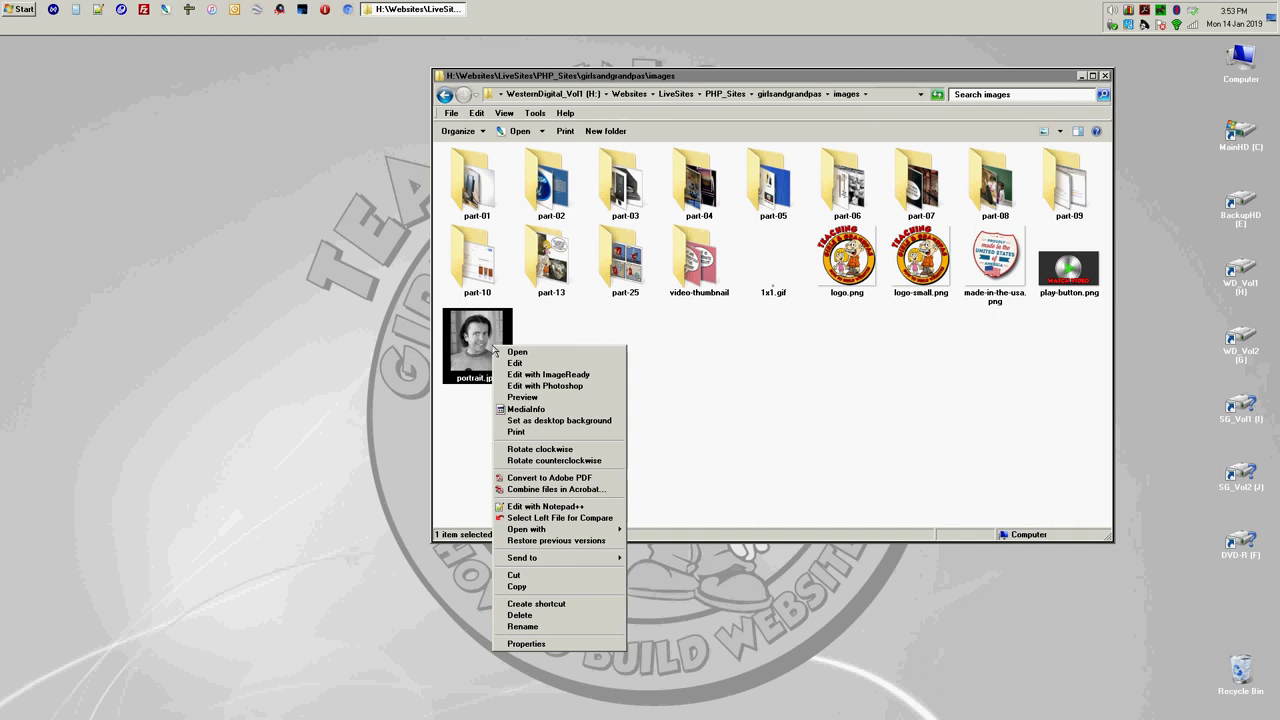
{"action": "left_click", "coordinate": [700, 372]}
Step: Move the taskbar to the bottom edge of the desktop and return it to the top edge
{"action": "left_click", "coordinate": [524, 17]}
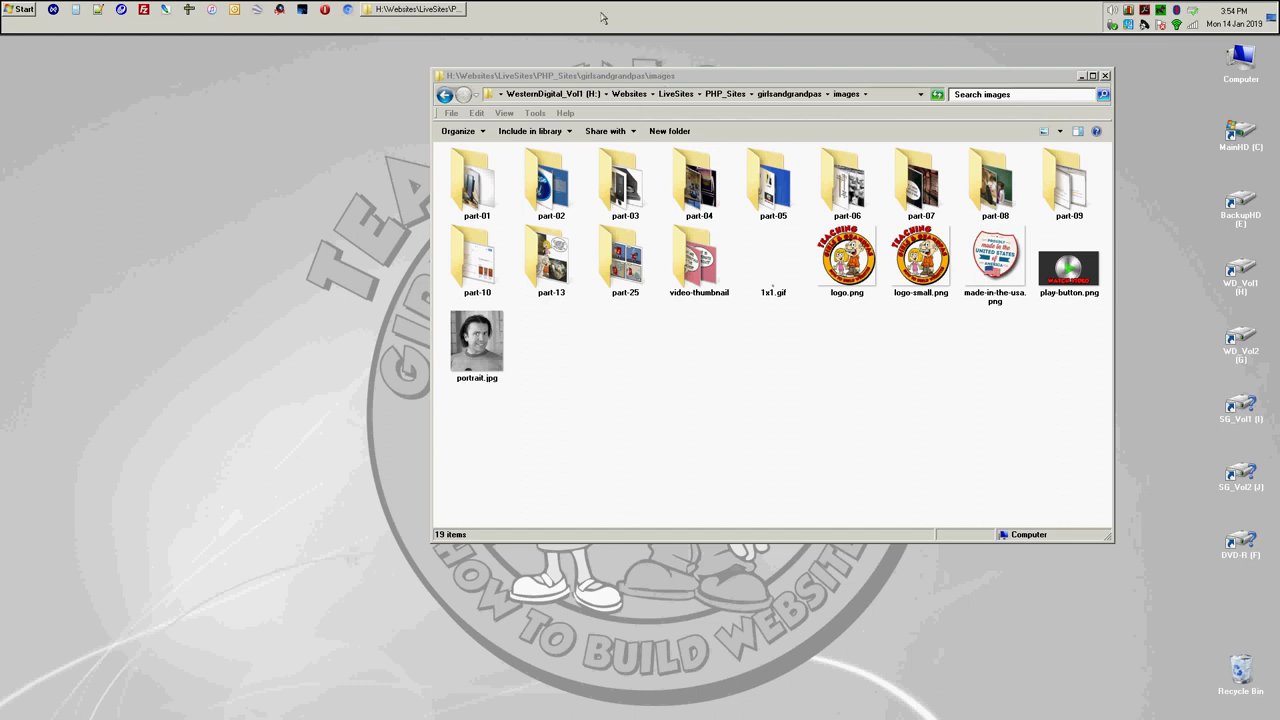
{"action": "left_click_drag", "start_coordinate": [603, 17], "coordinate": [208, 711]}
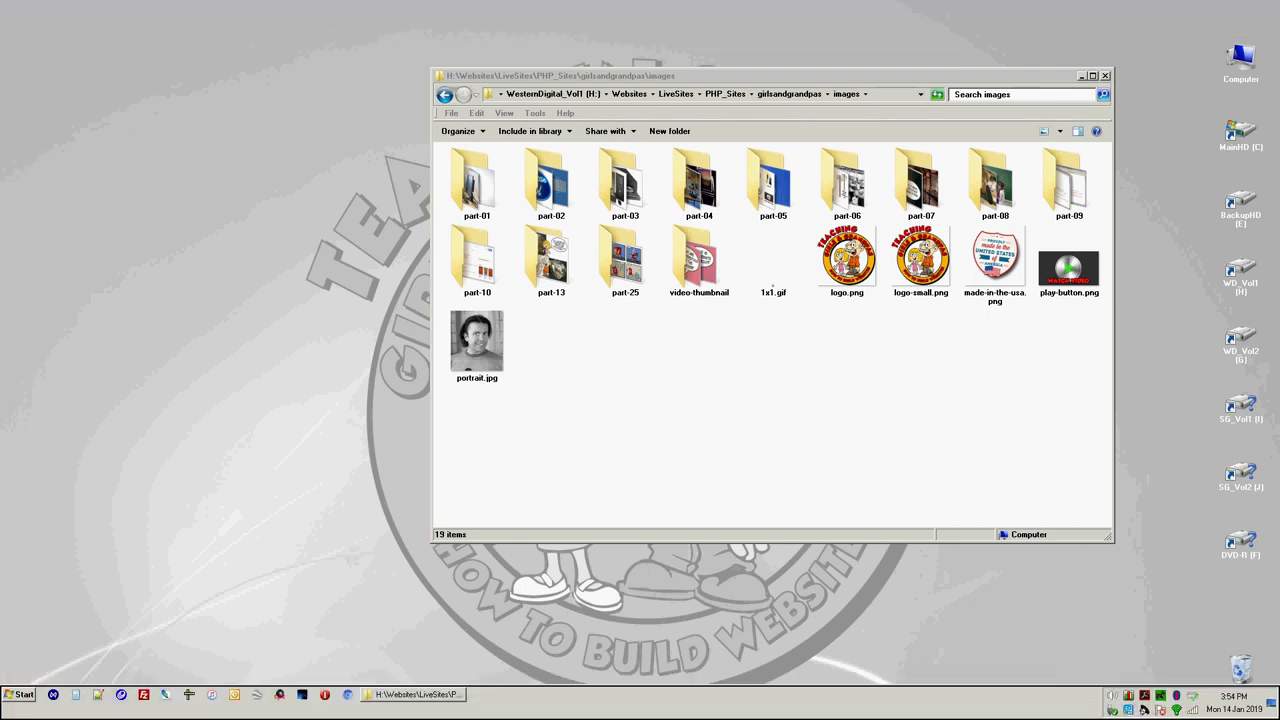
{"action": "left_click_drag", "start_coordinate": [710, 712], "coordinate": [323, 80]}
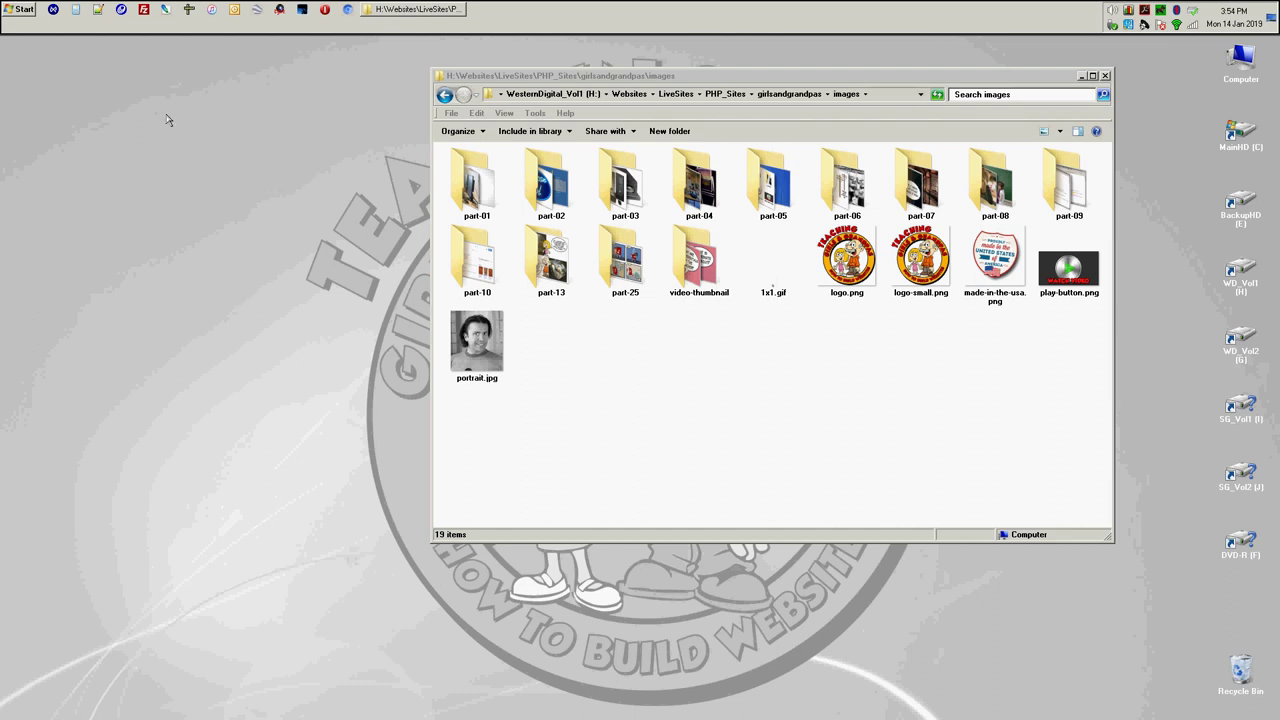
Step: Open the Command Prompt, move its window lower on the desktop to view it, and close it
{"action": "left_click", "coordinate": [20, 9]}
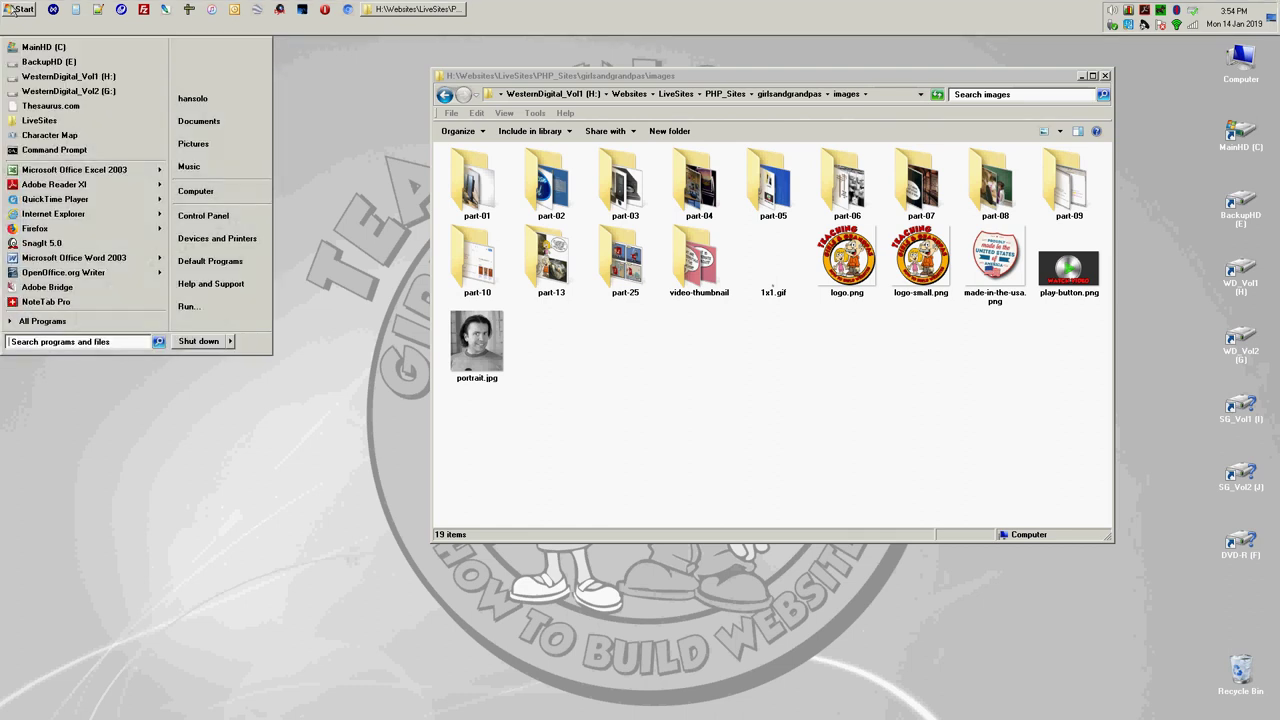
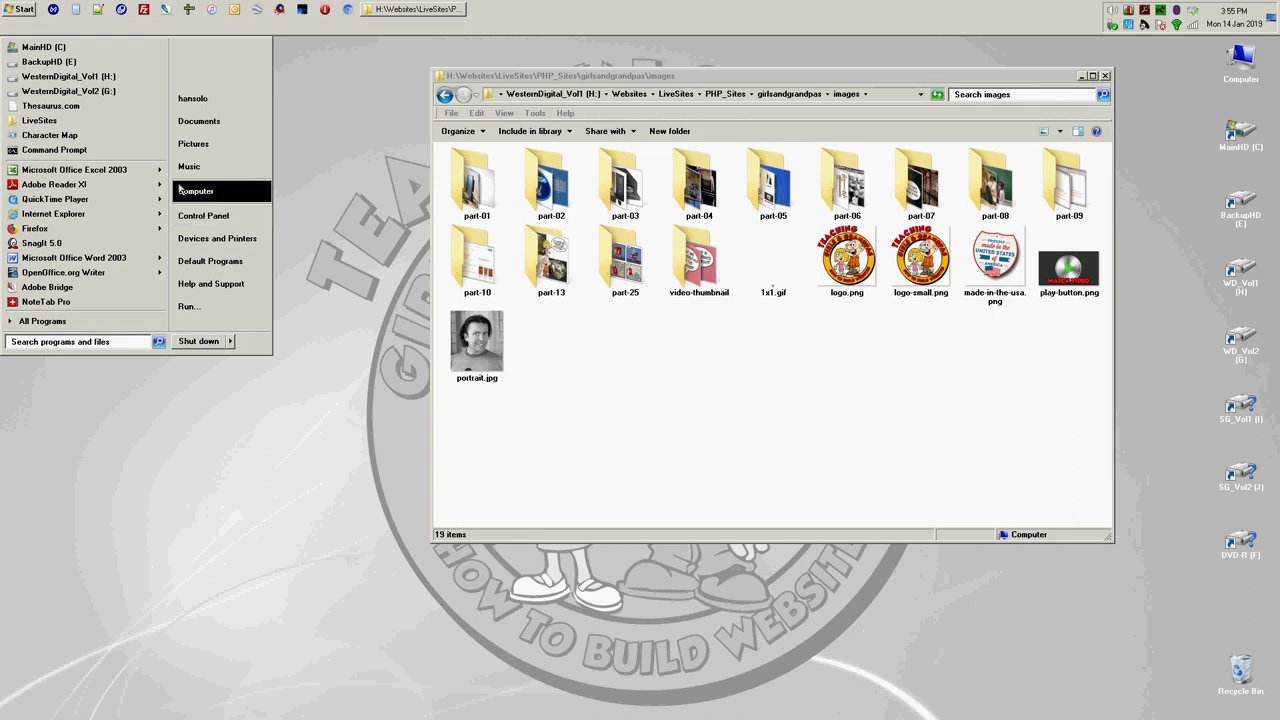
{"action": "left_click", "coordinate": [65, 150]}
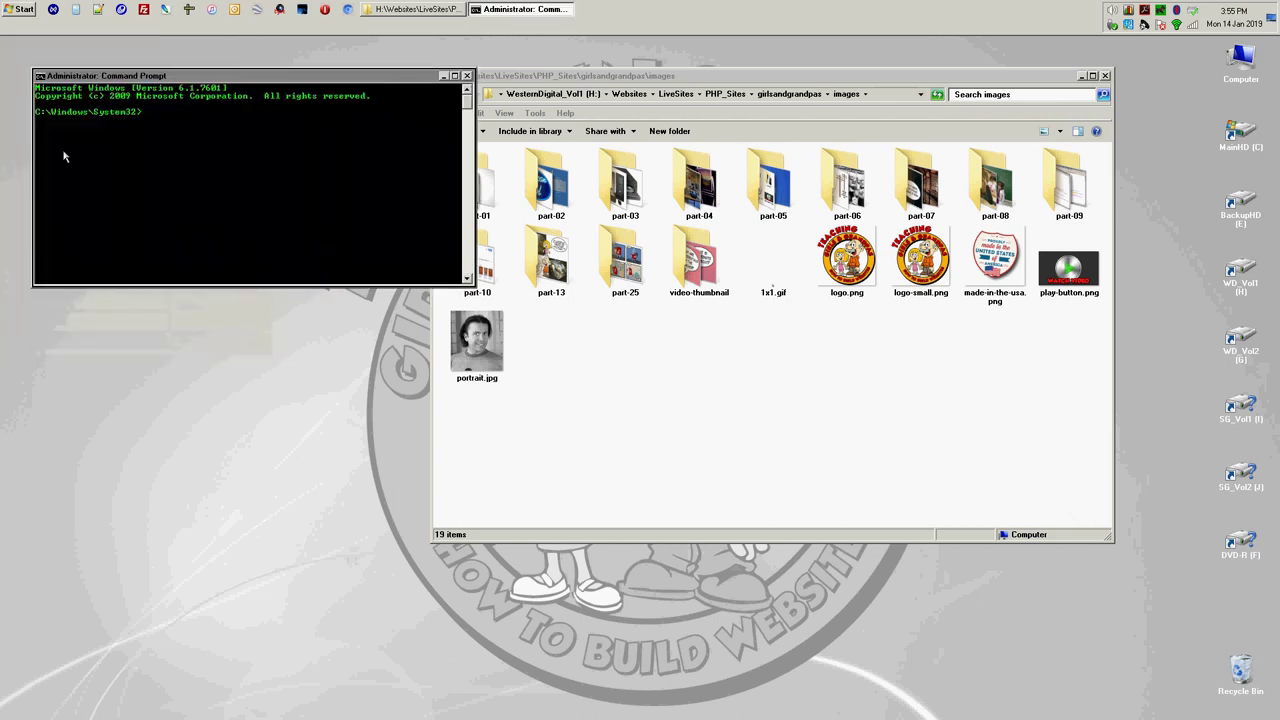
{"action": "left_click_drag", "start_coordinate": [193, 81], "coordinate": [302, 302]}
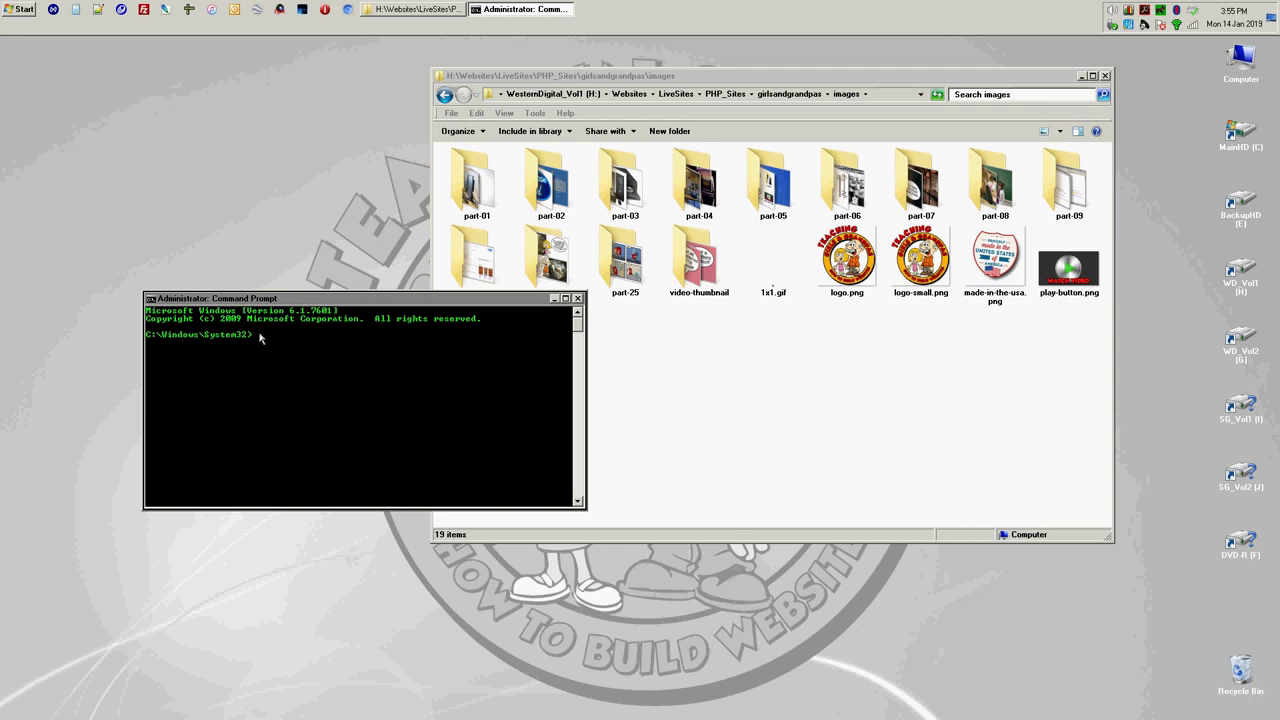
{"action": "left_click", "coordinate": [577, 298]}
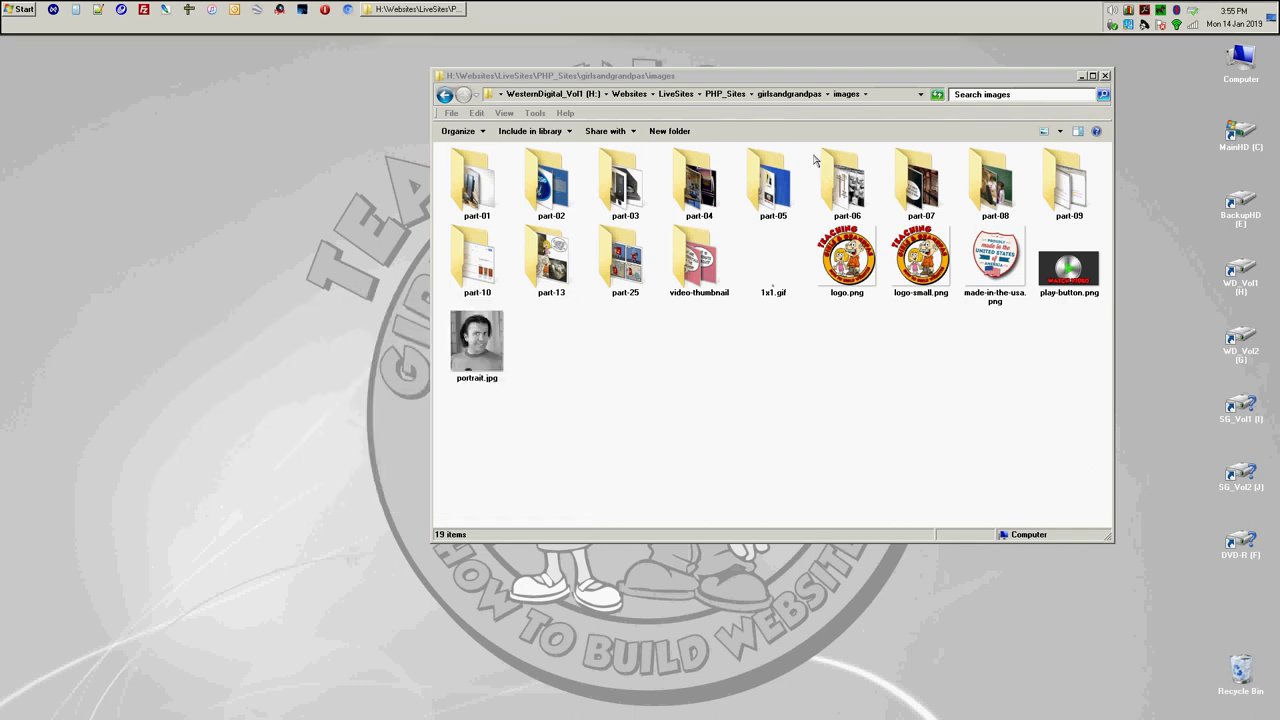
{"action": "left_click_drag", "start_coordinate": [774, 76], "coordinate": [642, 90]}
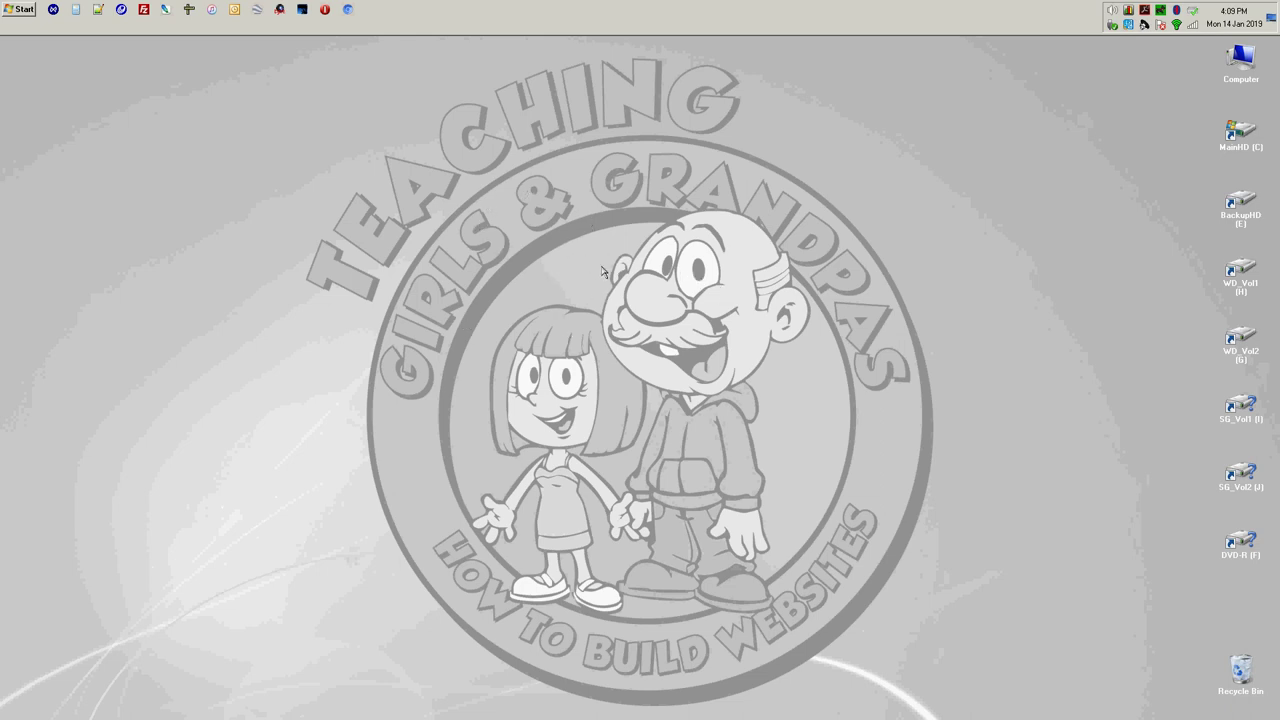
Step: Create a new folder on the desktop and name it Vacation
{"action": "right_click", "coordinate": [777, 385]}
{"action": "mouse_move", "coordinate": [866, 500]}
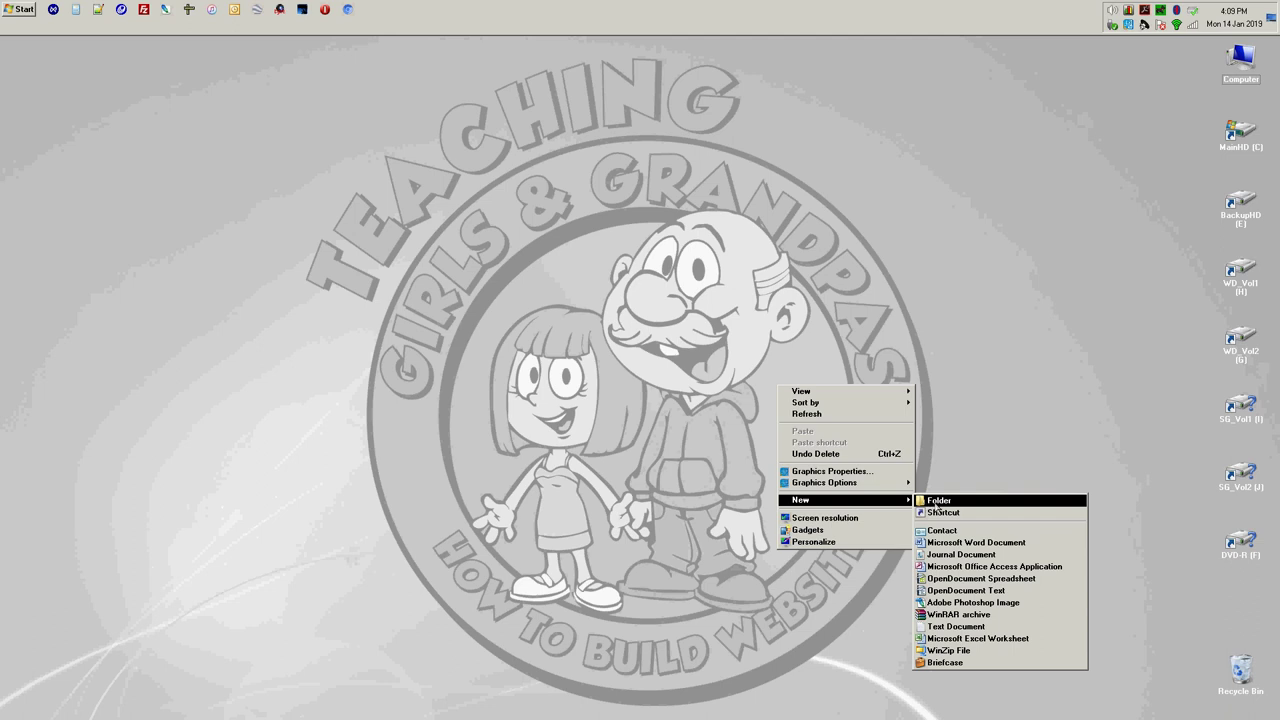
{"action": "left_click", "coordinate": [937, 502]}
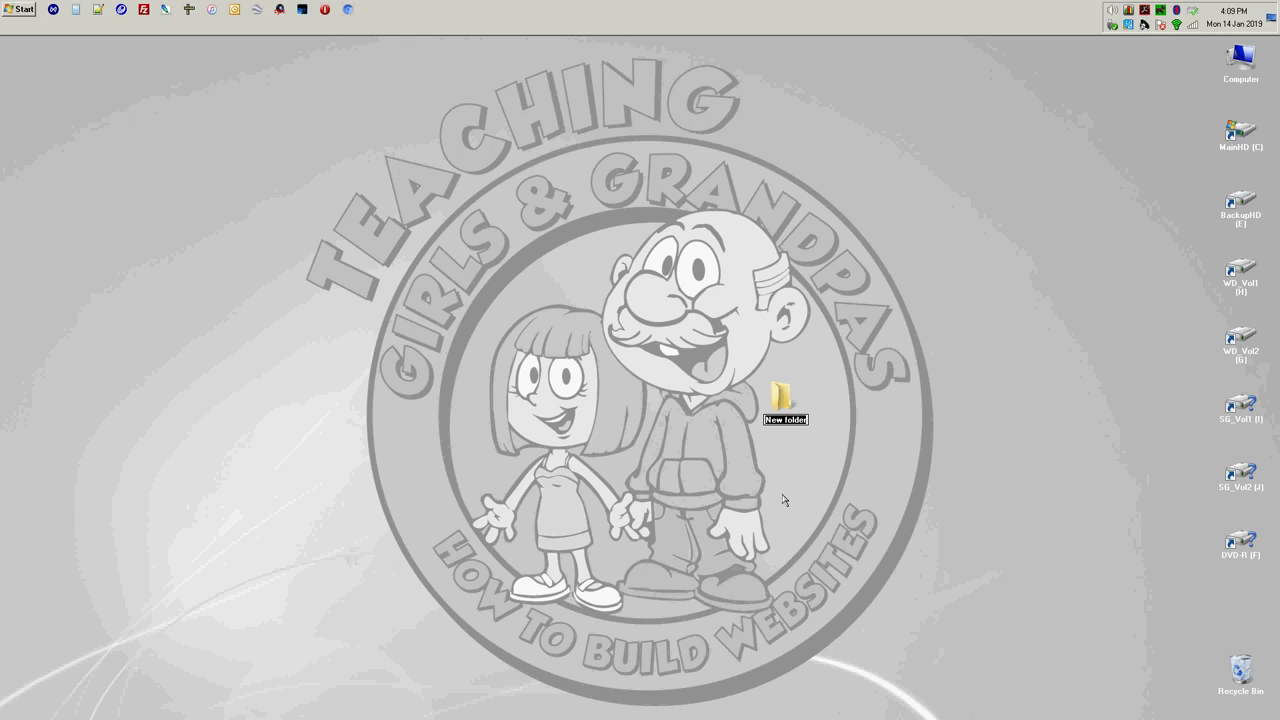
{"action": "type", "text": "Vacation"}
{"action": "key", "text": "Return"}
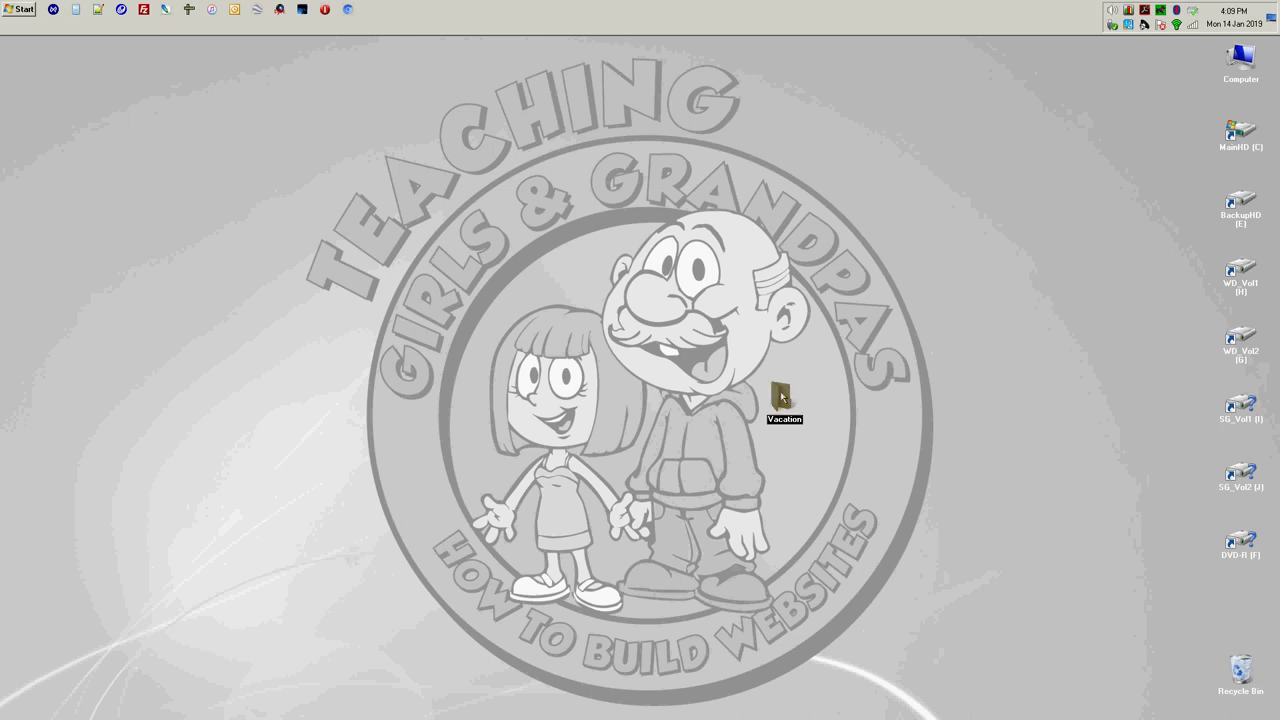
Step: Open the Vacation folder, move its window lower on the desktop, and create a subfolder with the default name
{"action": "double_click", "coordinate": [781, 397]}
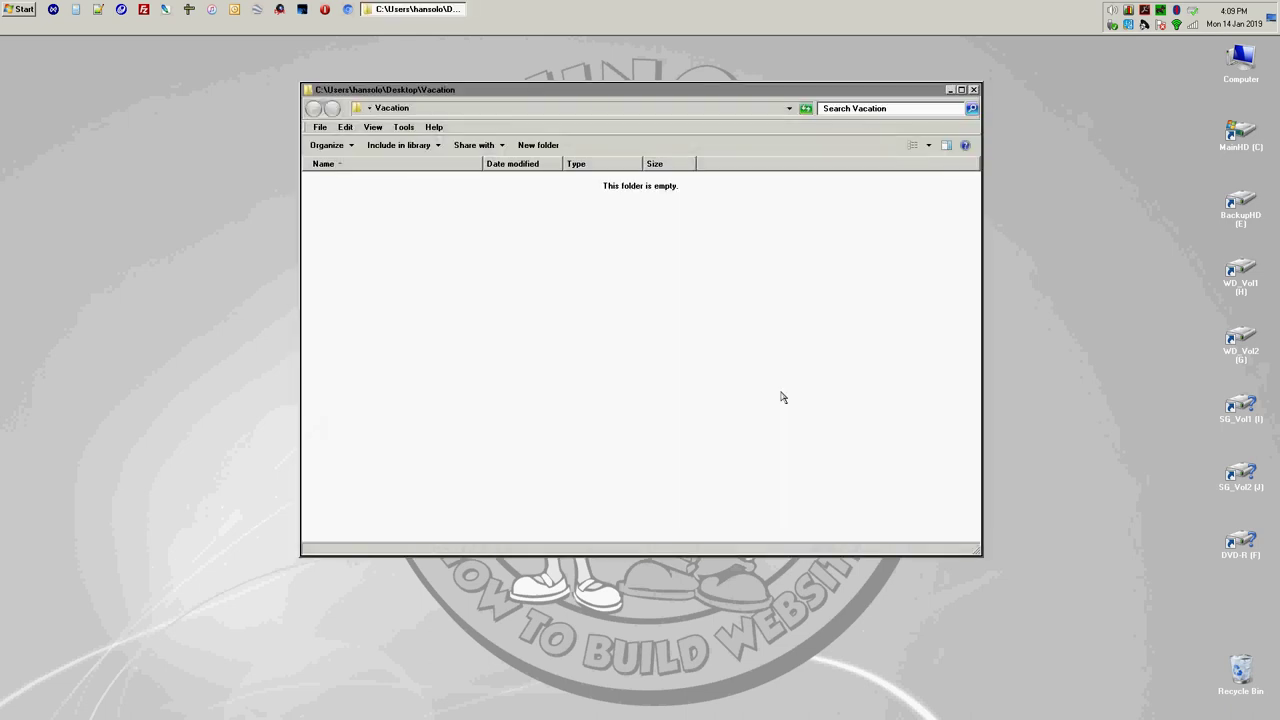
{"action": "left_click_drag", "start_coordinate": [641, 91], "coordinate": [647, 196]}
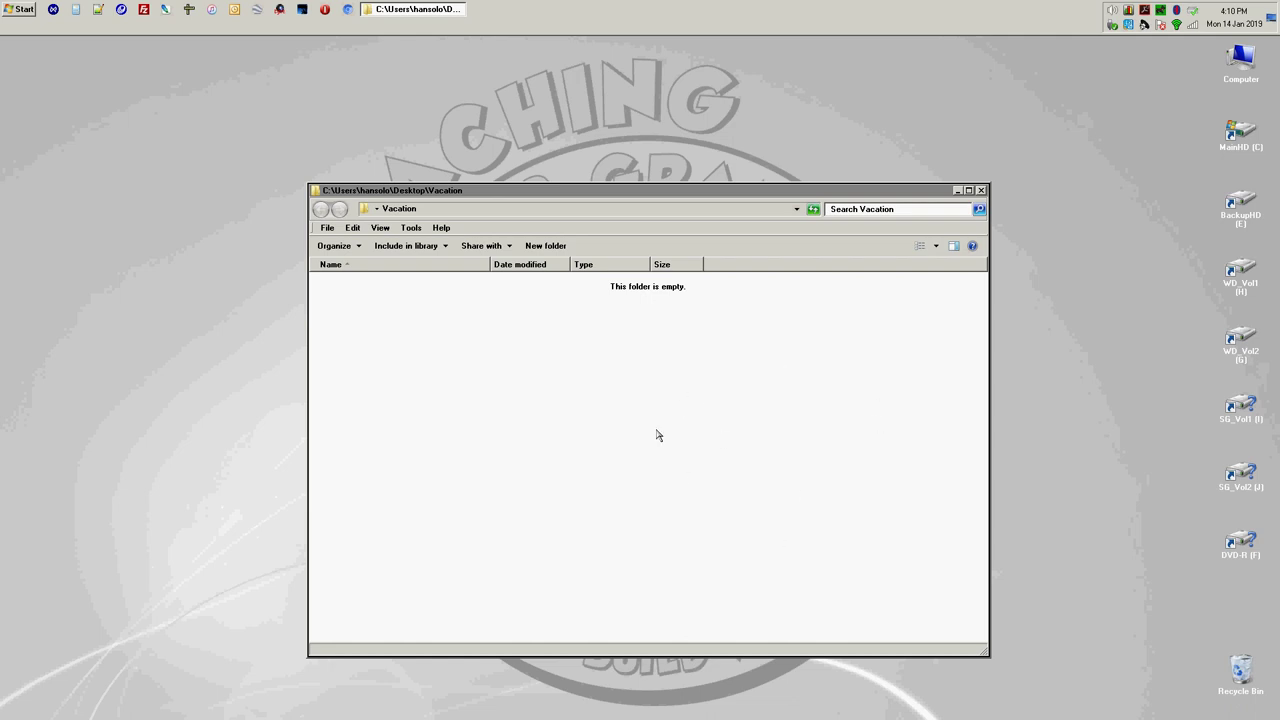
{"action": "left_click", "coordinate": [545, 246]}
{"action": "left_click", "coordinate": [590, 503]}
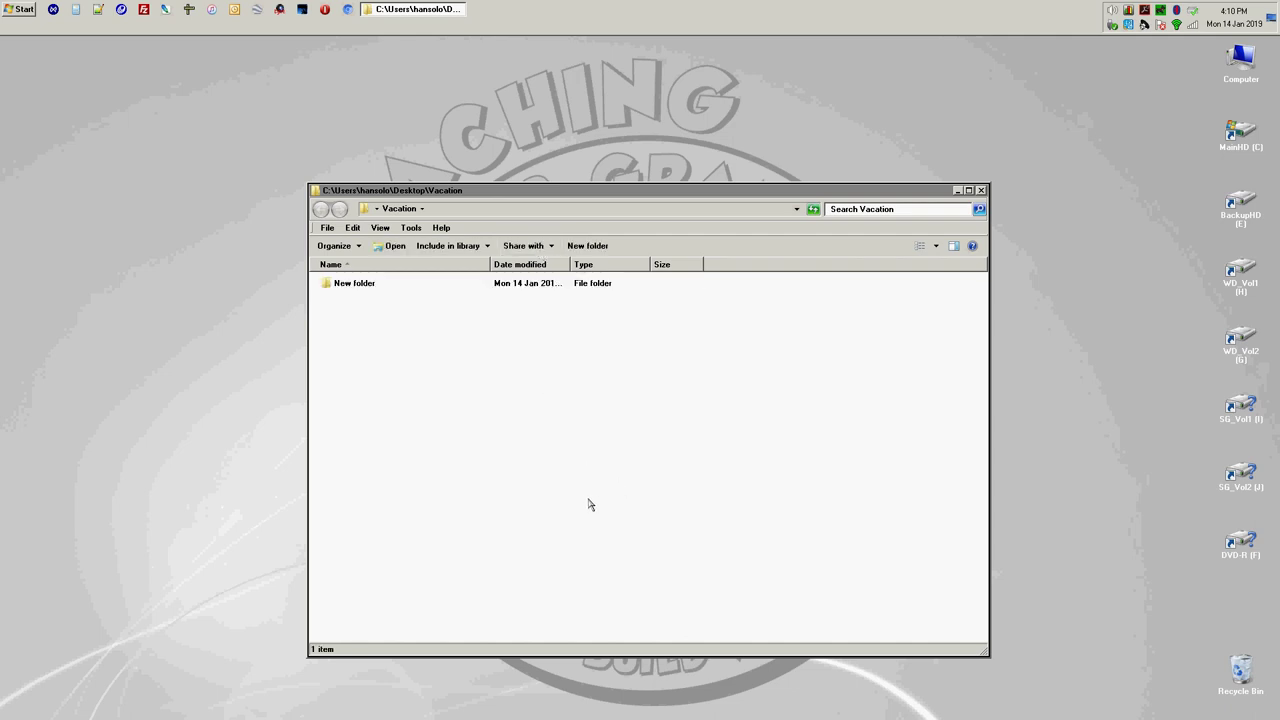
Step: Create three more subfolders inside the Vacation folder, keeping their default names
{"action": "right_click", "coordinate": [437, 384]}
{"action": "mouse_move", "coordinate": [540, 518]}
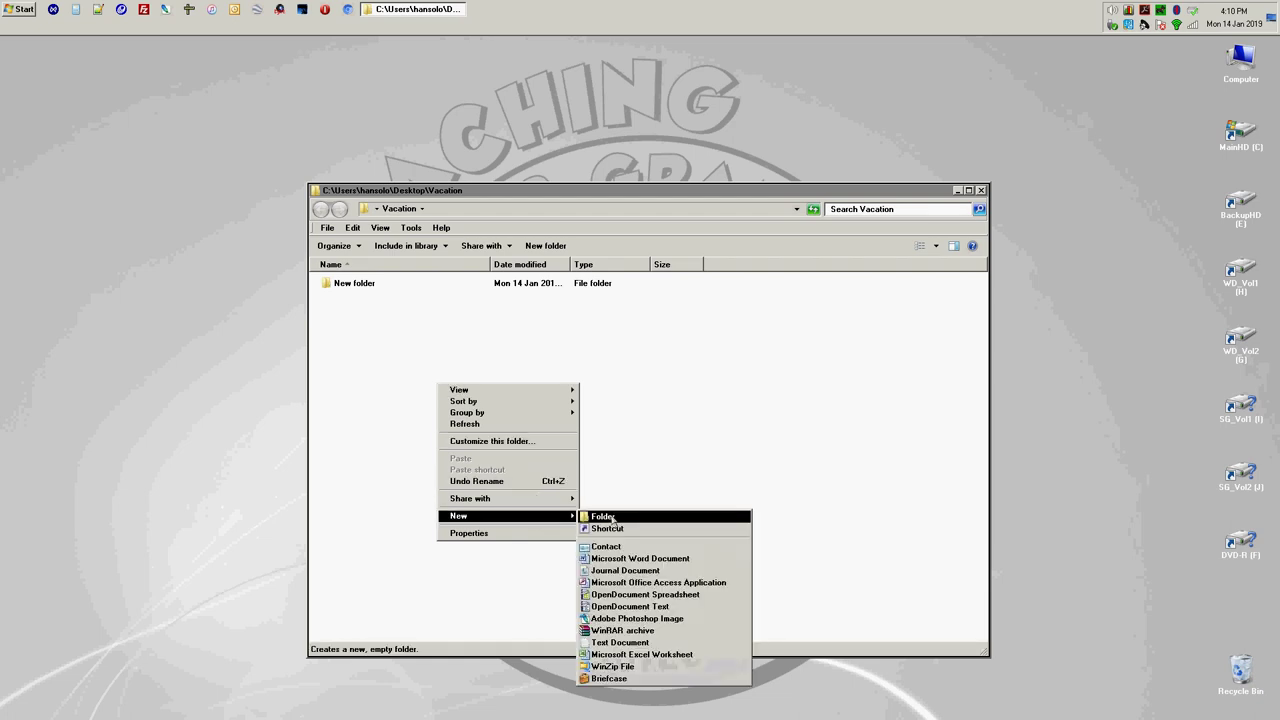
{"action": "left_click", "coordinate": [610, 517]}
{"action": "left_click", "coordinate": [422, 356]}
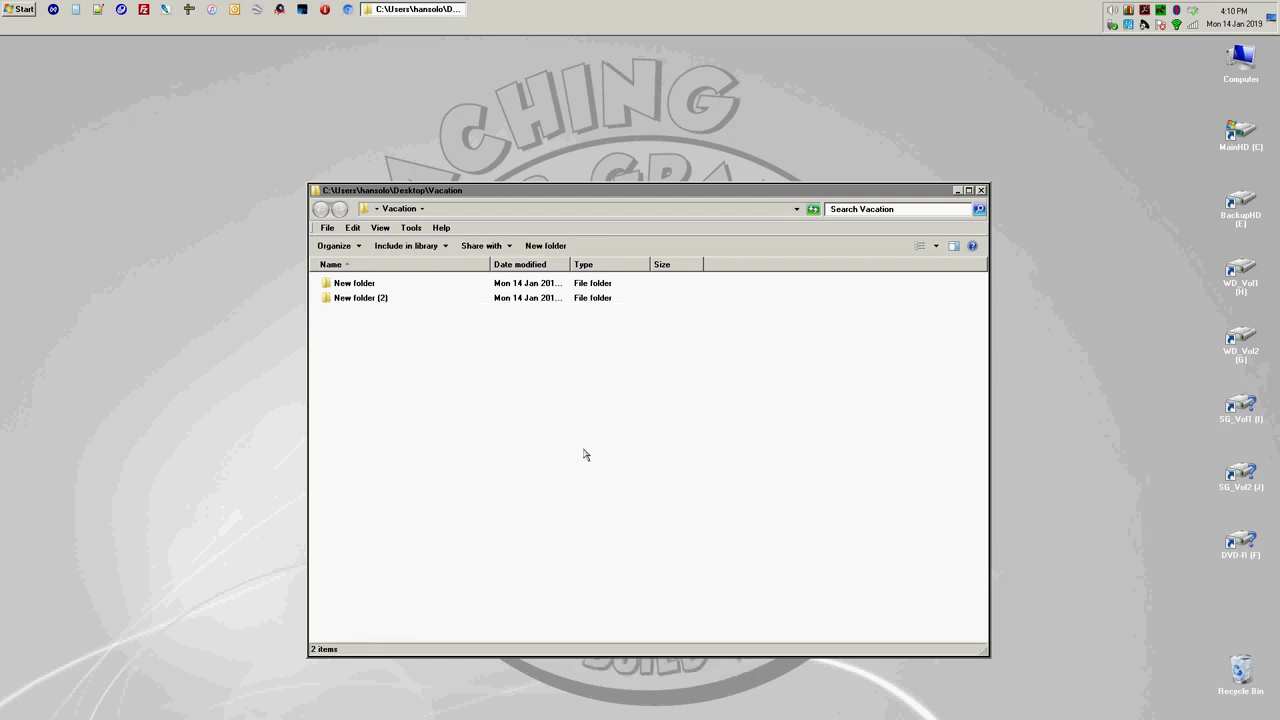
{"action": "left_click", "coordinate": [329, 230]}
{"action": "mouse_move", "coordinate": [345, 259]}
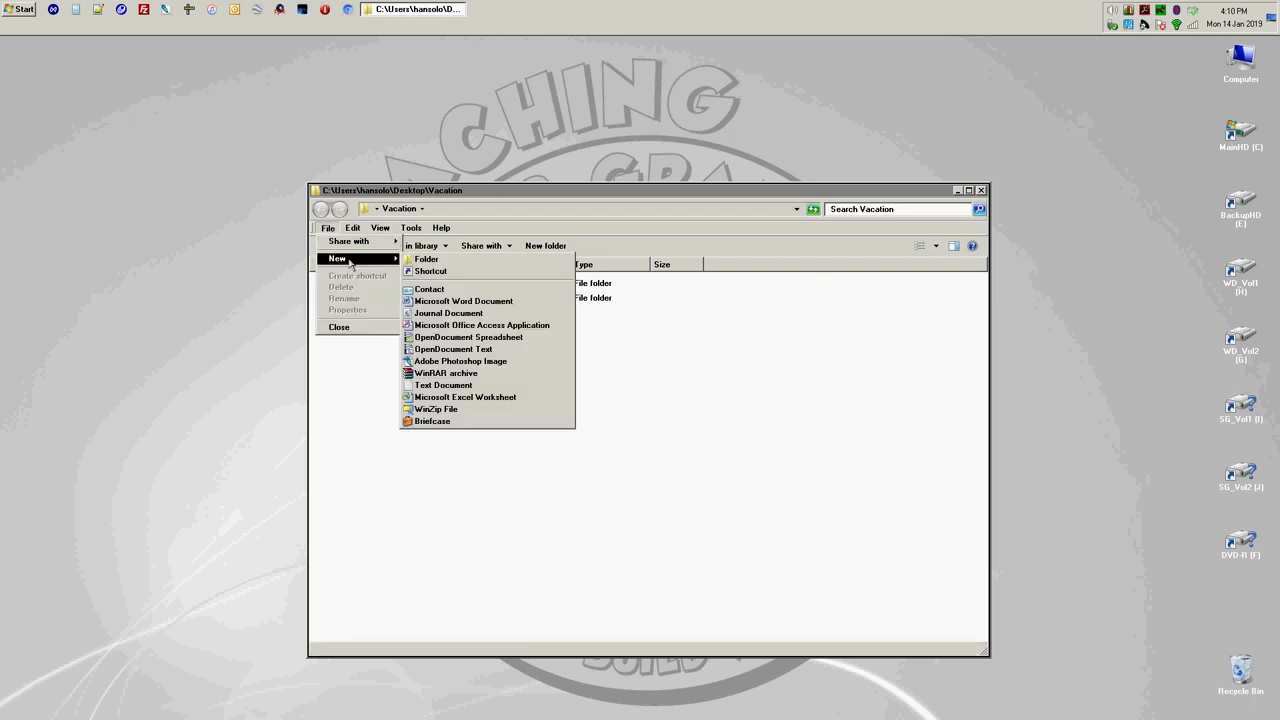
{"action": "left_click", "coordinate": [428, 259]}
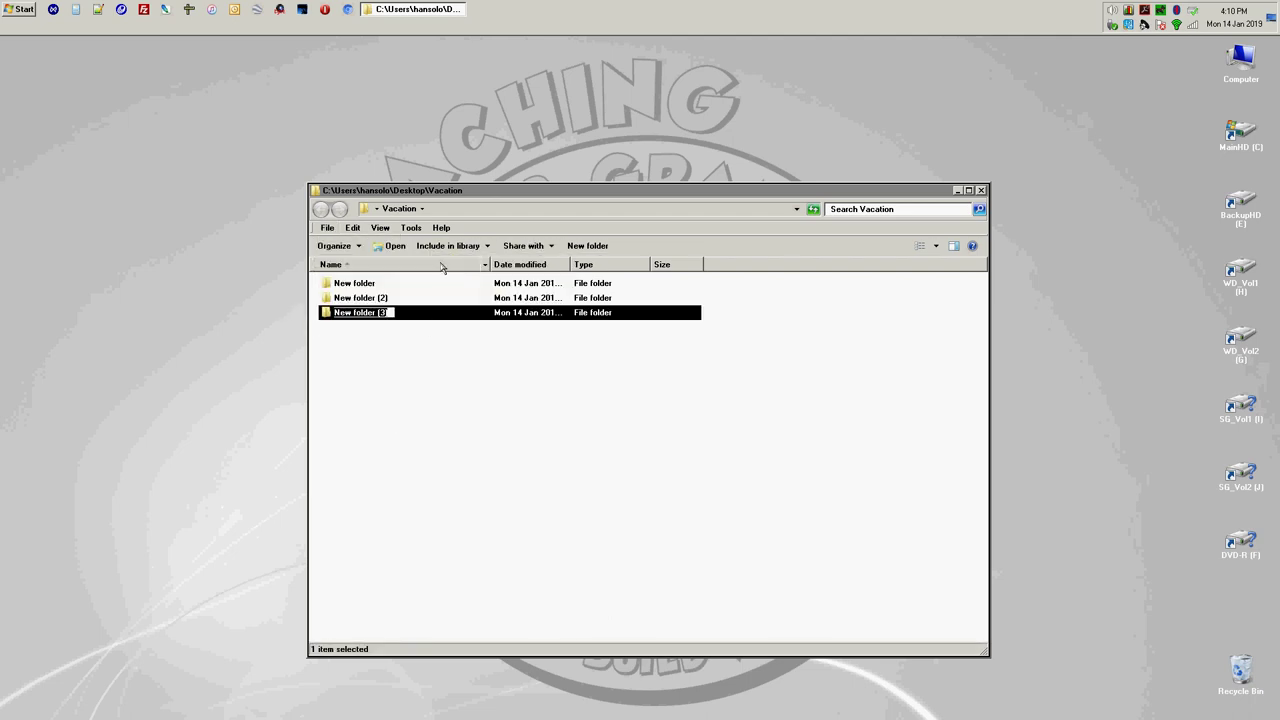
{"action": "left_click", "coordinate": [395, 418]}
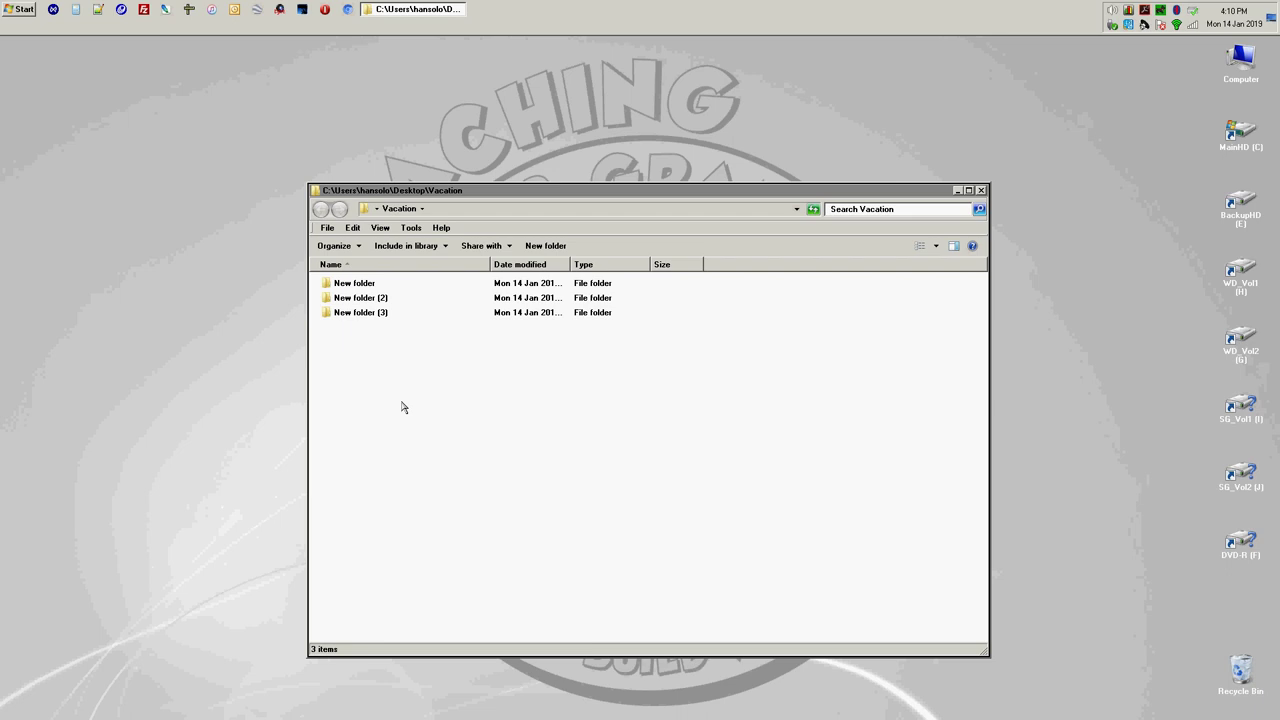
{"action": "key", "text": "ctrl+shift+n"}
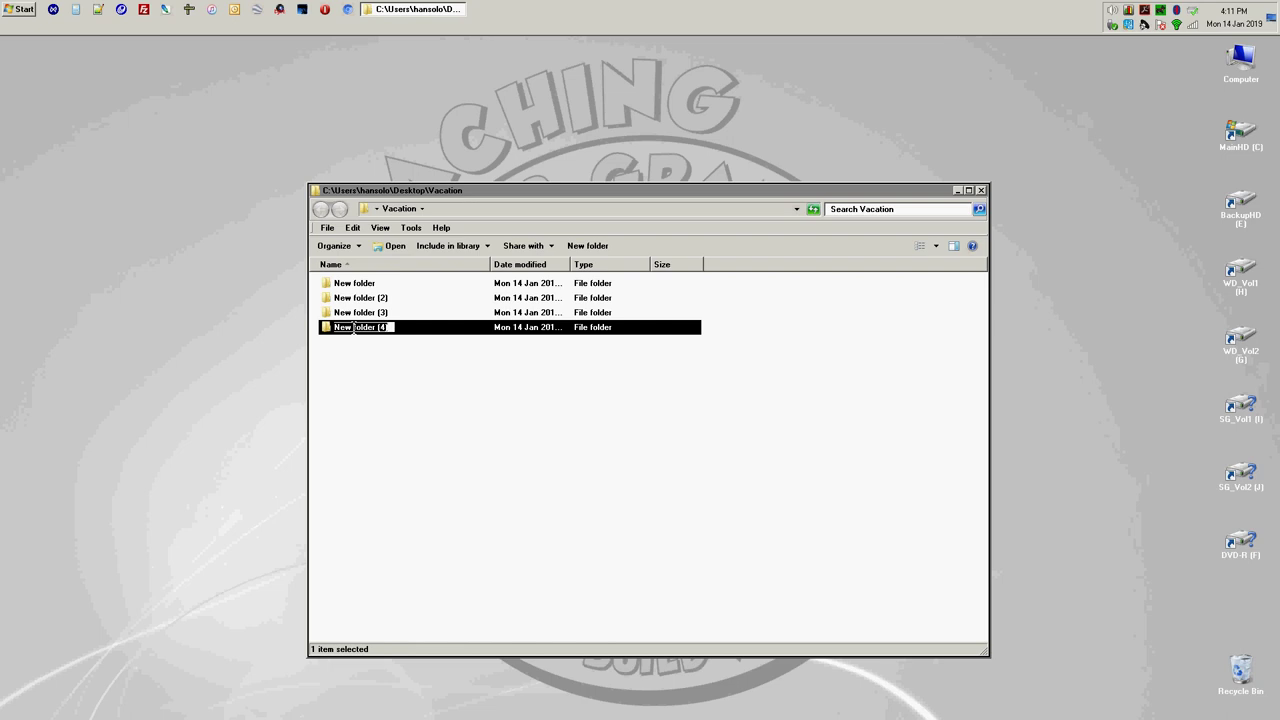
{"action": "left_click", "coordinate": [549, 464]}
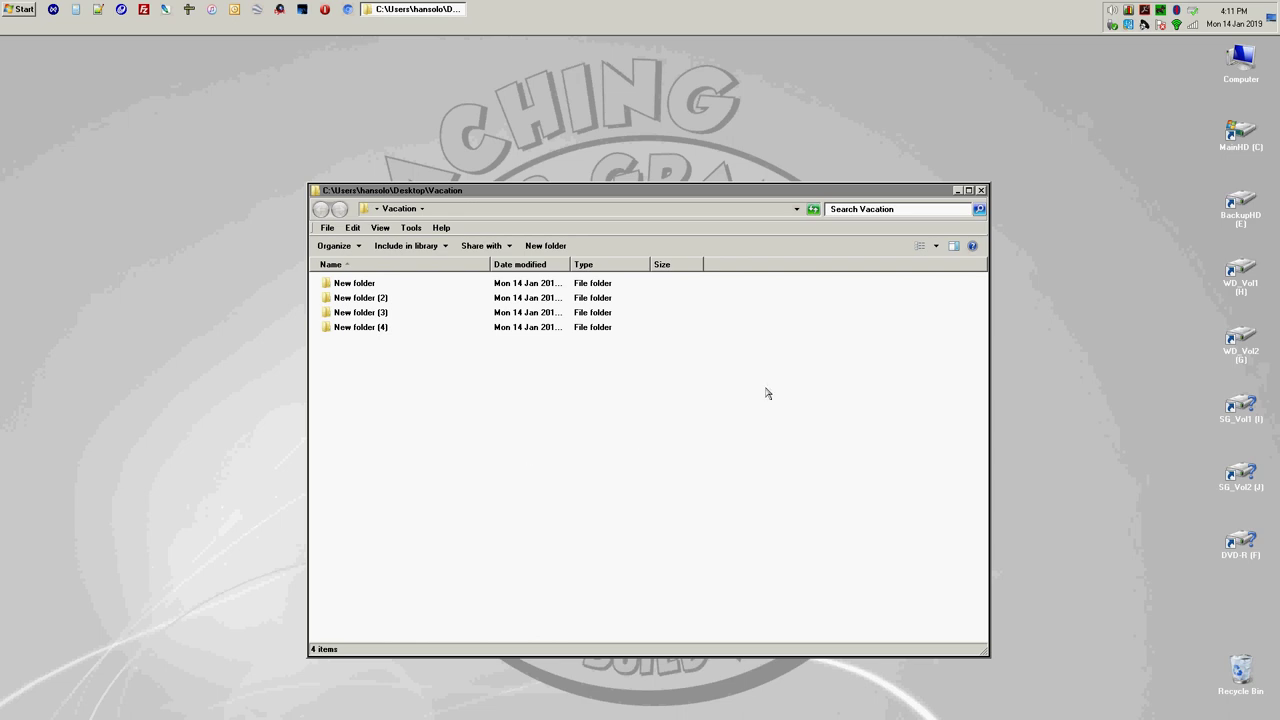
Step: Rename New folder as Florida and New folder (2) as Ohio
{"action": "left_click", "coordinate": [359, 287]}
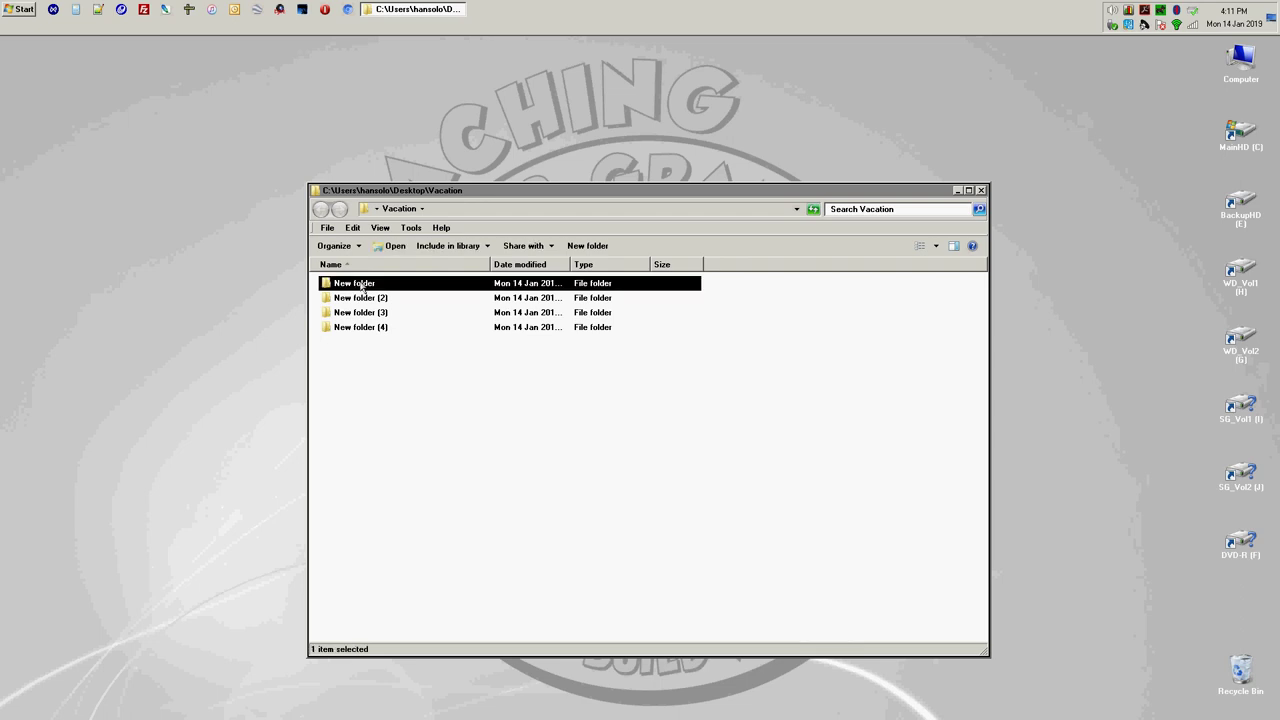
{"action": "left_click", "coordinate": [362, 287]}
{"action": "type", "text": "Florida"}
{"action": "left_click", "coordinate": [362, 302]}
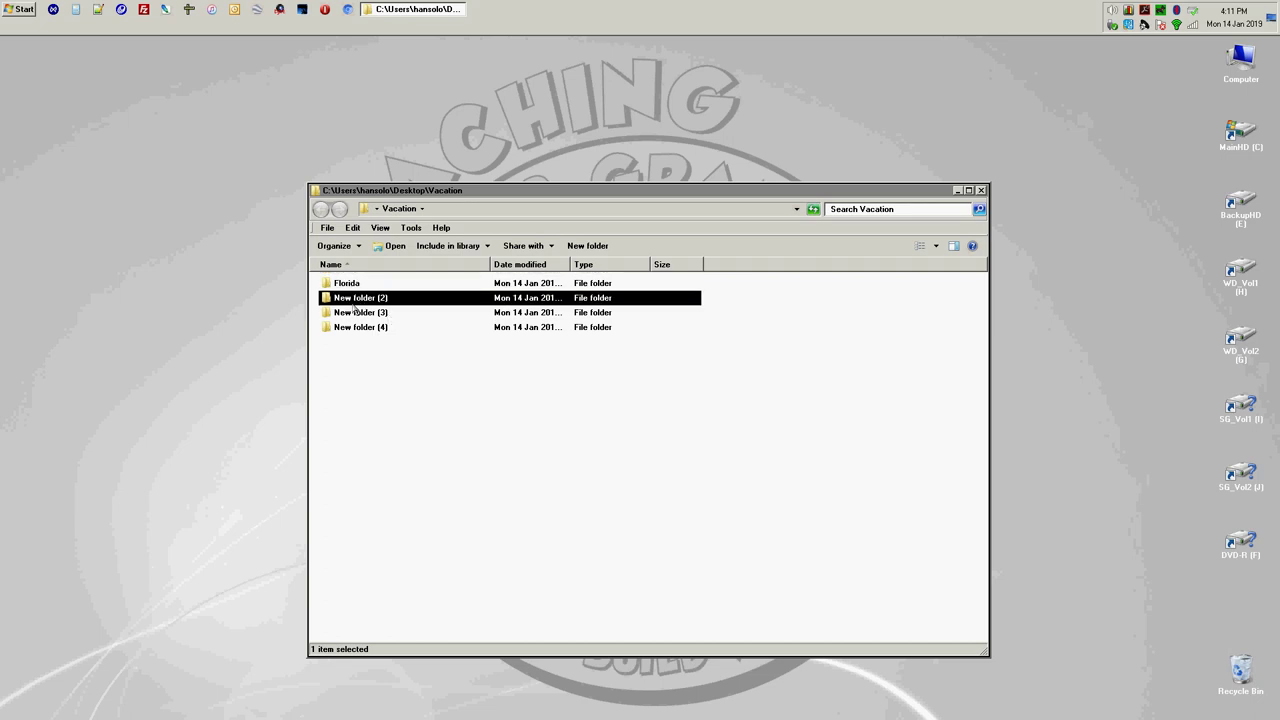
{"action": "type", "text": "Ohio"}
Step: Rename New folder (3) as California and New folder (4) as Arizona
{"action": "left_click", "coordinate": [382, 312]}
{"action": "left_click", "coordinate": [354, 300]}
{"action": "type", "text": "California"}
{"action": "left_click", "coordinate": [374, 314]}
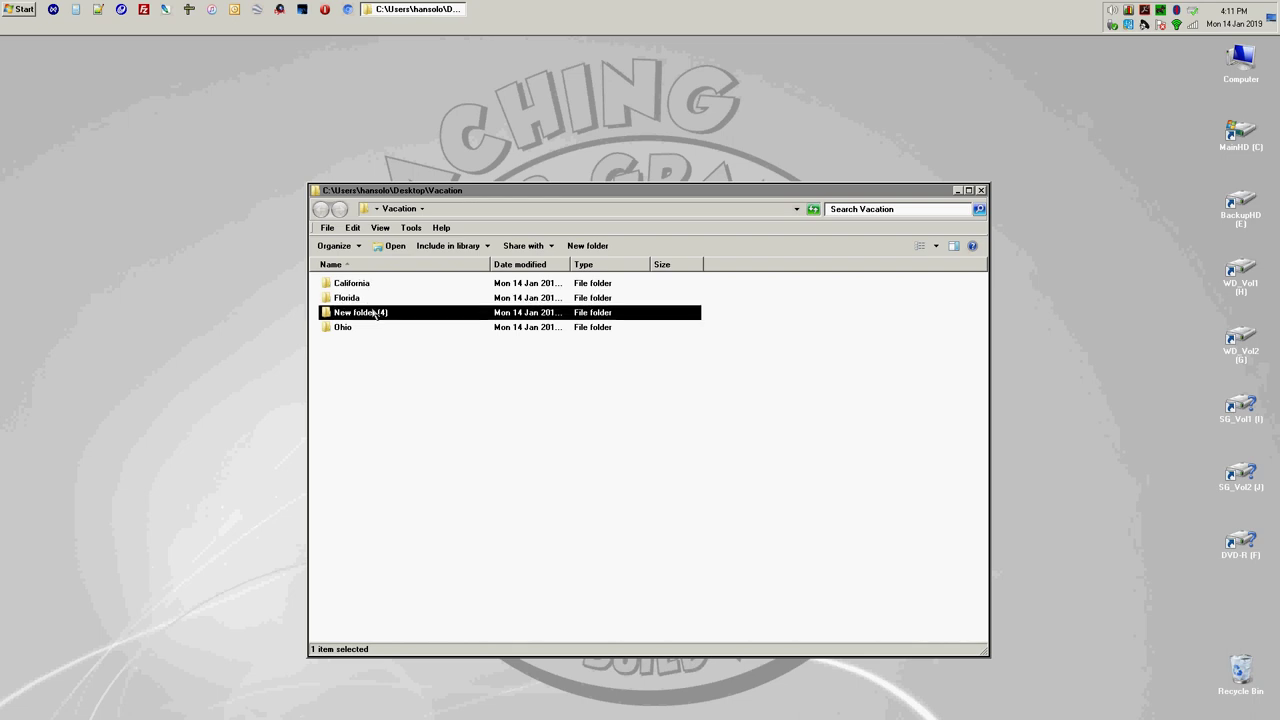
{"action": "left_click", "coordinate": [380, 314]}
{"action": "type", "text": "Arizona"}
{"action": "left_click", "coordinate": [399, 380]}
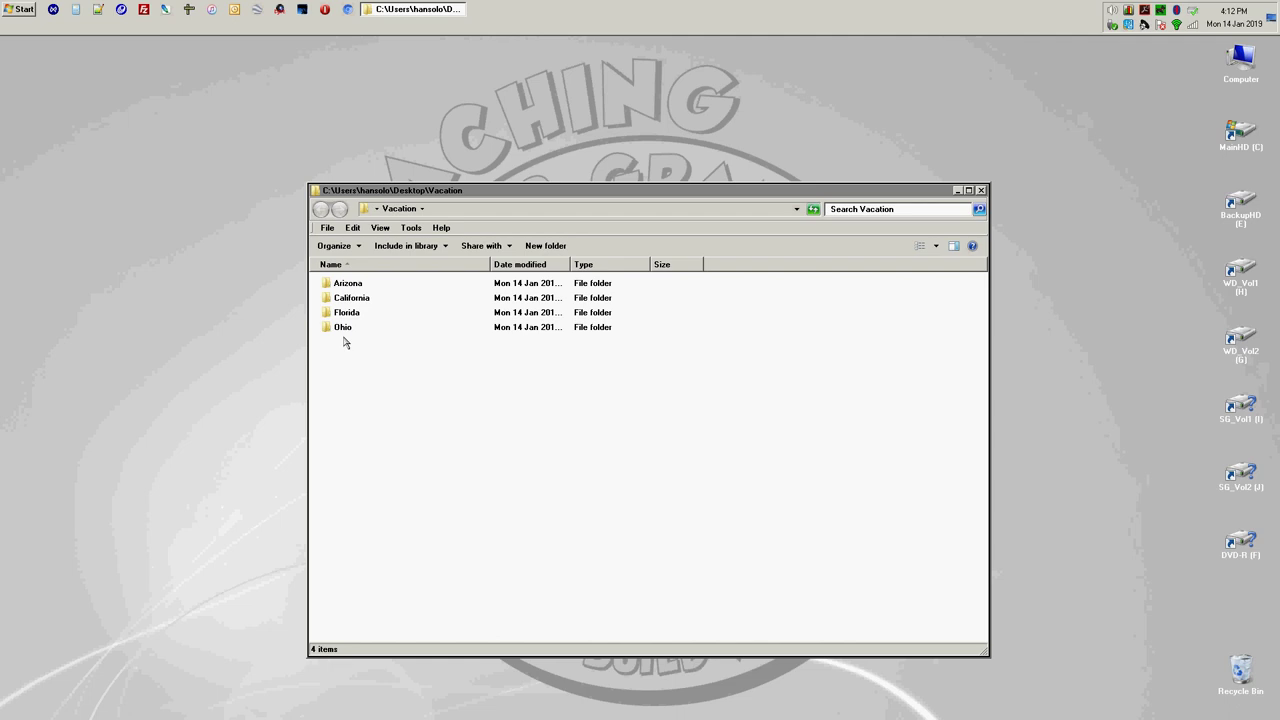
Step: Open the Ohio folder and create a subfolder named Columbus in it
{"action": "double_click", "coordinate": [349, 334]}
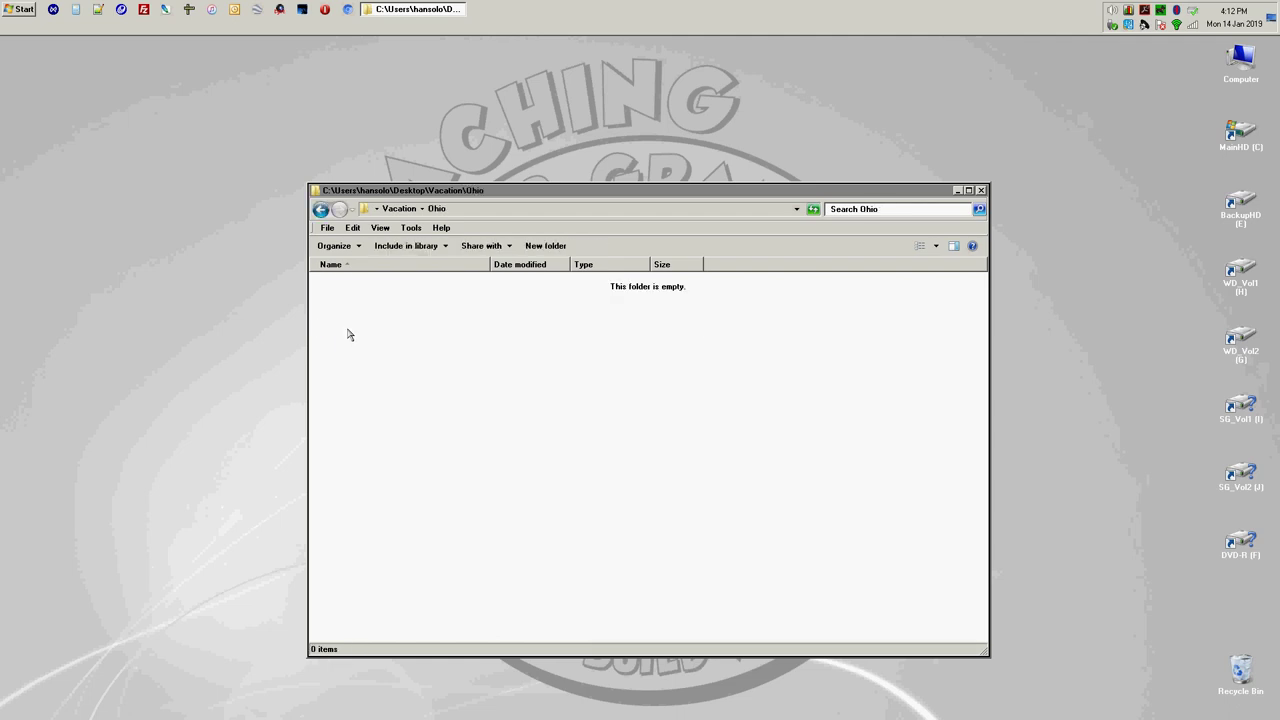
{"action": "left_click", "coordinate": [580, 246]}
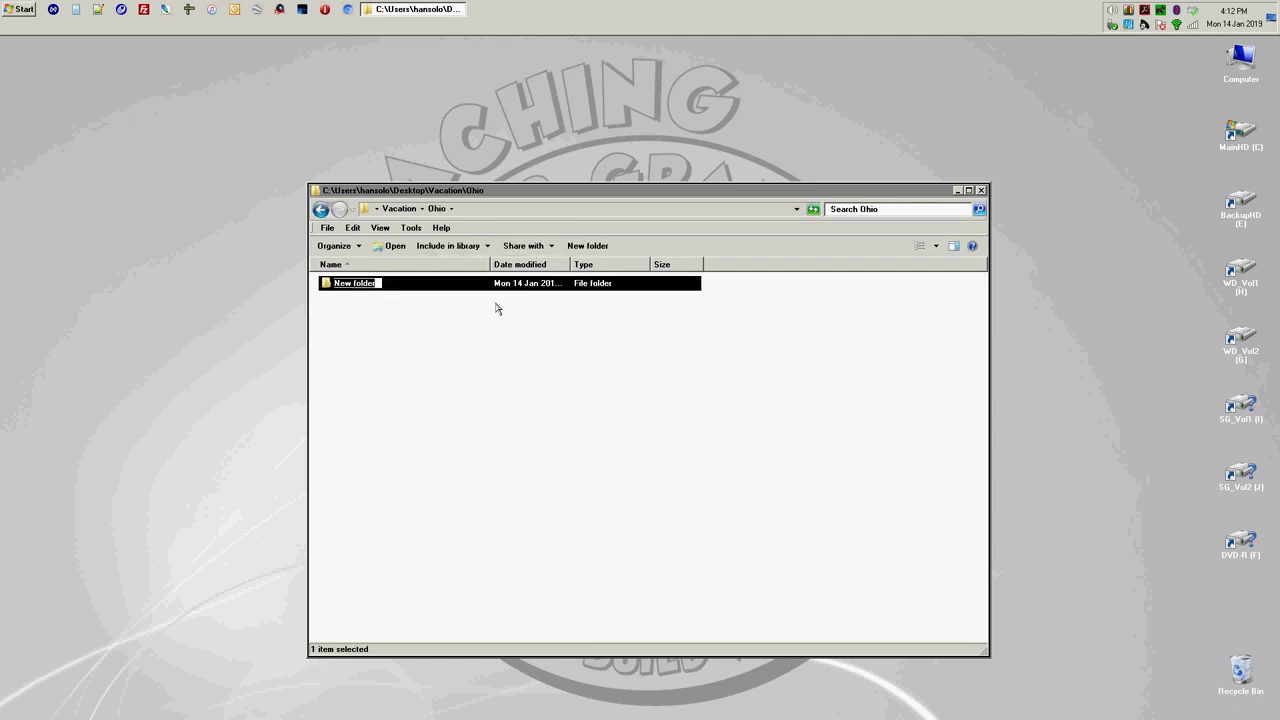
{"action": "type", "text": "Columbus"}
{"action": "left_click", "coordinate": [489, 331]}
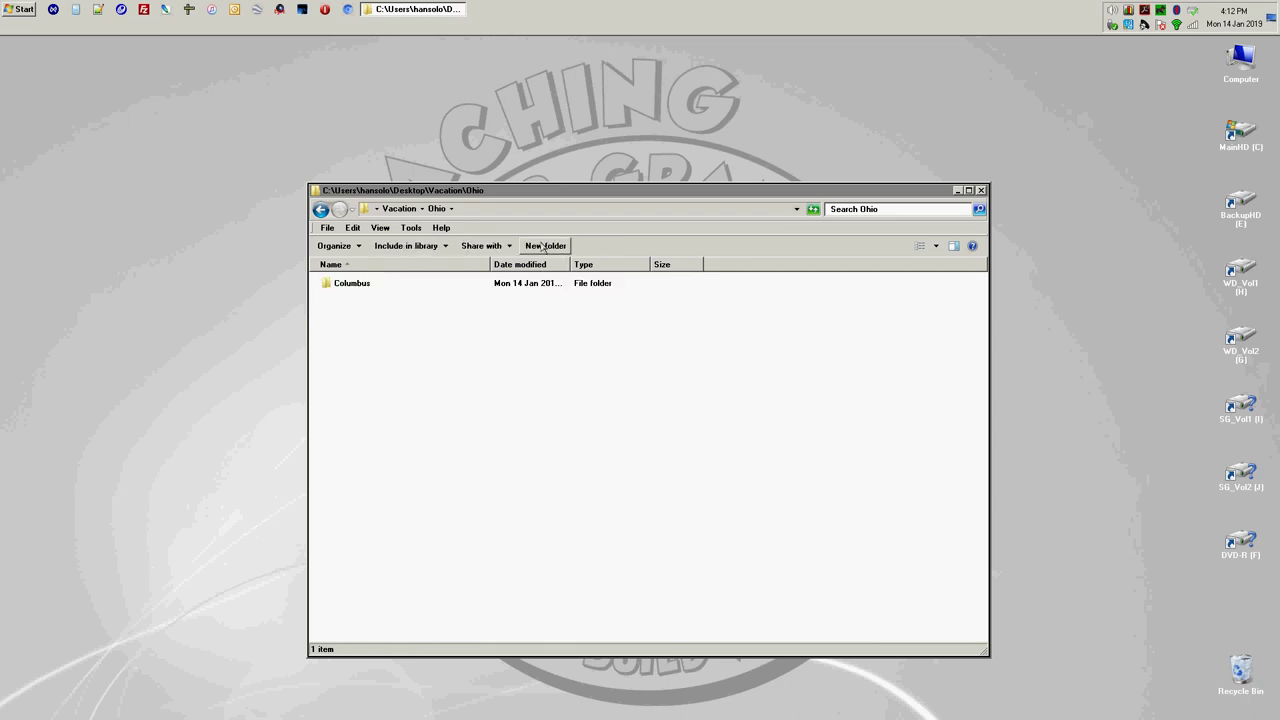
Step: Create a second subfolder named Cleveland in the Ohio folder
{"action": "left_click", "coordinate": [586, 246]}
{"action": "type", "text": "Clevelna"}
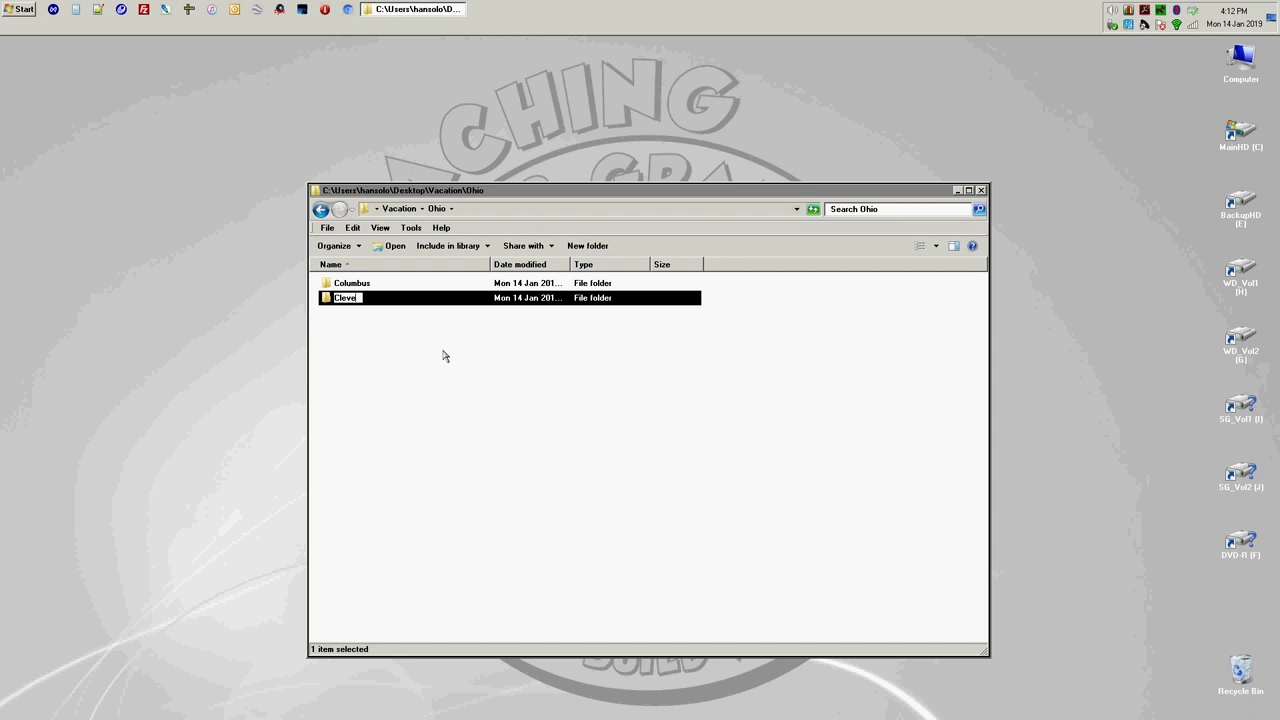
{"action": "key", "text": "BackSpace"}
{"action": "key", "text": "BackSpace"}
{"action": "type", "text": "nd"}
{"action": "left_click", "coordinate": [449, 358]}
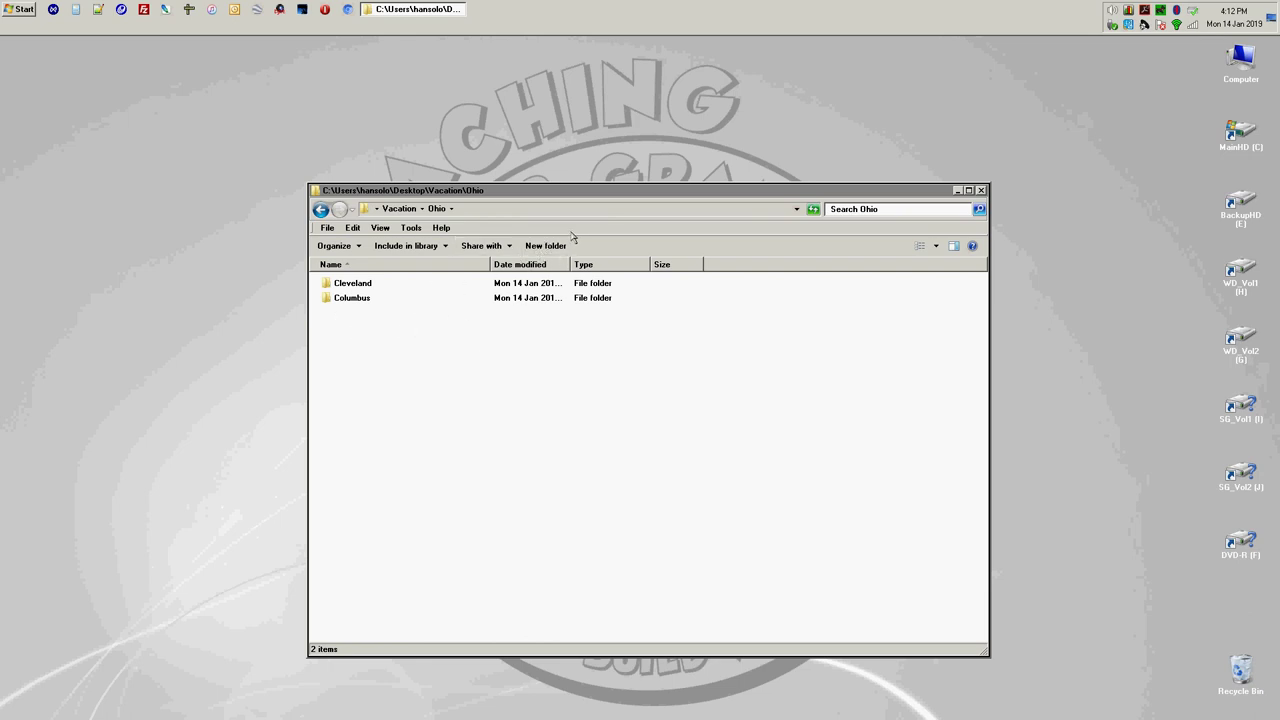
Step: Return to the Vacation folder and create a new subfolder named 2019
{"action": "left_click", "coordinate": [404, 212]}
{"action": "left_click", "coordinate": [424, 430]}
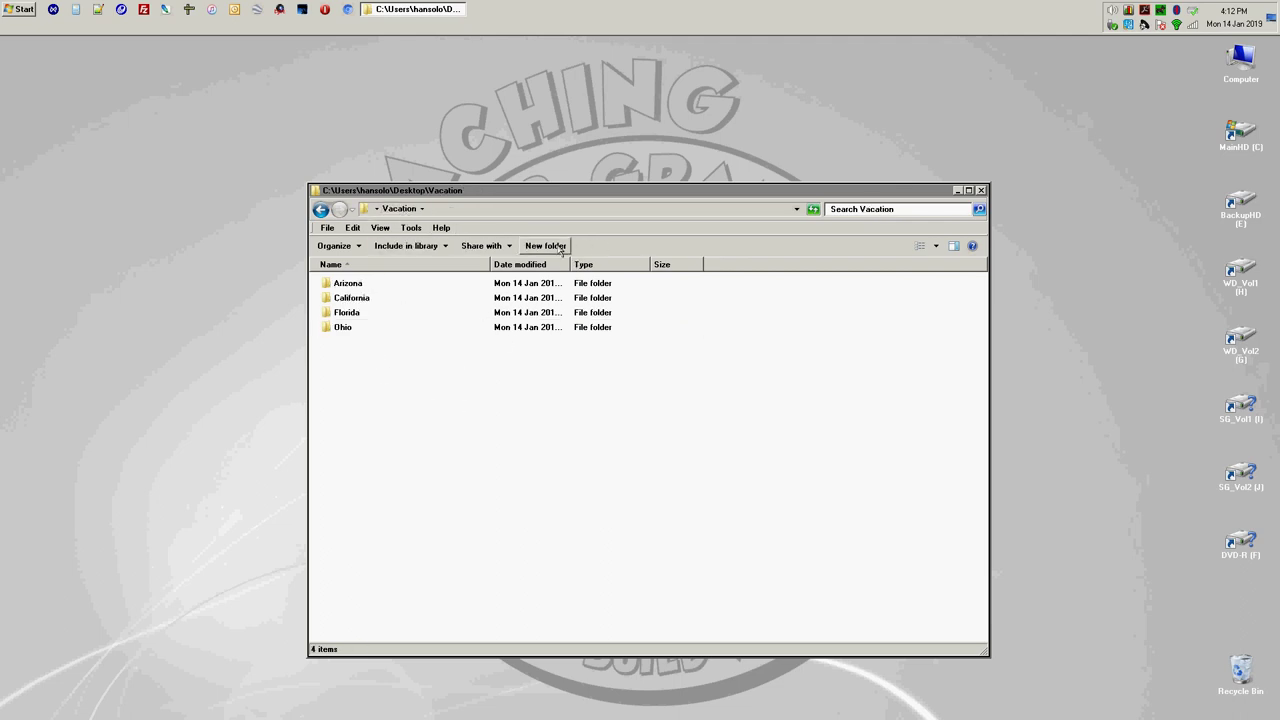
{"action": "left_click", "coordinate": [545, 246]}
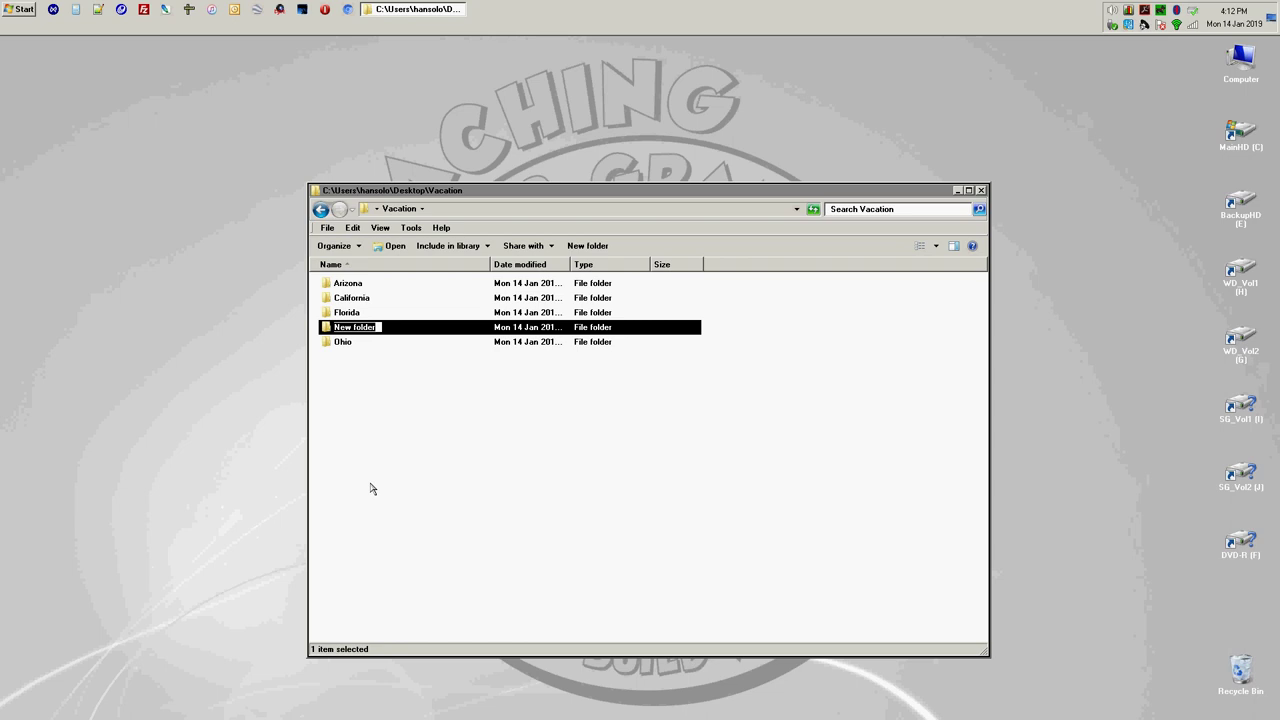
{"action": "type", "text": "2019"}
{"action": "left_click", "coordinate": [370, 488]}
Step: Move the Arizona, California, Florida and Ohio folders into the 2019 folder and open it
{"action": "left_click_drag", "start_coordinate": [444, 407], "coordinate": [348, 285]}
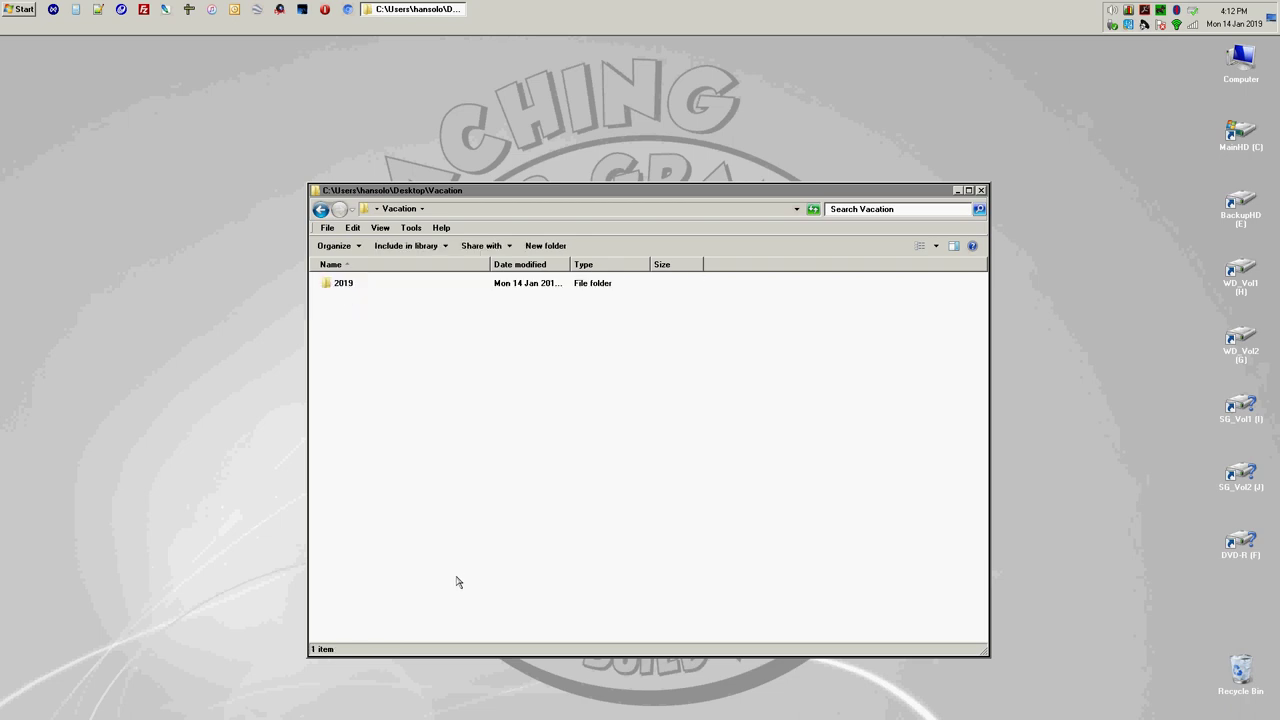
{"action": "left_click", "coordinate": [343, 288]}
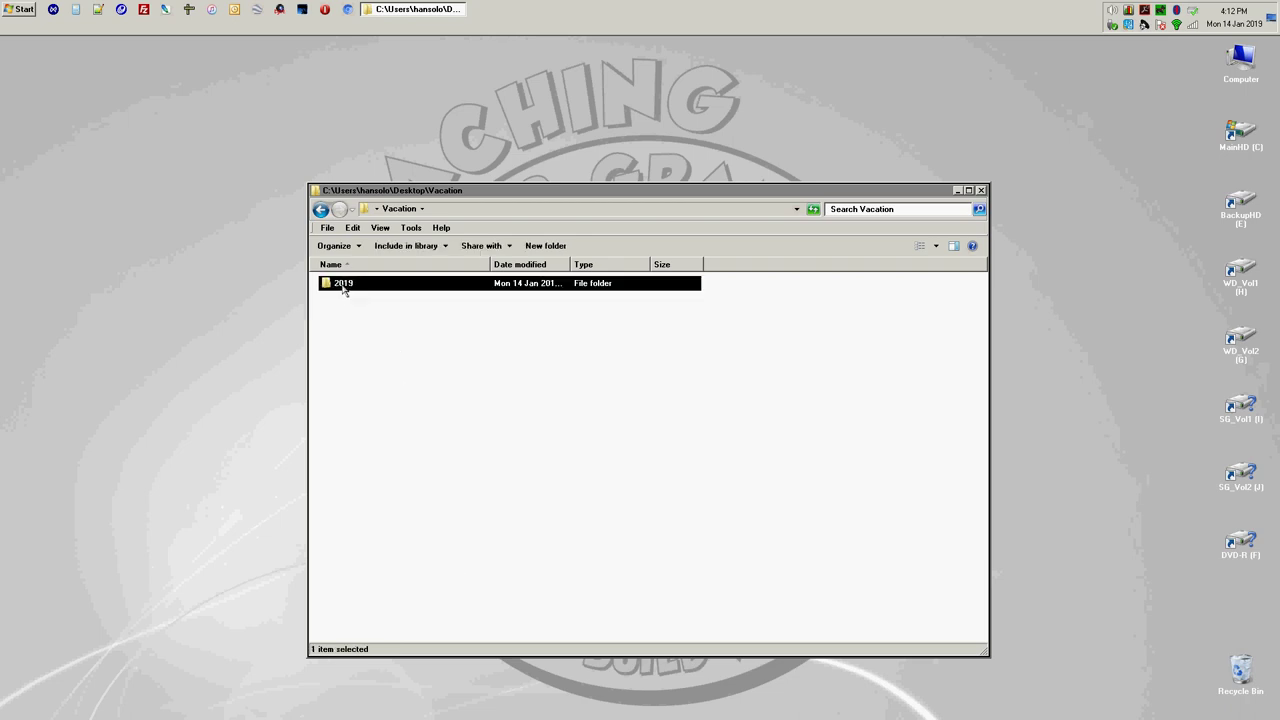
{"action": "double_click", "coordinate": [343, 288]}
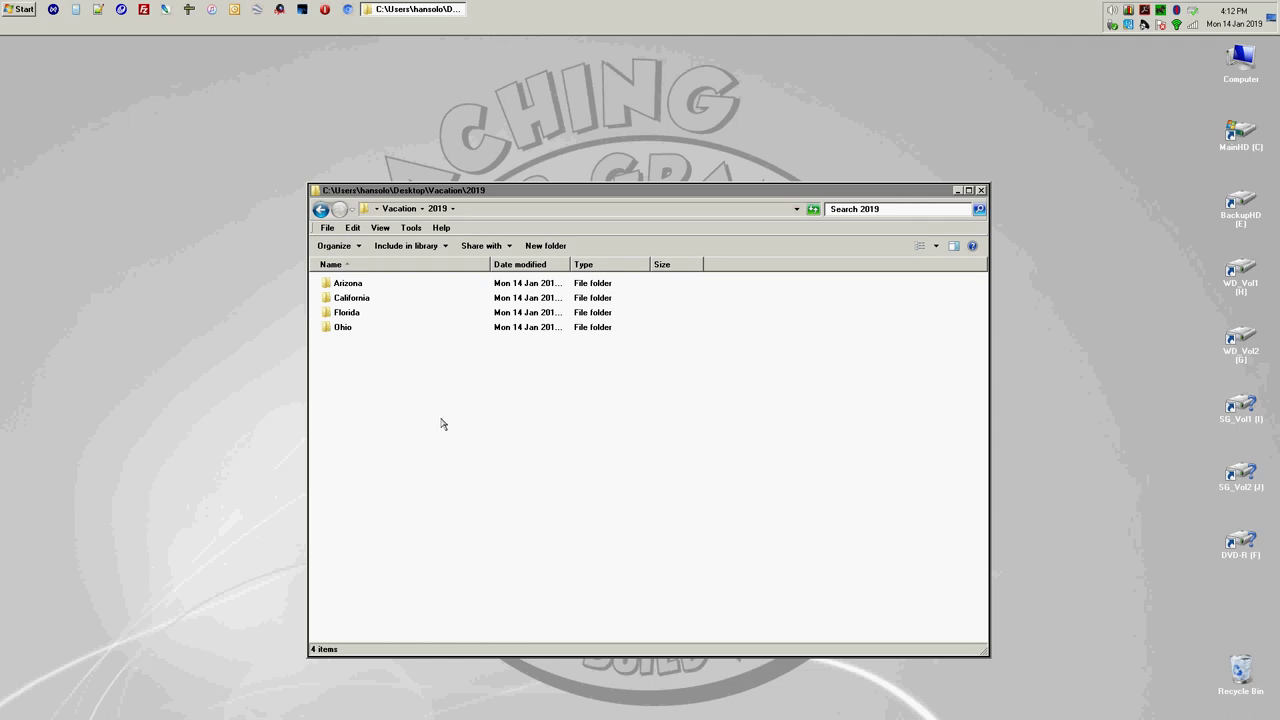
Step: Open the California folder, go back through 2019 to Vacation, and go forward to California again
{"action": "double_click", "coordinate": [355, 299]}
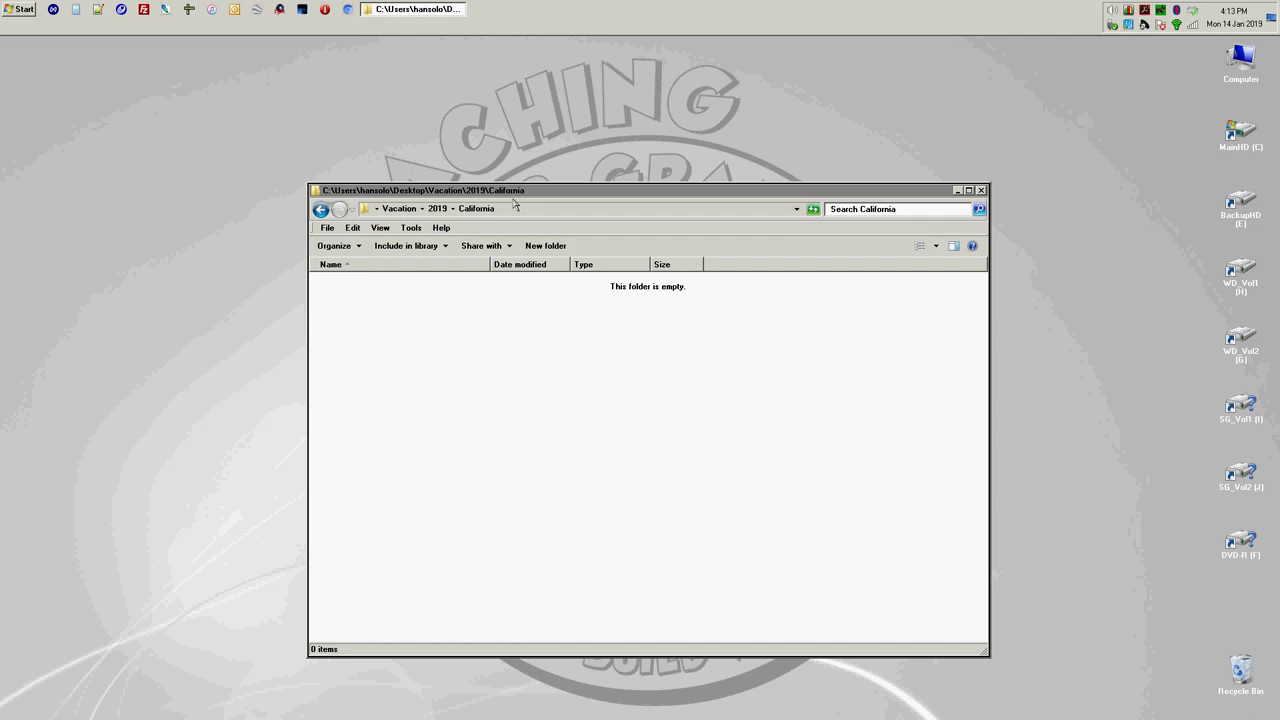
{"action": "left_click", "coordinate": [321, 210]}
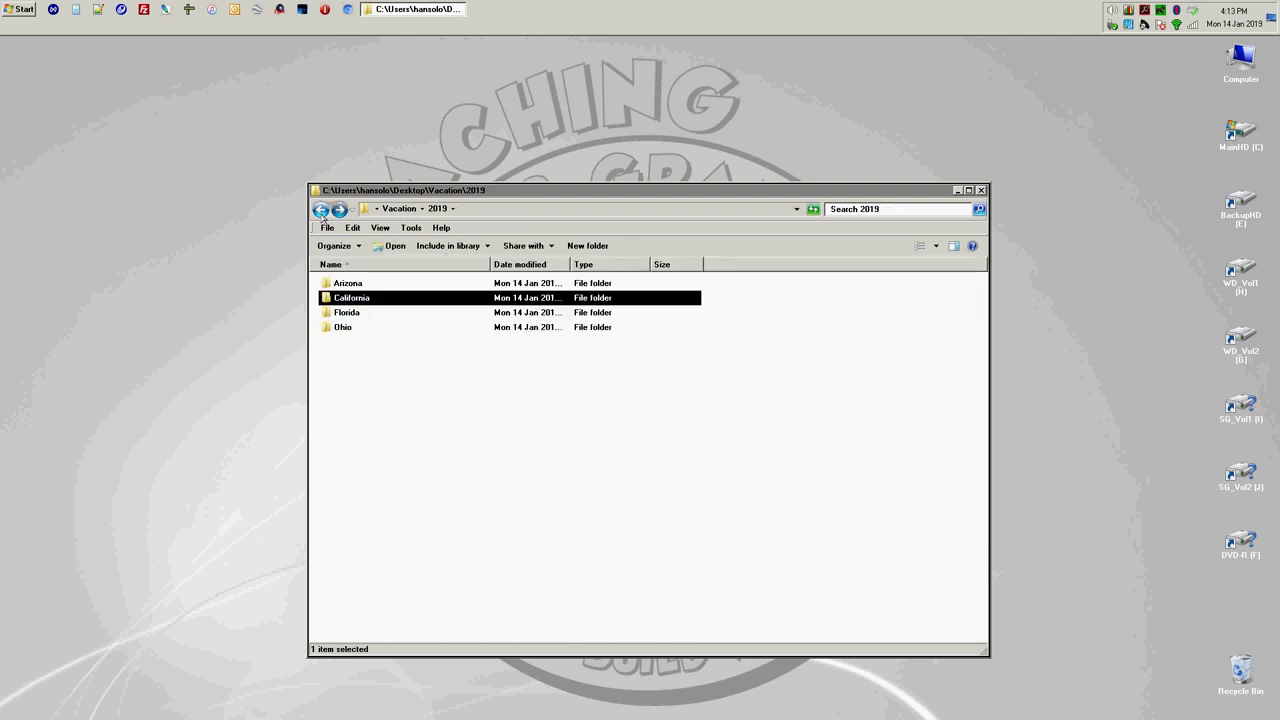
{"action": "left_click", "coordinate": [321, 212]}
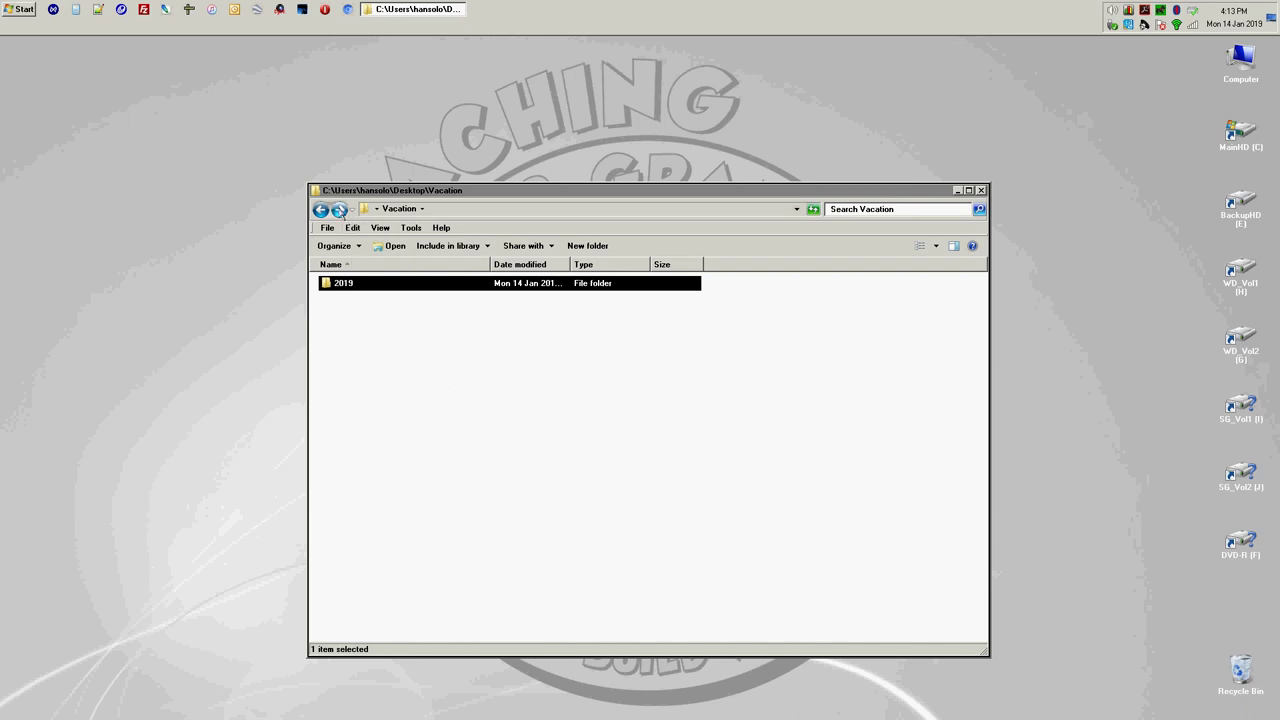
{"action": "left_click", "coordinate": [340, 212]}
{"action": "left_click", "coordinate": [340, 212]}
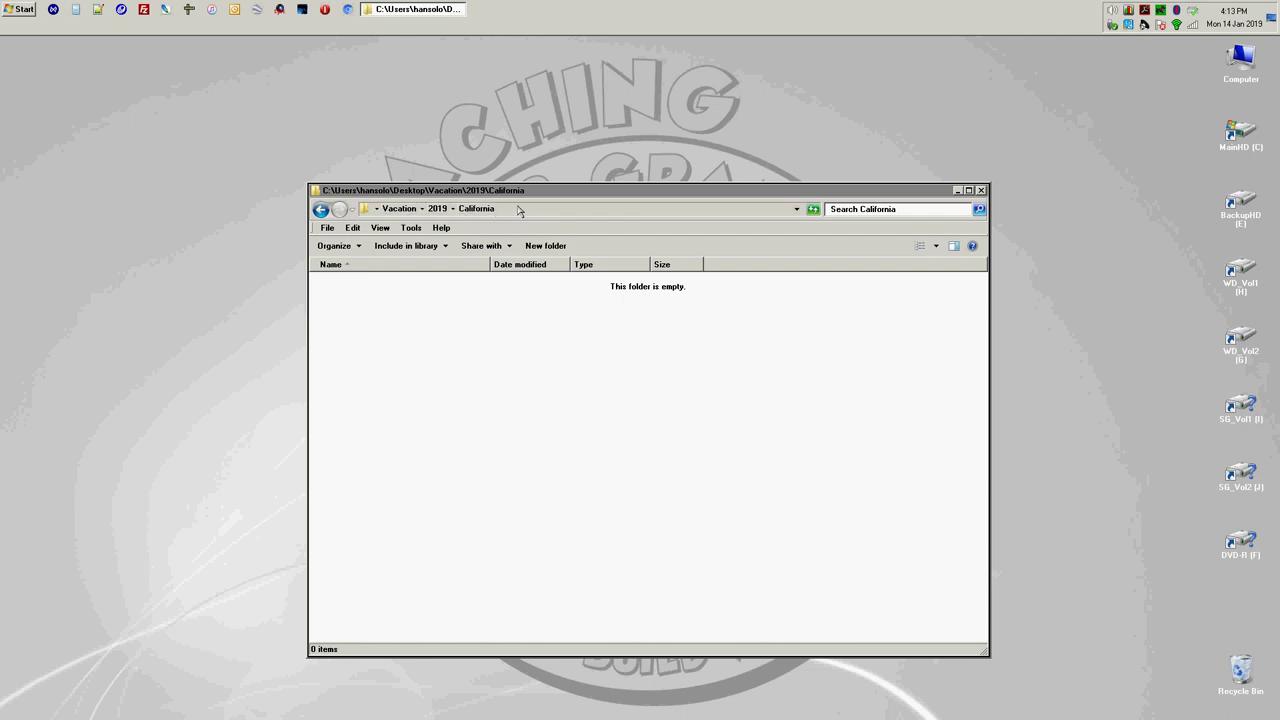
Step: Jump from California directly to the Vacation folder, go back, and jump up to the 2019 folder
{"action": "left_click", "coordinate": [398, 209]}
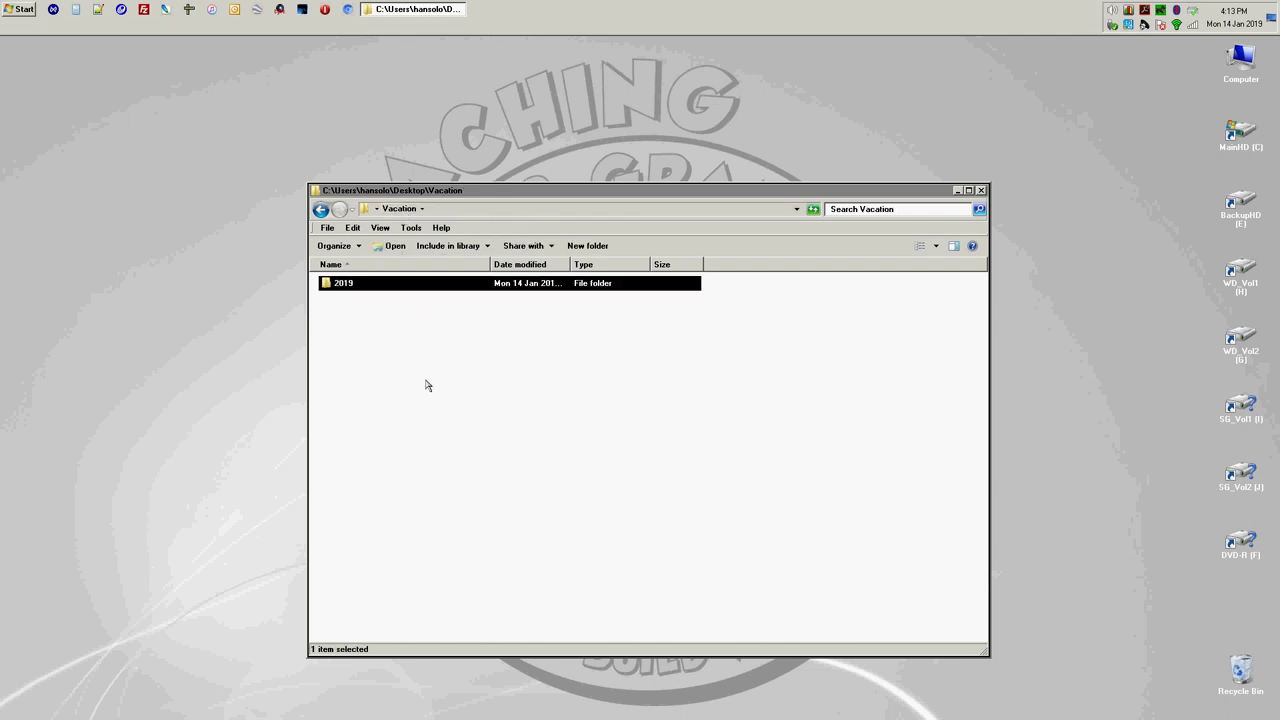
{"action": "left_click", "coordinate": [321, 210]}
{"action": "left_click", "coordinate": [445, 209]}
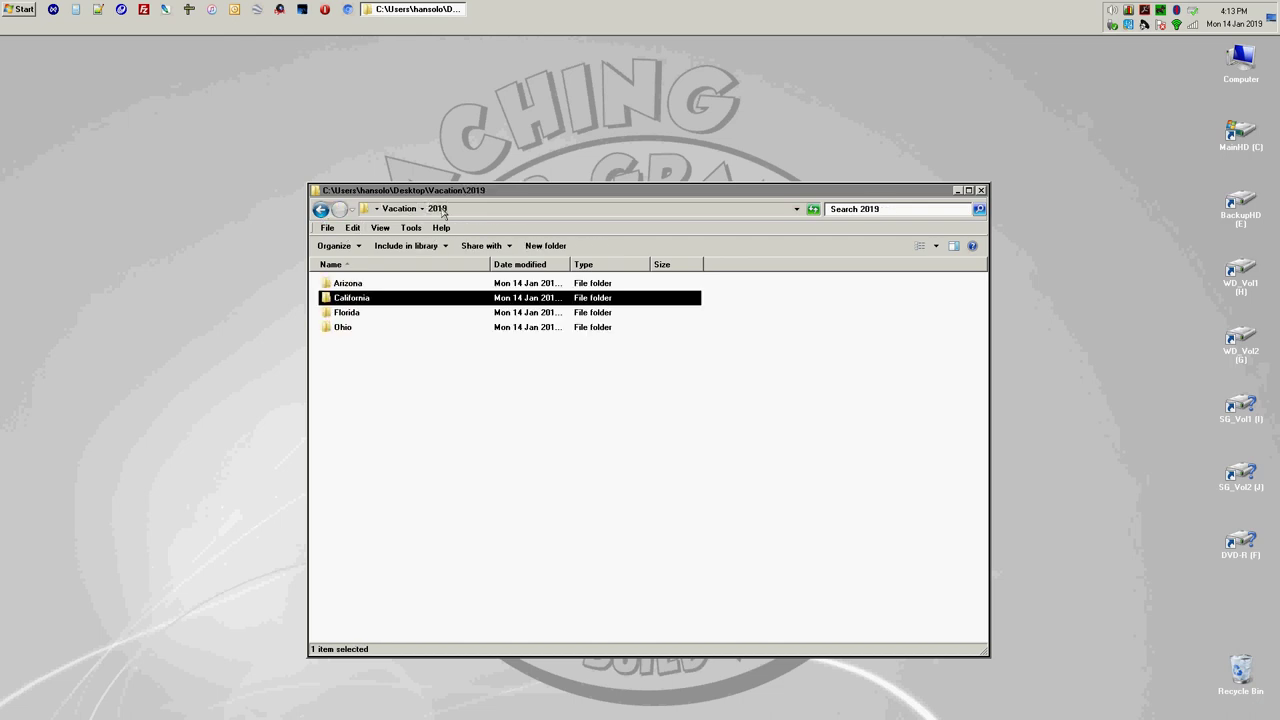
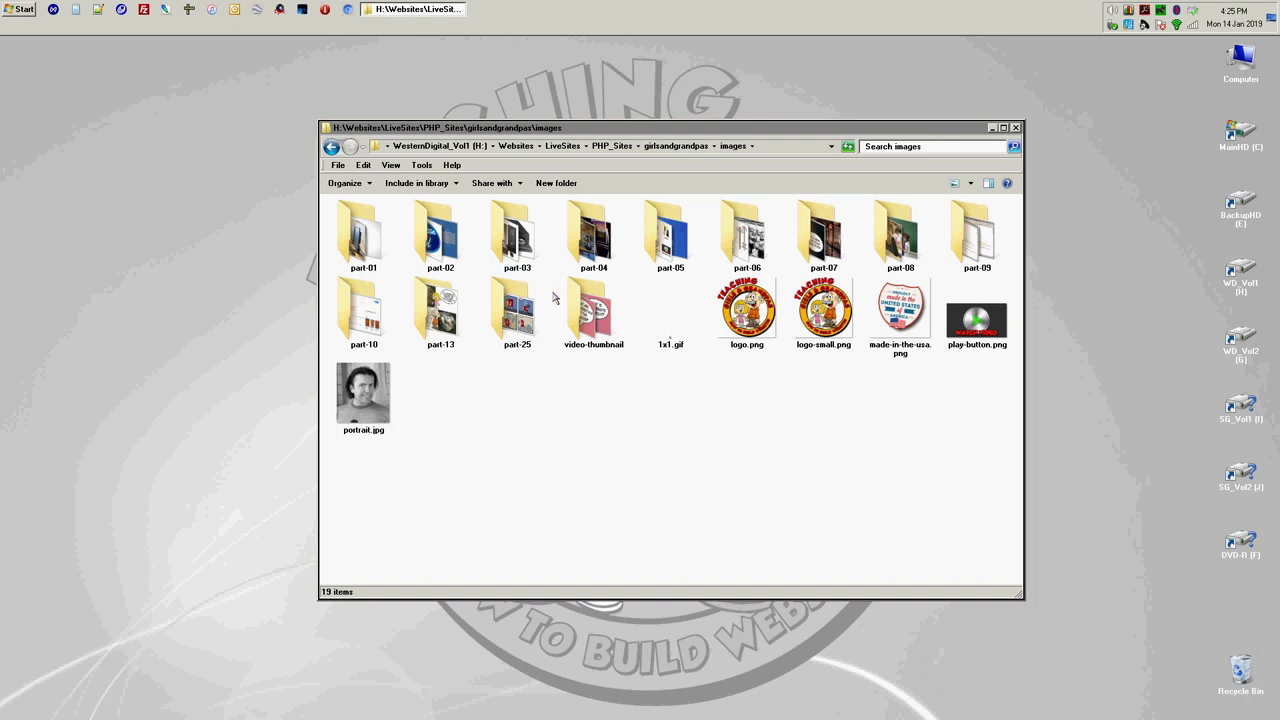
Step: In the folder options, turn on hiding of extensions for known file types and apply it
{"action": "left_click", "coordinate": [422, 166]}
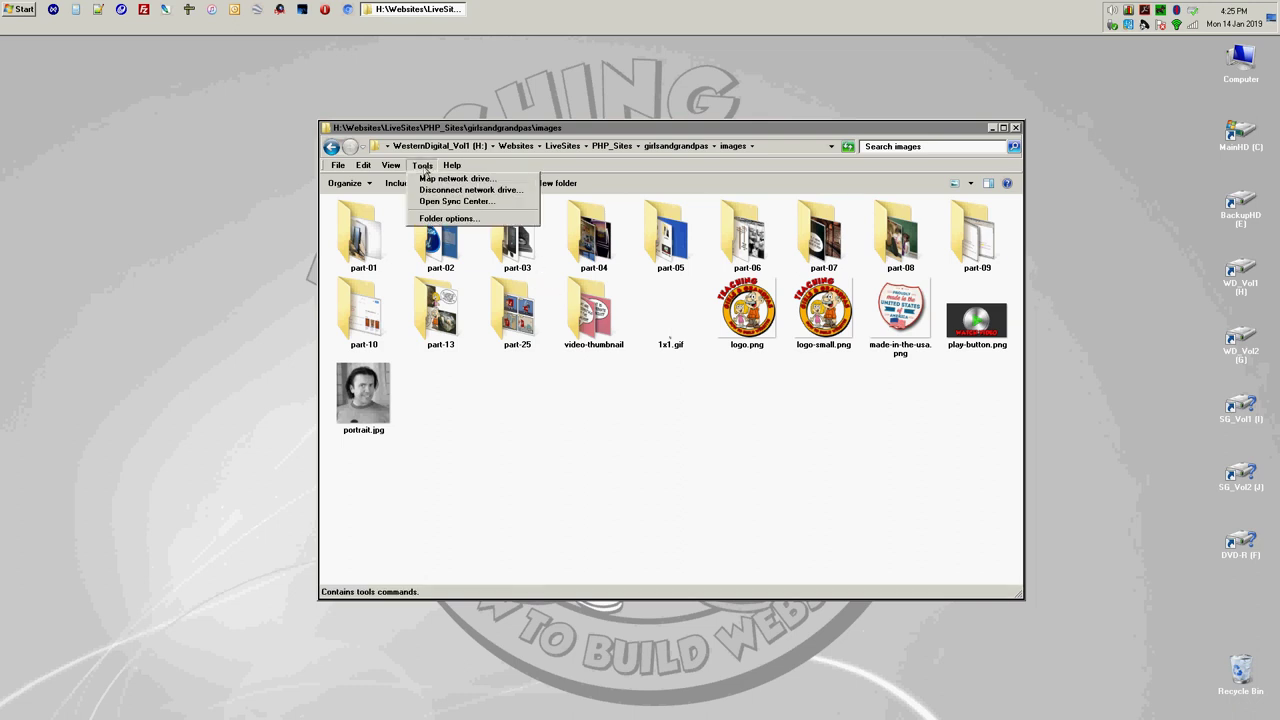
{"action": "left_click", "coordinate": [450, 218]}
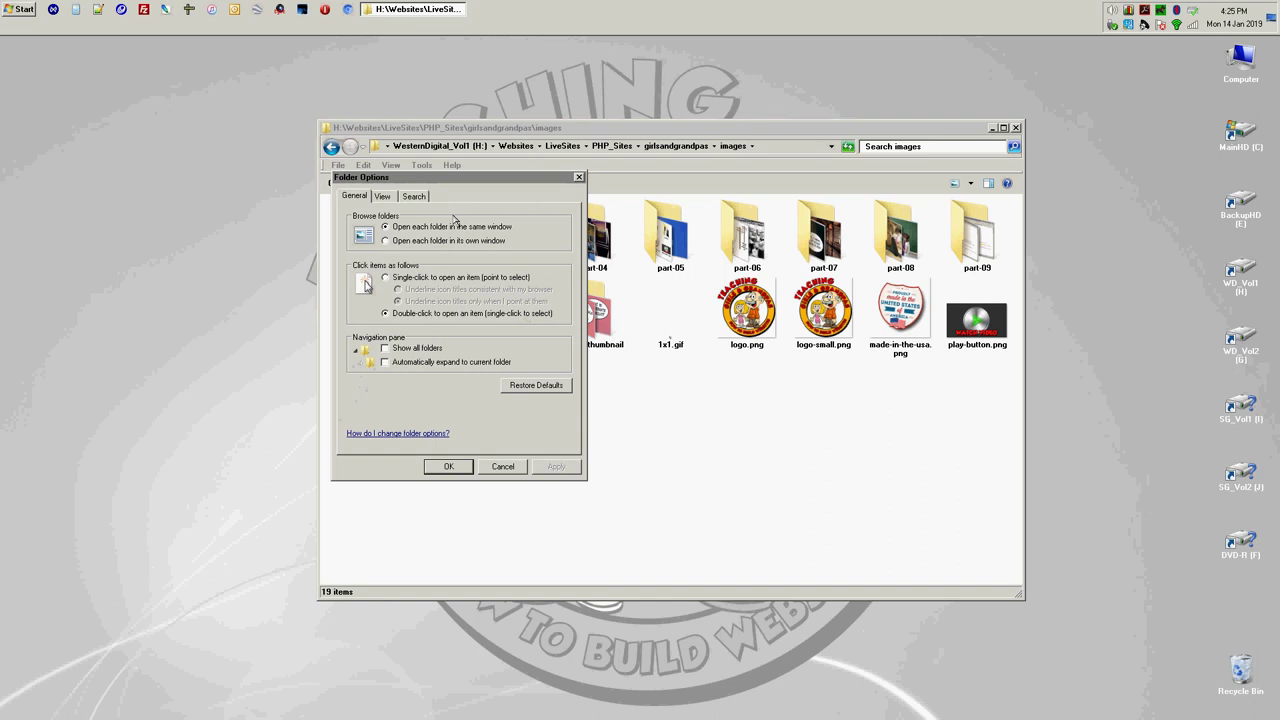
{"action": "left_click", "coordinate": [384, 198]}
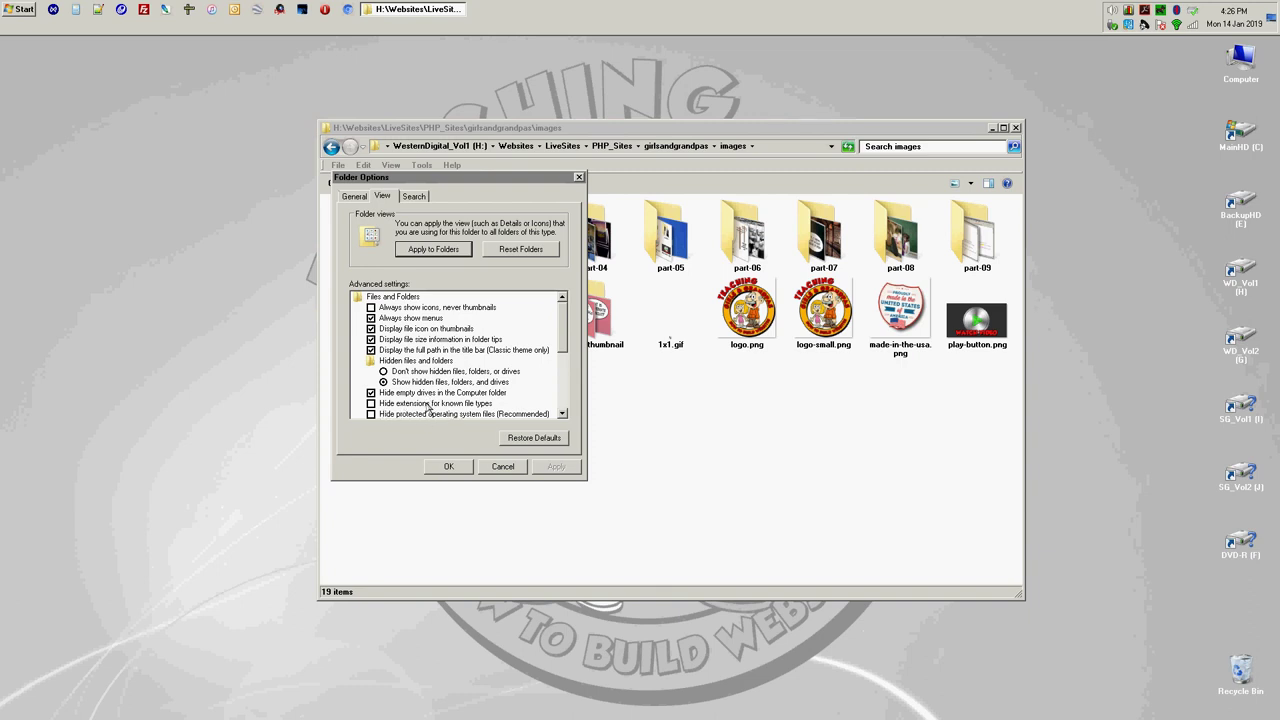
{"action": "left_click", "coordinate": [372, 404]}
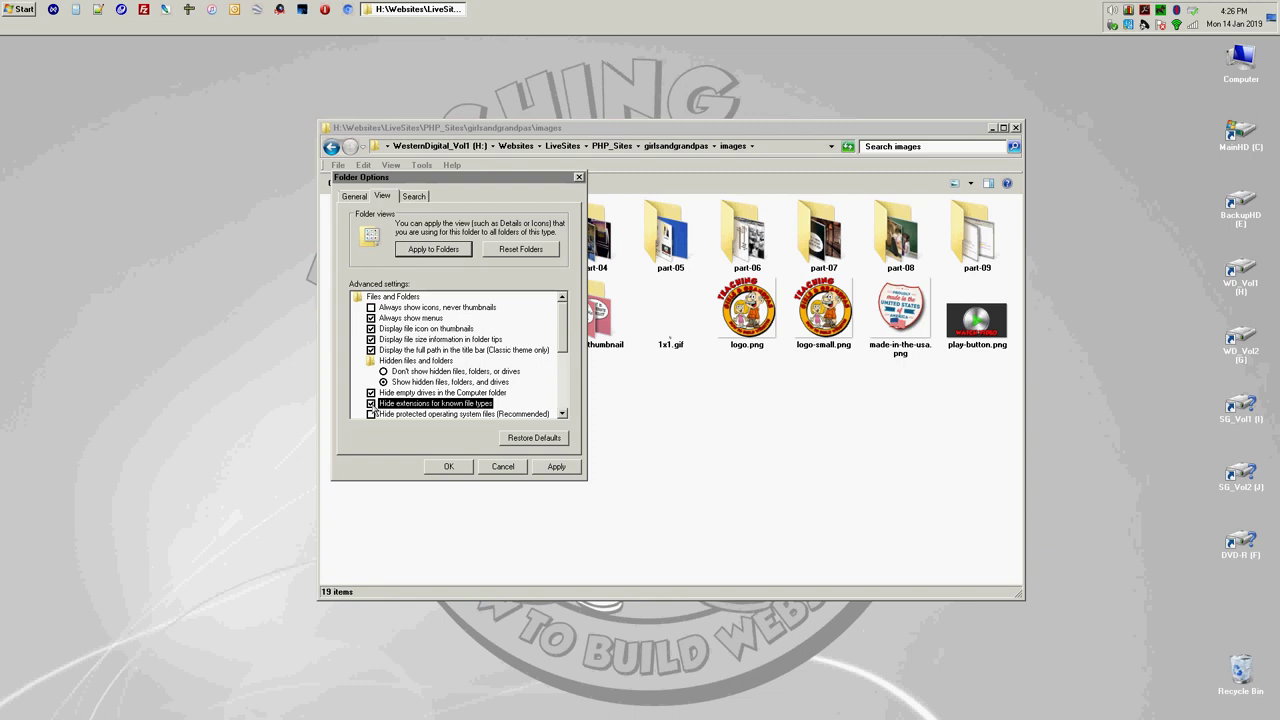
{"action": "left_click", "coordinate": [556, 467]}
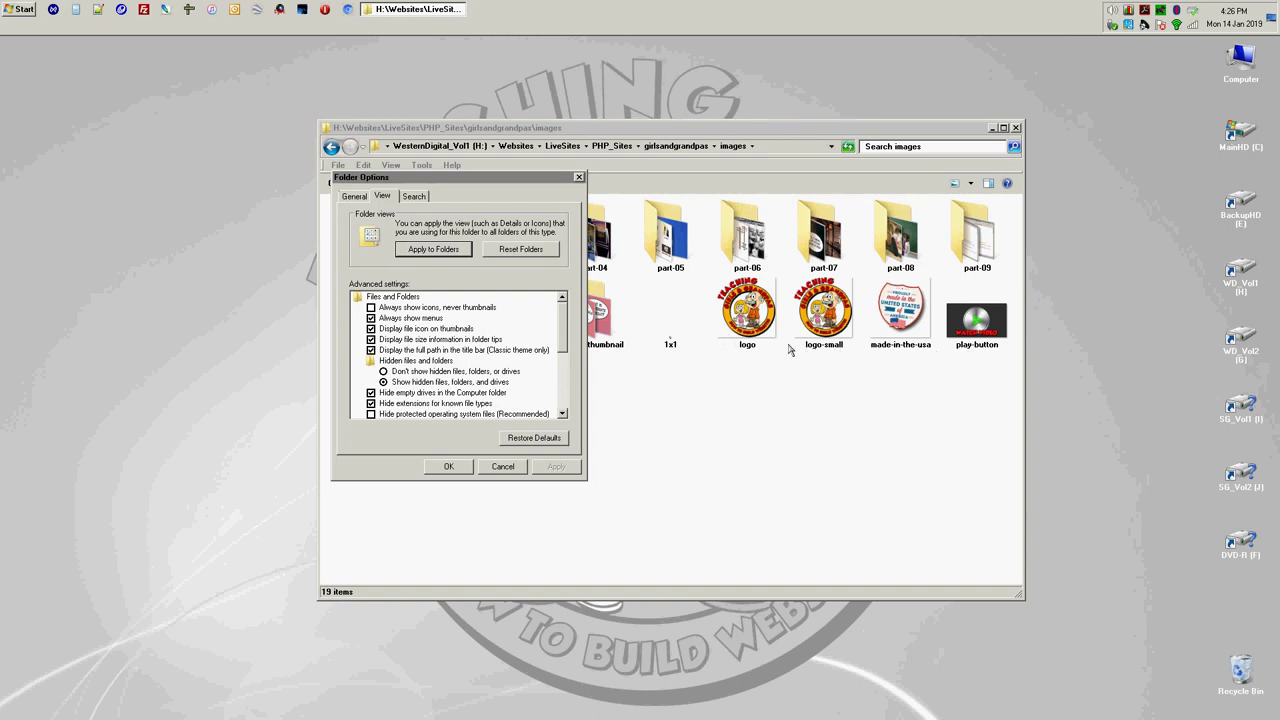
Step: Turn off hiding of extensions for known file types, apply the change and leave the folder options
{"action": "left_click", "coordinate": [420, 404]}
{"action": "left_click", "coordinate": [556, 467]}
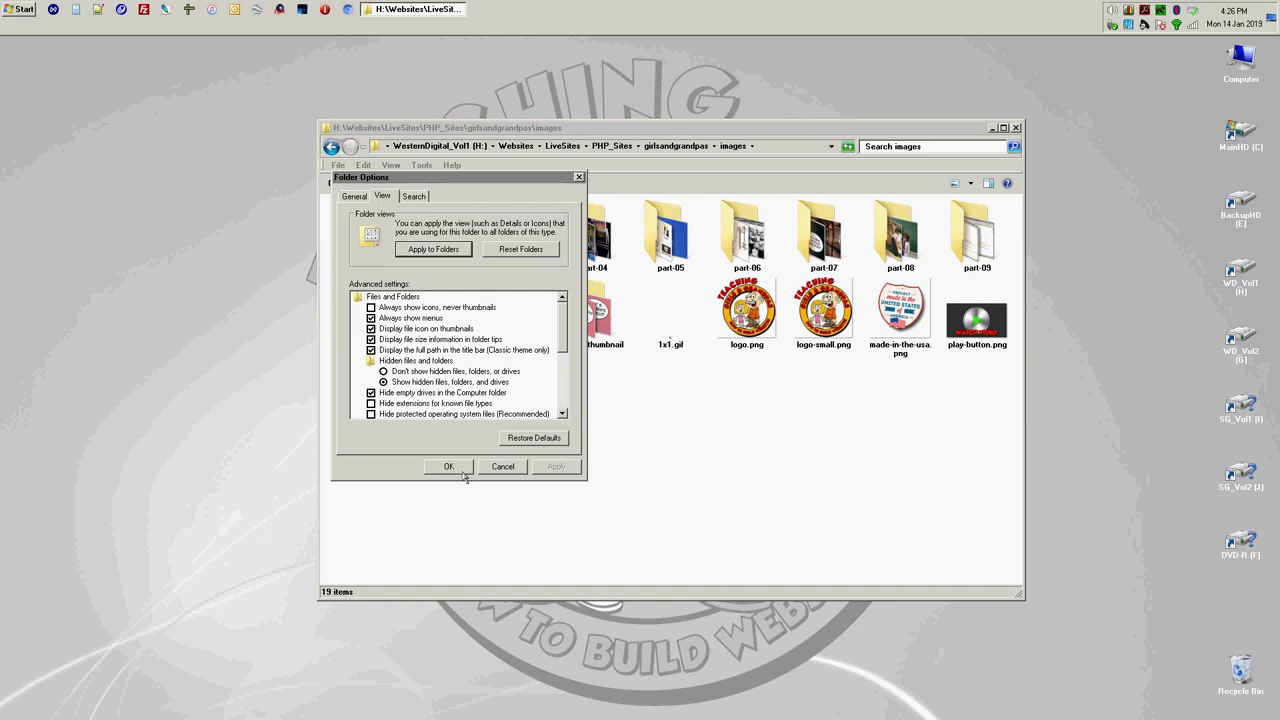
{"action": "left_click", "coordinate": [518, 467]}
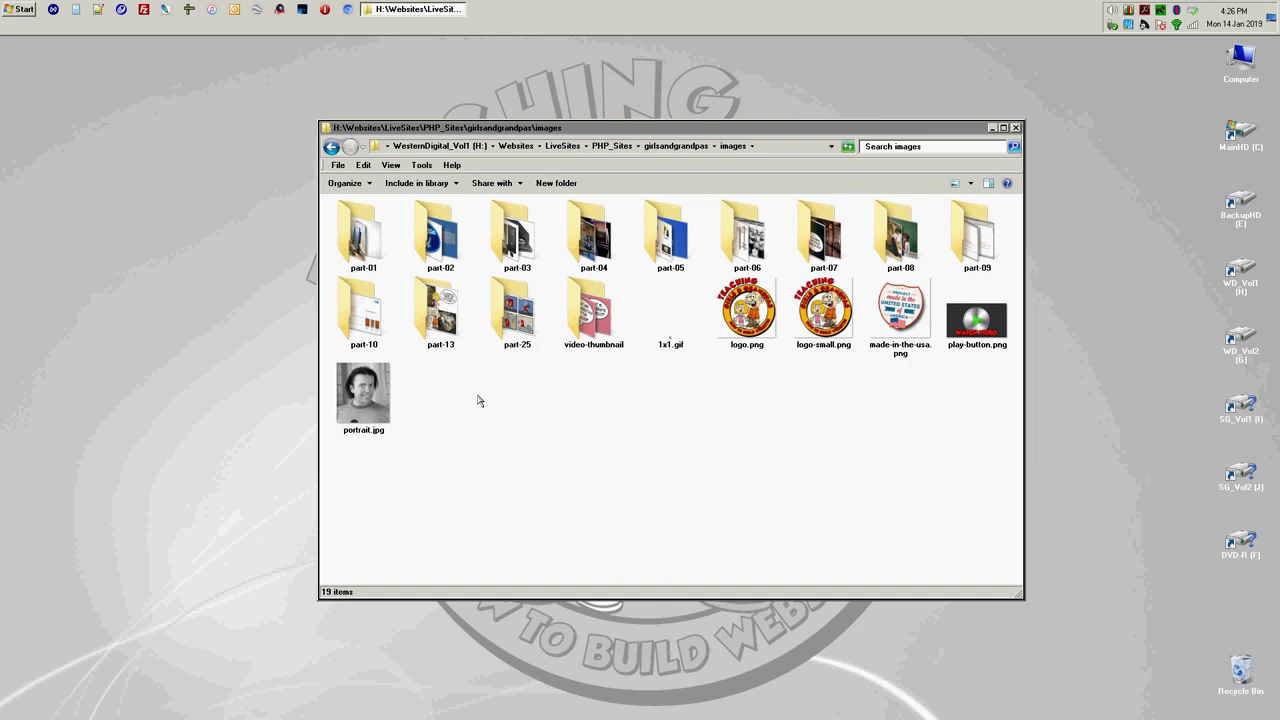
Step: Go up to the girlsandgrandpas folder, look through its files and view the contents of its includes subfolder
{"action": "left_click", "coordinate": [363, 432]}
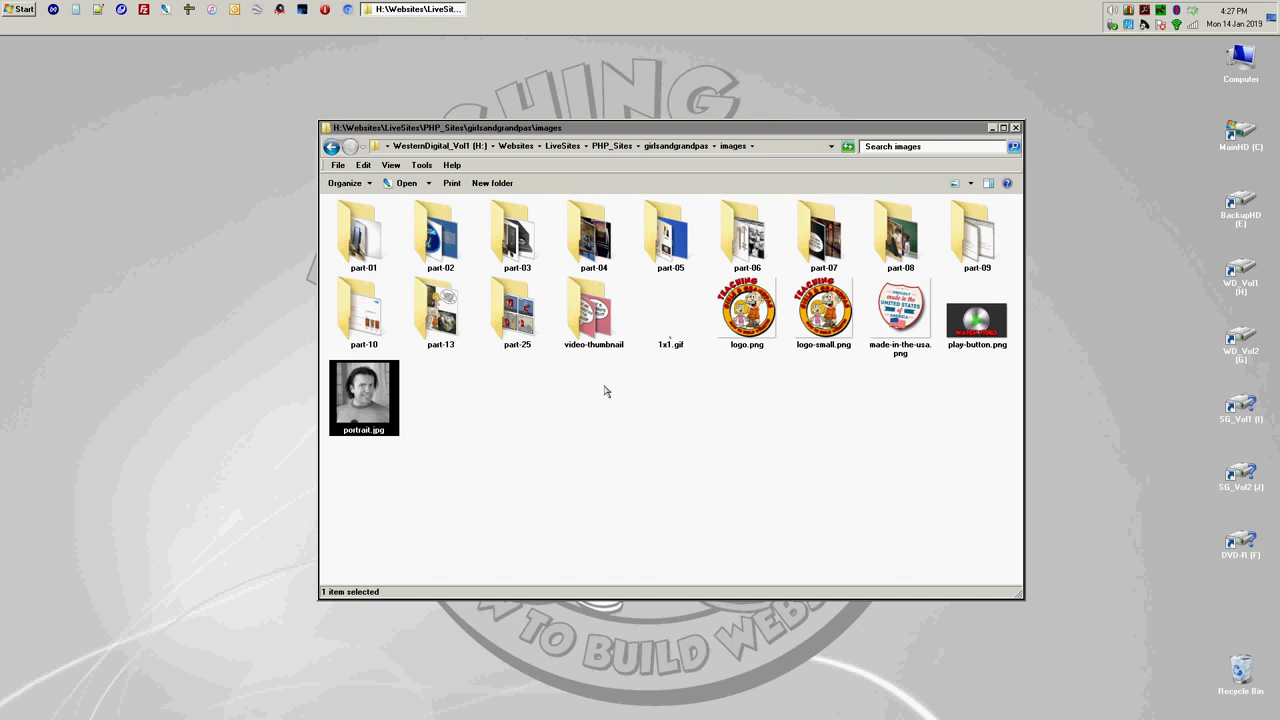
{"action": "left_click", "coordinate": [676, 146]}
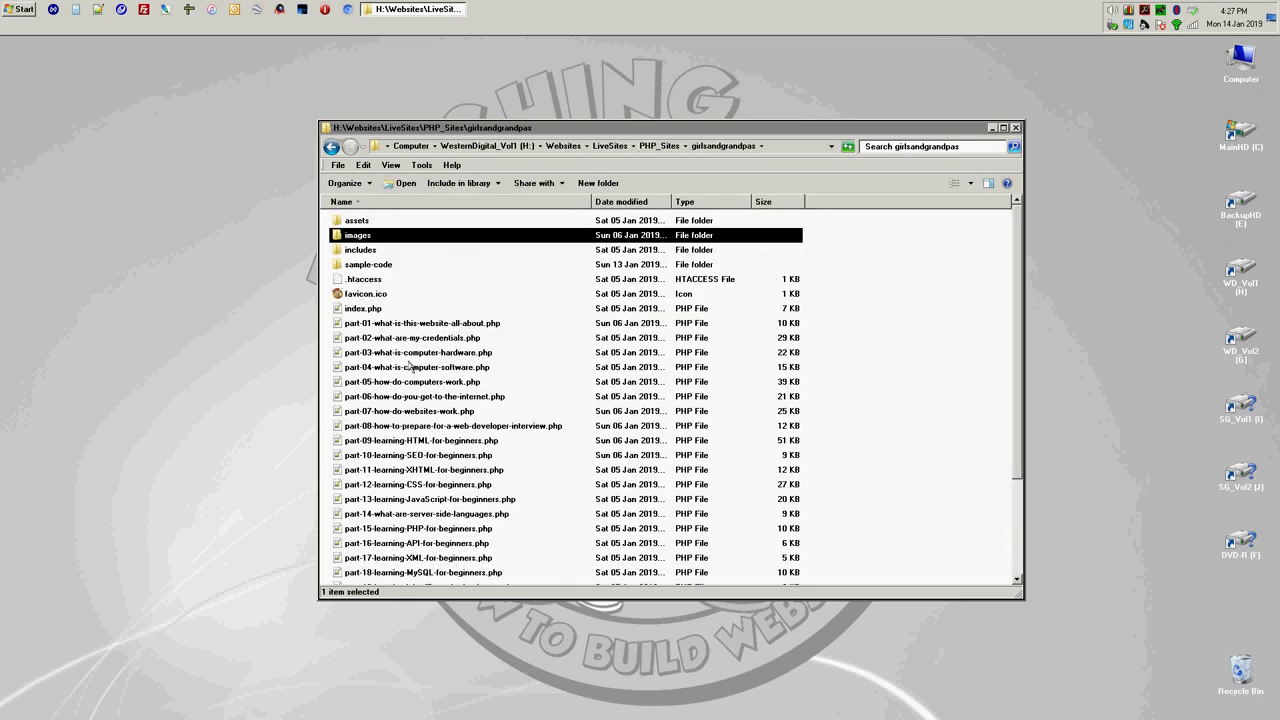
{"action": "scroll", "coordinate": [460, 440], "scroll_direction": "down", "scroll_amount": 1}
{"action": "scroll", "coordinate": [462, 435], "scroll_direction": "up", "scroll_amount": 1}
{"action": "double_click", "coordinate": [362, 262]}
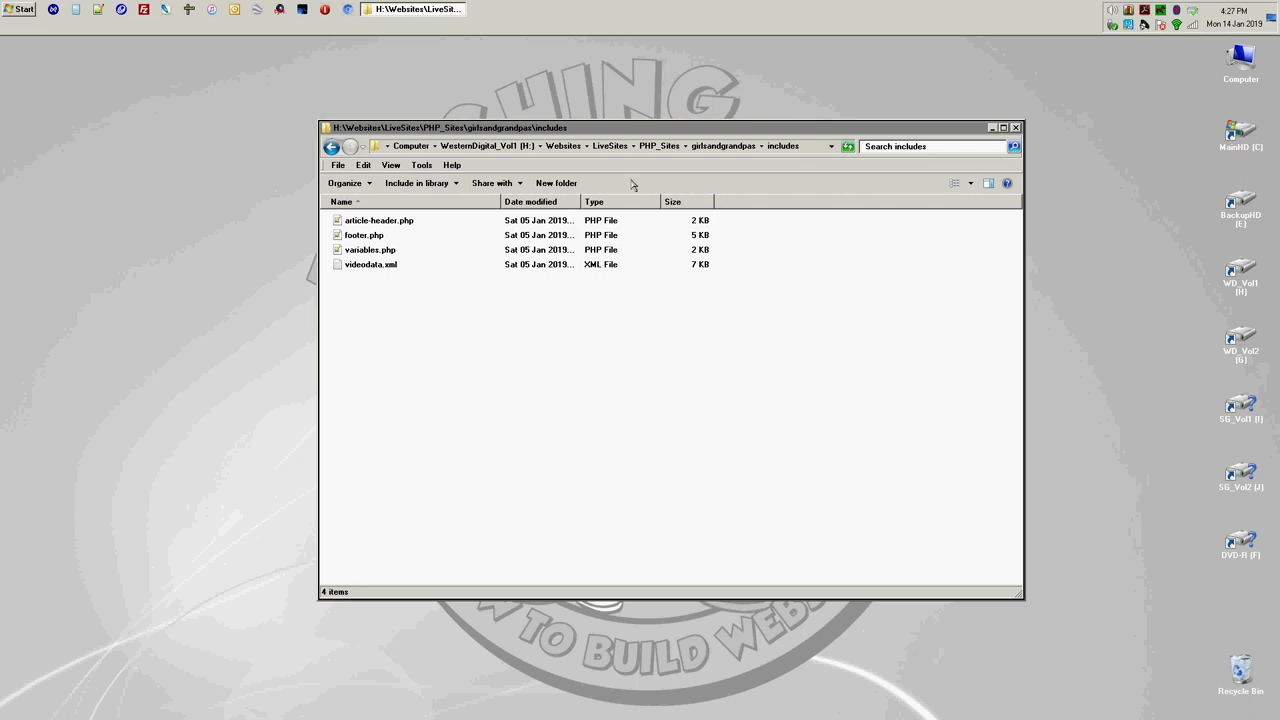
{"action": "left_click", "coordinate": [723, 146]}
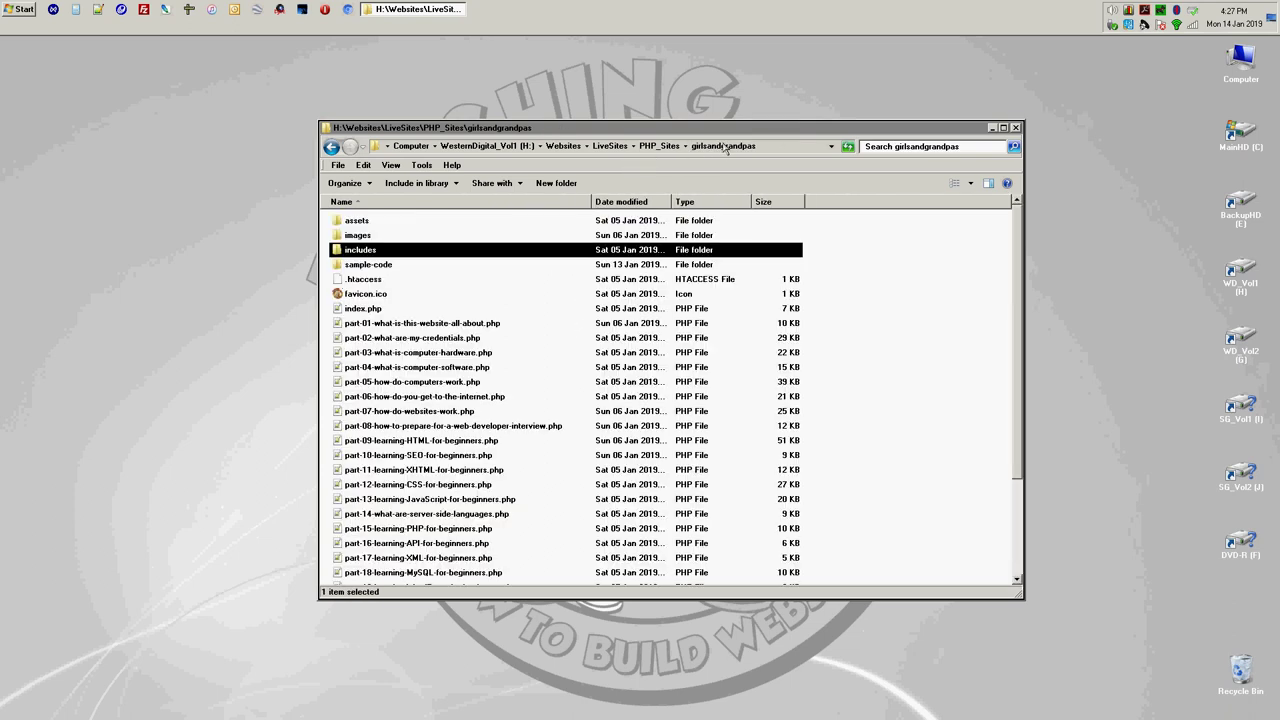
Step: Reopen the images folder and open logo.png in Photoshop
{"action": "double_click", "coordinate": [371, 238]}
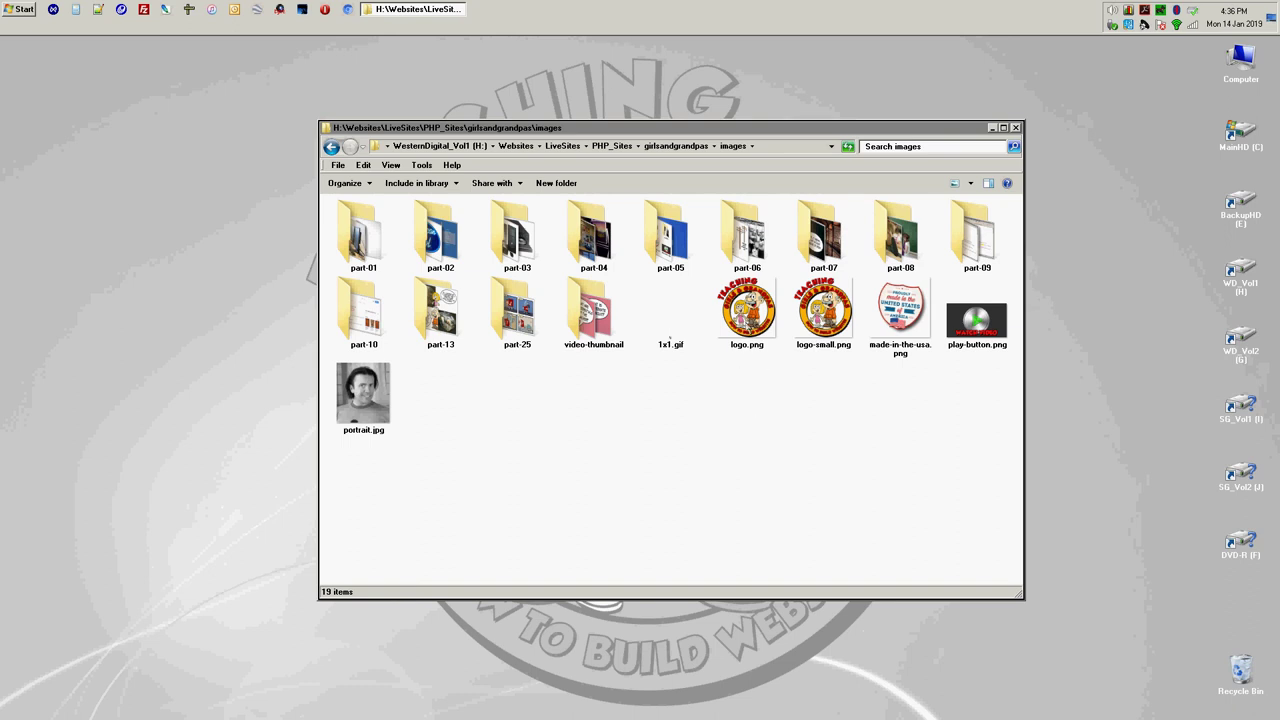
{"action": "double_click", "coordinate": [748, 318]}
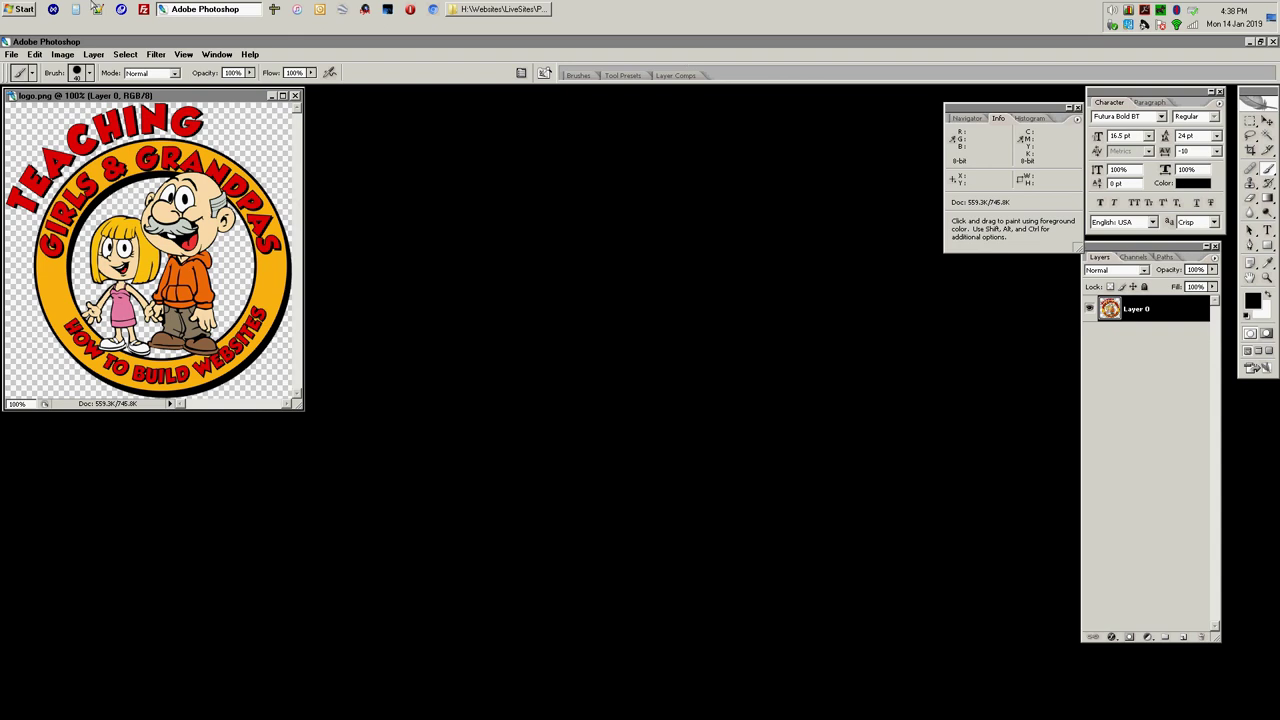
{"action": "left_click", "coordinate": [12, 55]}
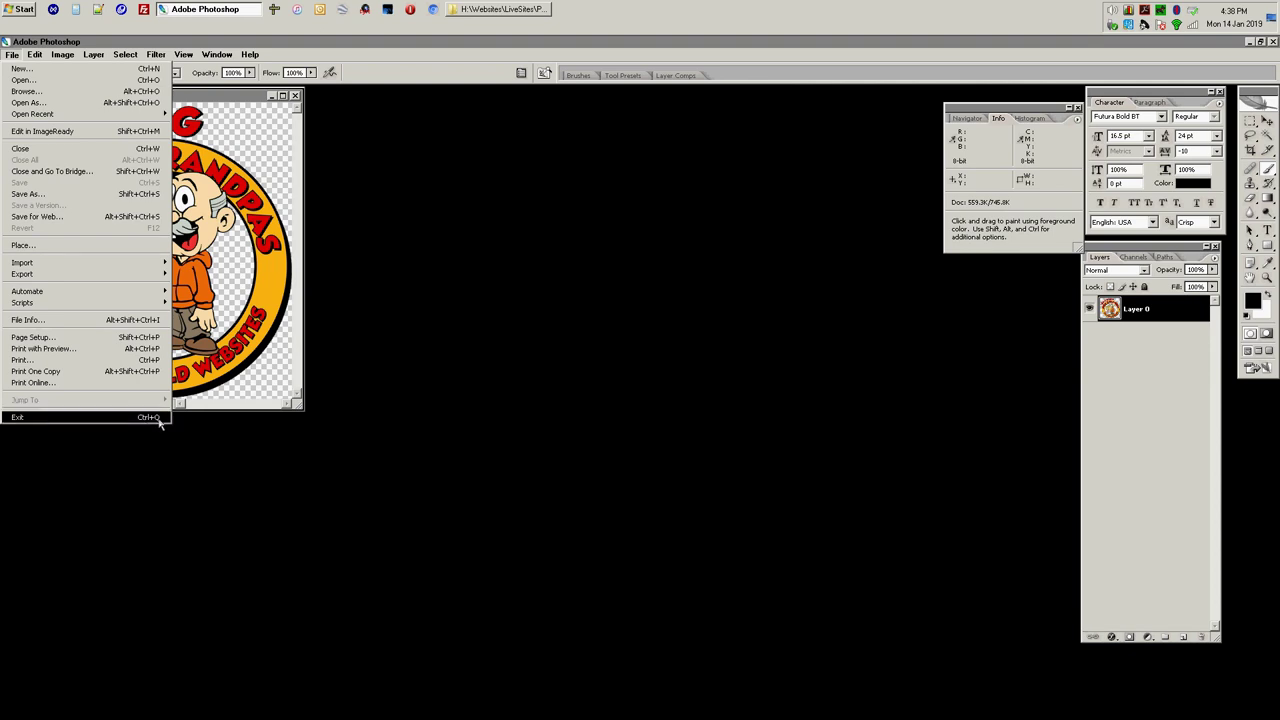
{"action": "left_click", "coordinate": [202, 454]}
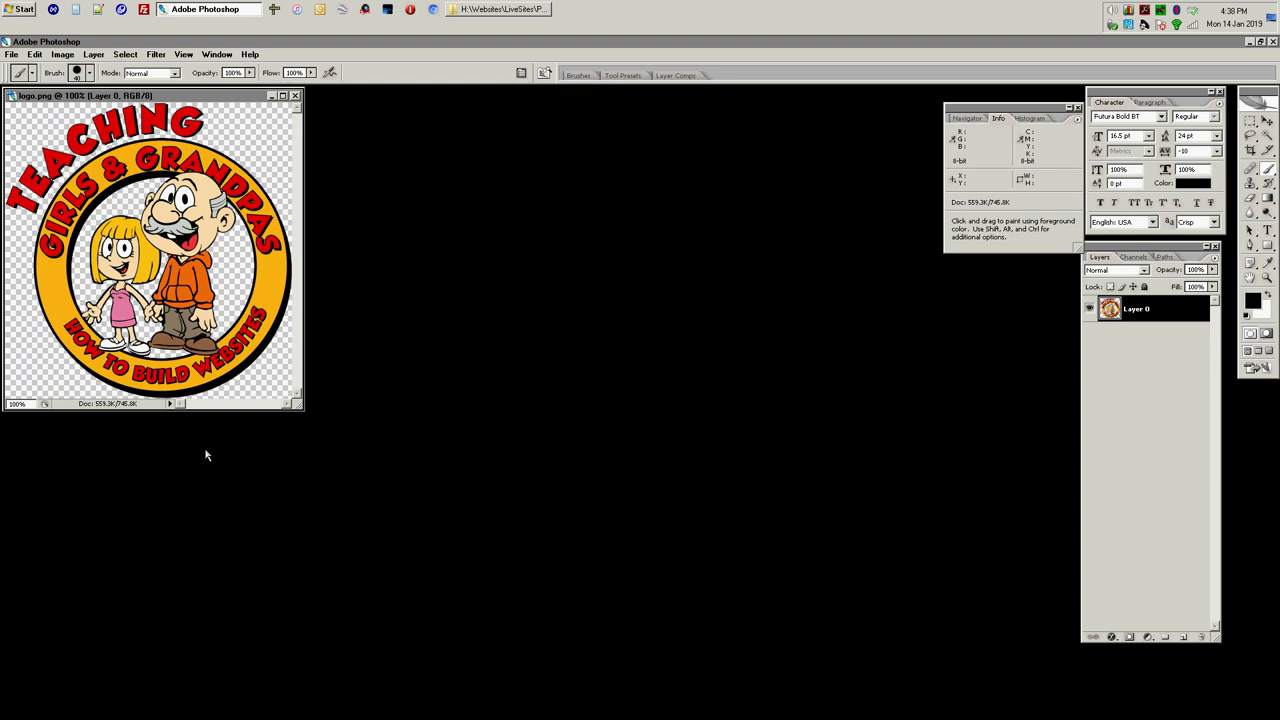
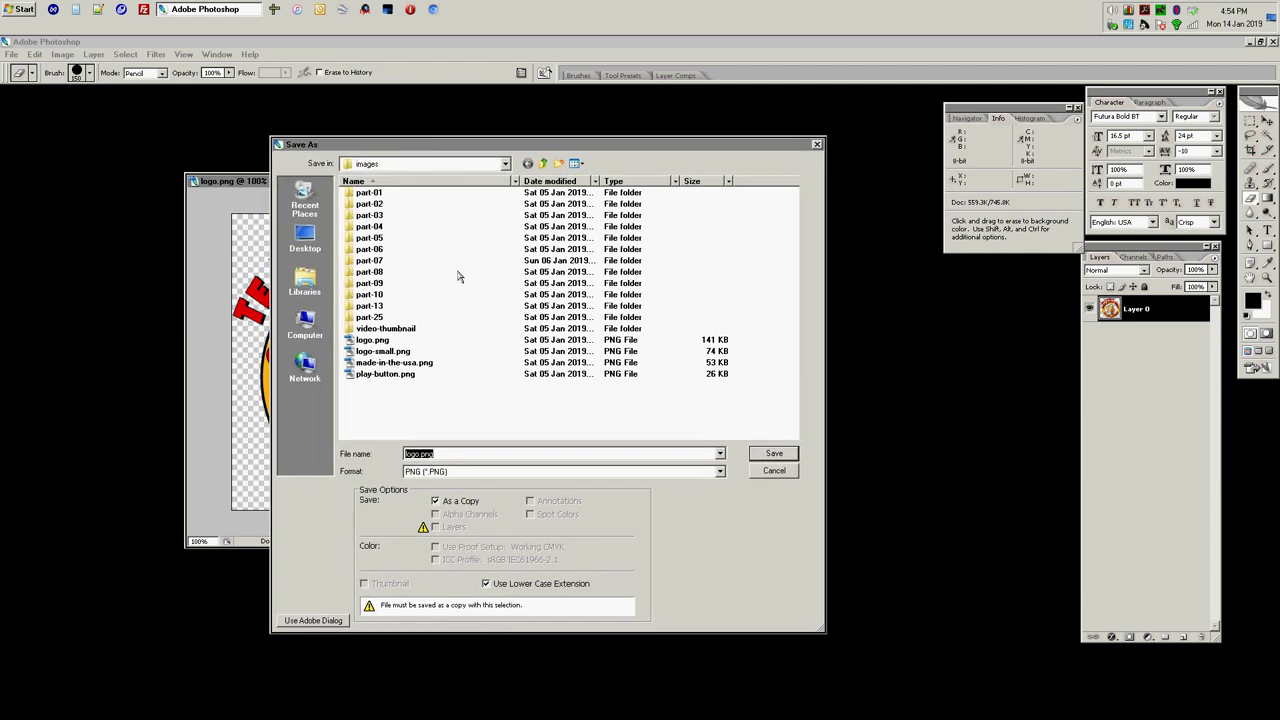
Step: Save a copy of the logo in the images folder as logo-newfile.png with no interlacing, and exit Photoshop
{"action": "left_click", "coordinate": [458, 453]}
{"action": "type", "text": "-newfile"}
{"action": "left_click", "coordinate": [768, 456]}
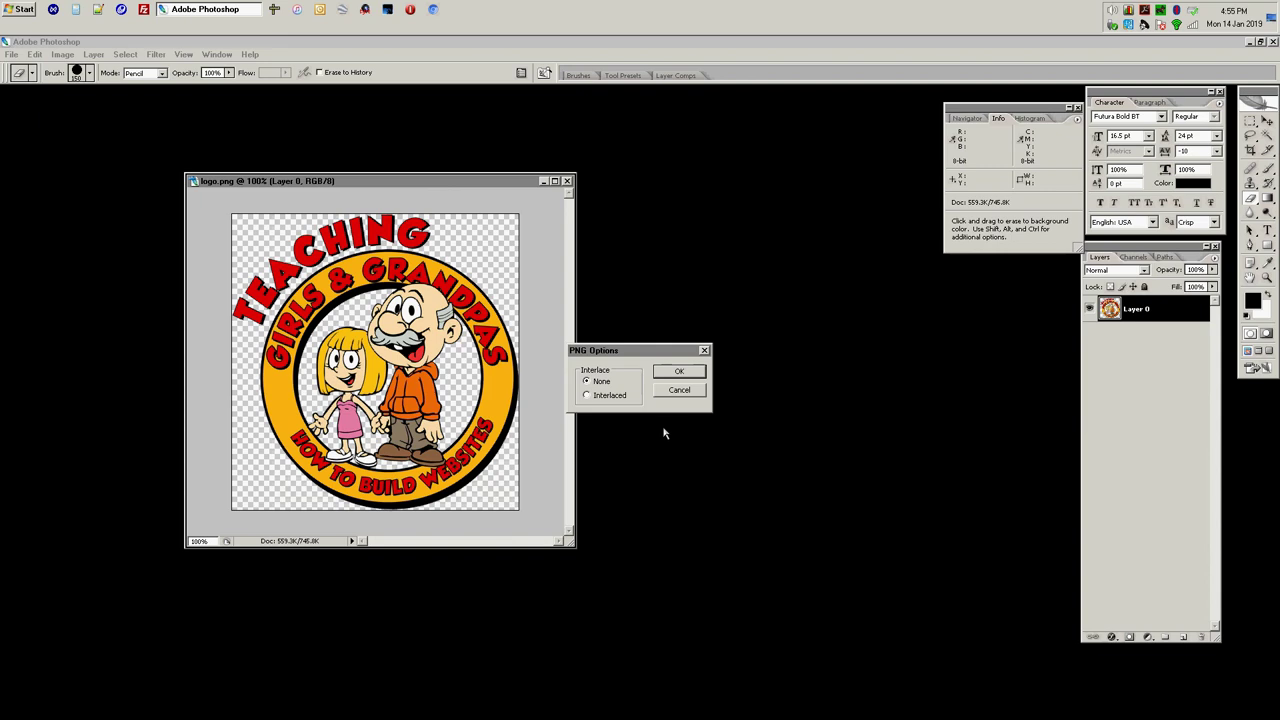
{"action": "left_click", "coordinate": [681, 372]}
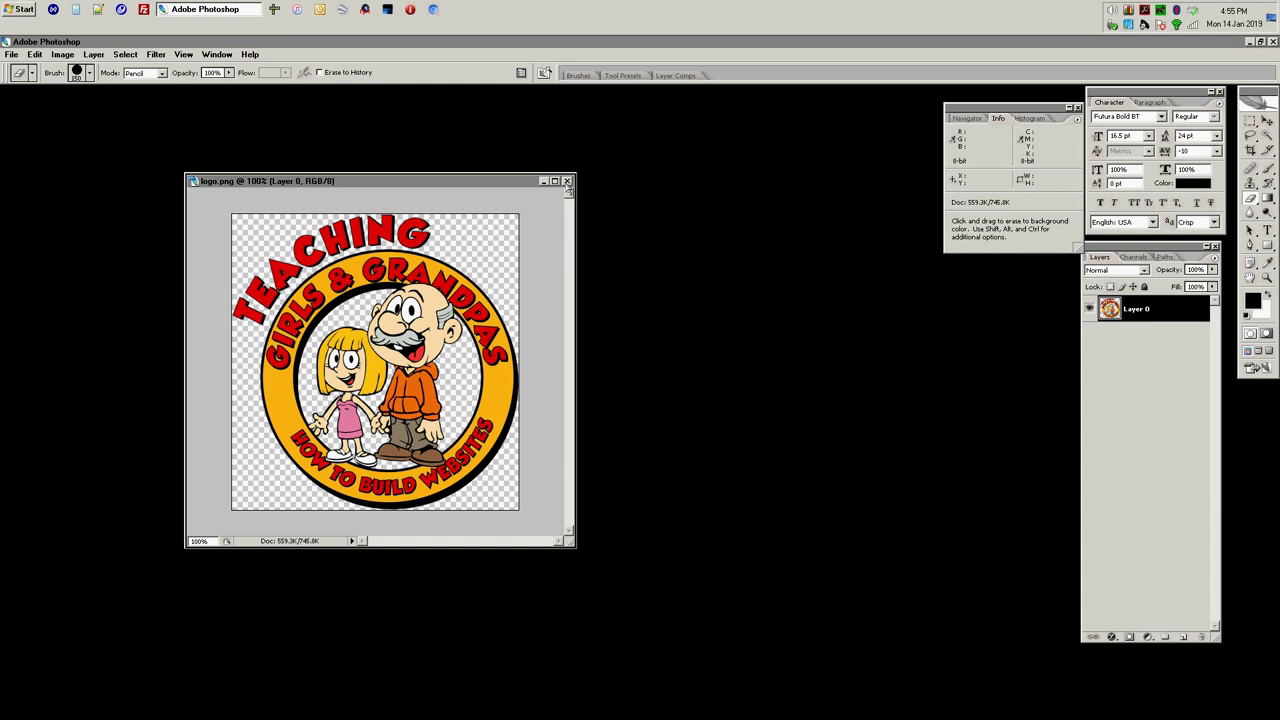
{"action": "left_click_drag", "start_coordinate": [518, 183], "coordinate": [541, 238]}
{"action": "left_click", "coordinate": [11, 54]}
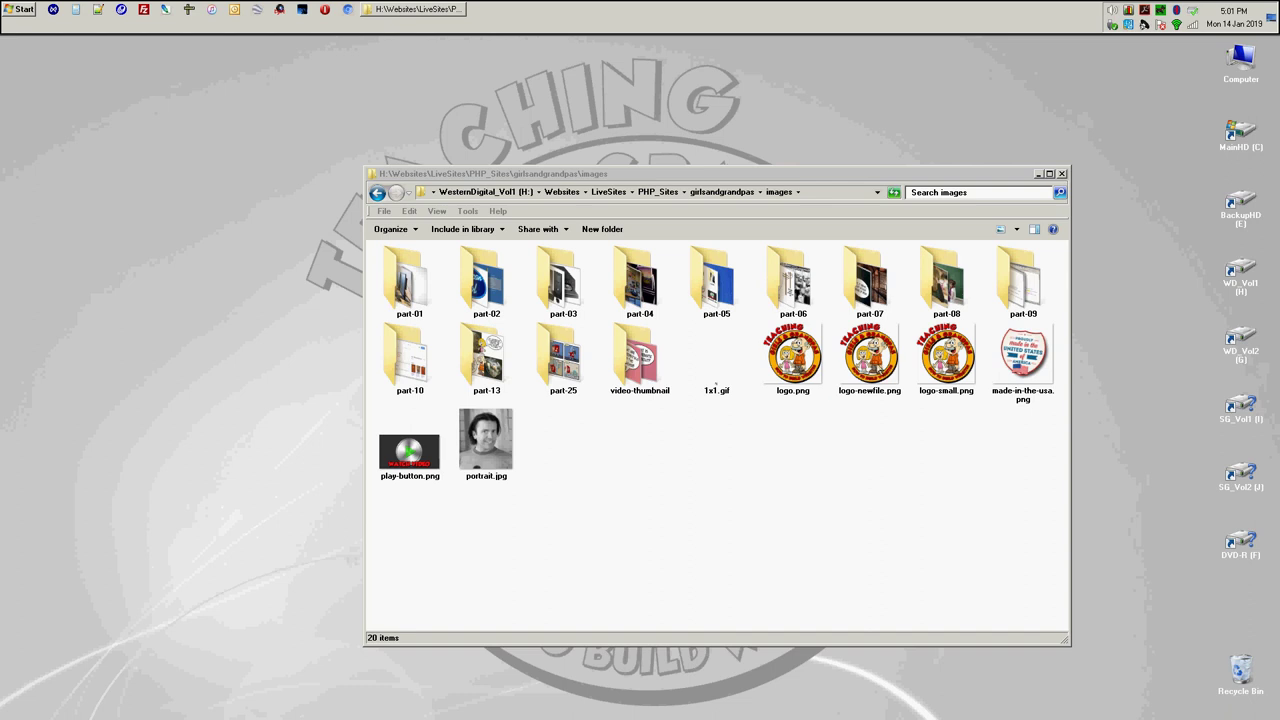
Step: Copy logo-newfile.png from the images folder and paste it onto the desktop
{"action": "left_click", "coordinate": [869, 357]}
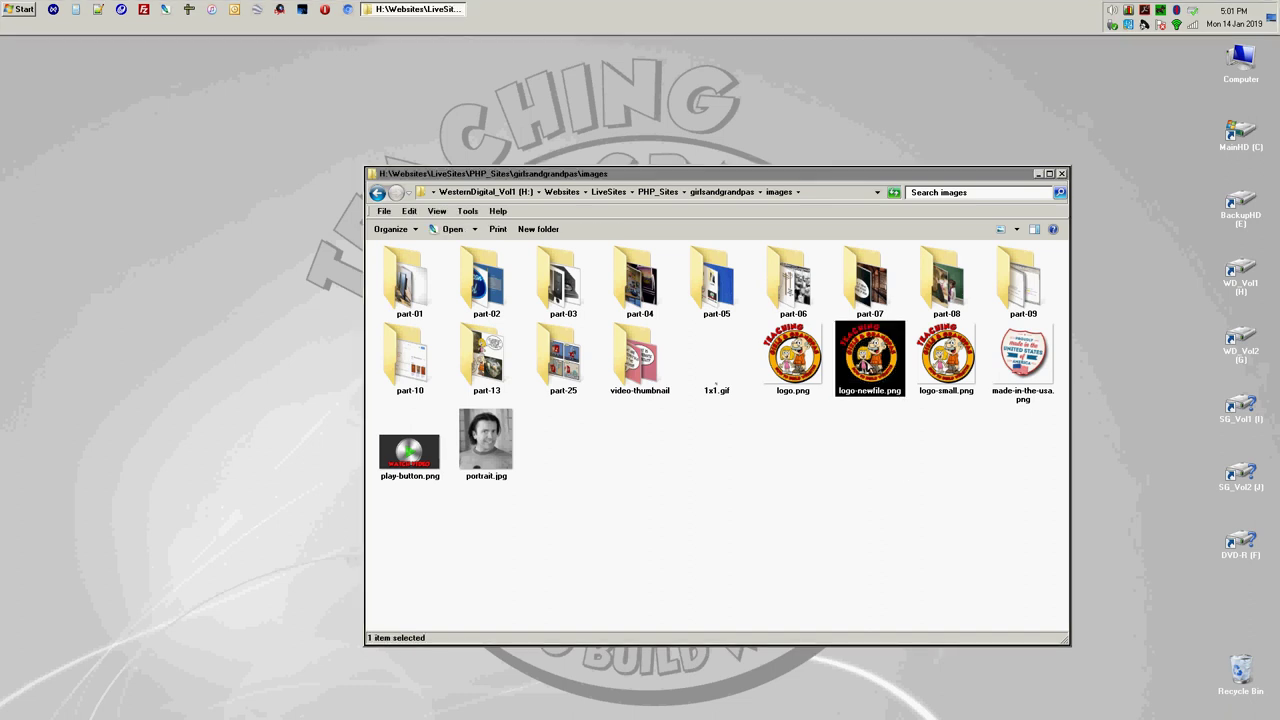
{"action": "right_click", "coordinate": [866, 362]}
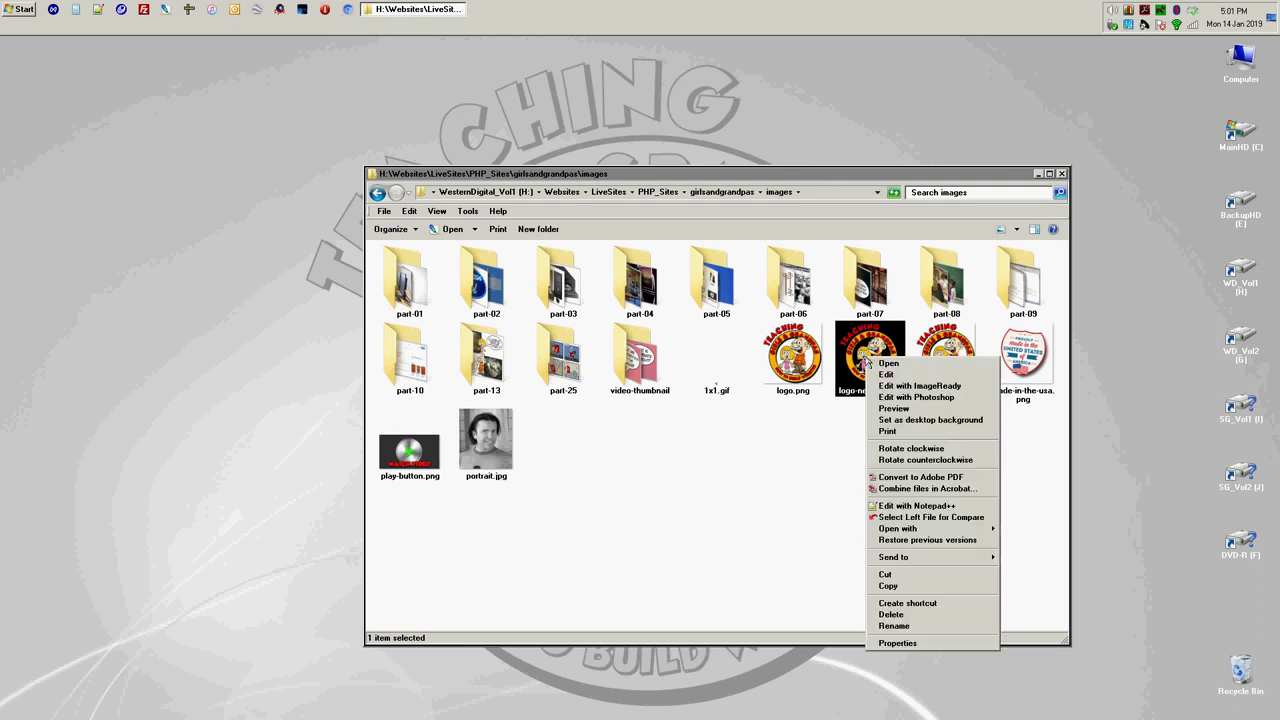
{"action": "left_click", "coordinate": [905, 586]}
{"action": "left_click", "coordinate": [856, 467]}
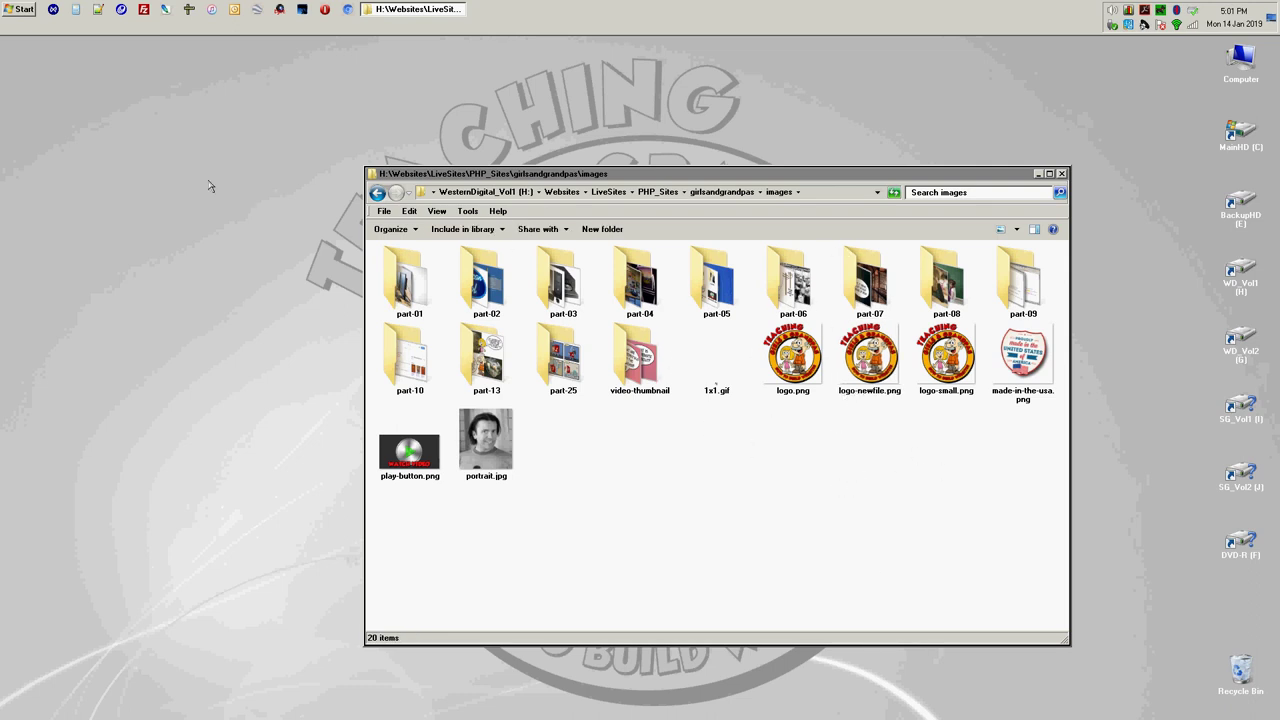
{"action": "right_click", "coordinate": [170, 236]}
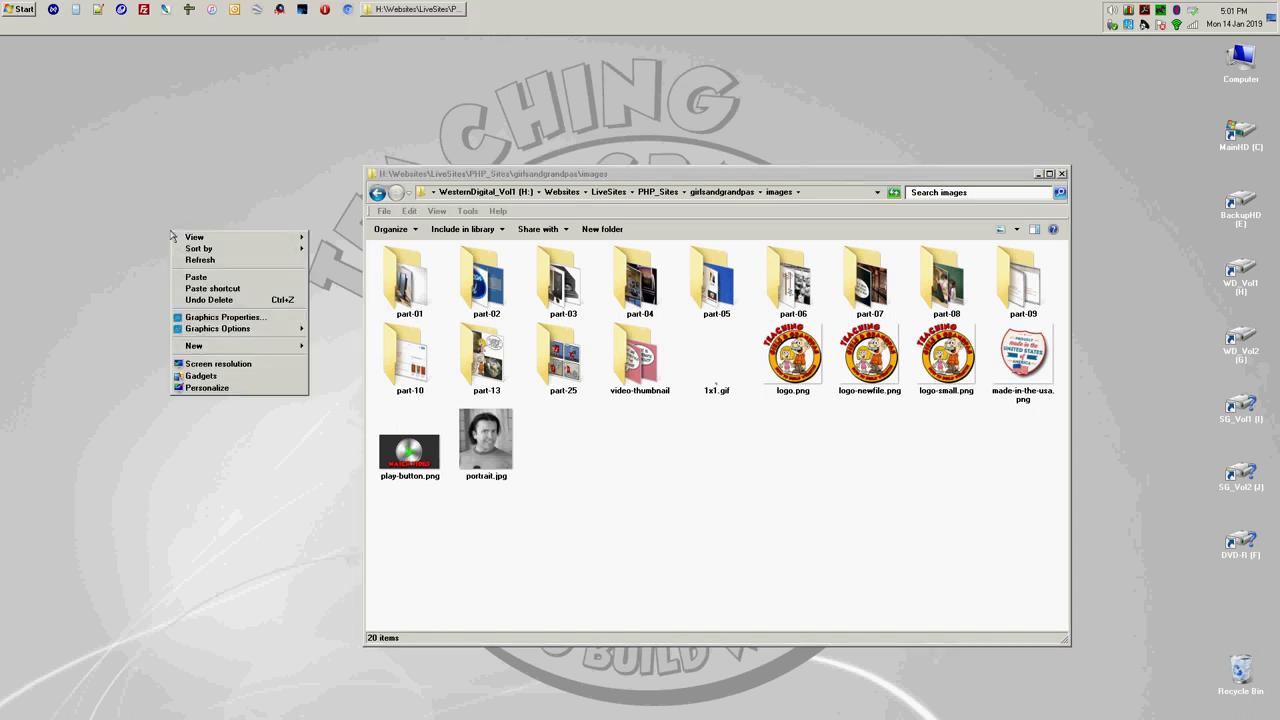
{"action": "left_click", "coordinate": [217, 278]}
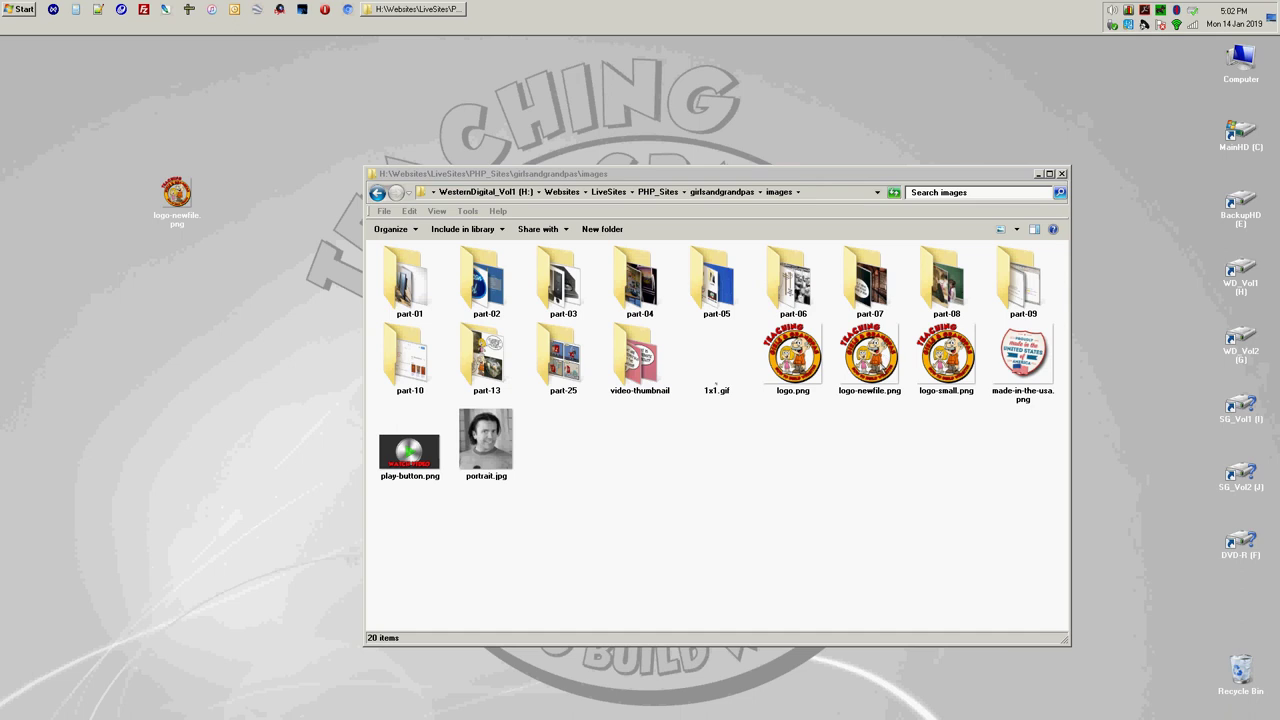
Step: Duplicate logo-newfile.png inside the images folder by copying and pasting it in place
{"action": "left_click", "coordinate": [869, 357]}
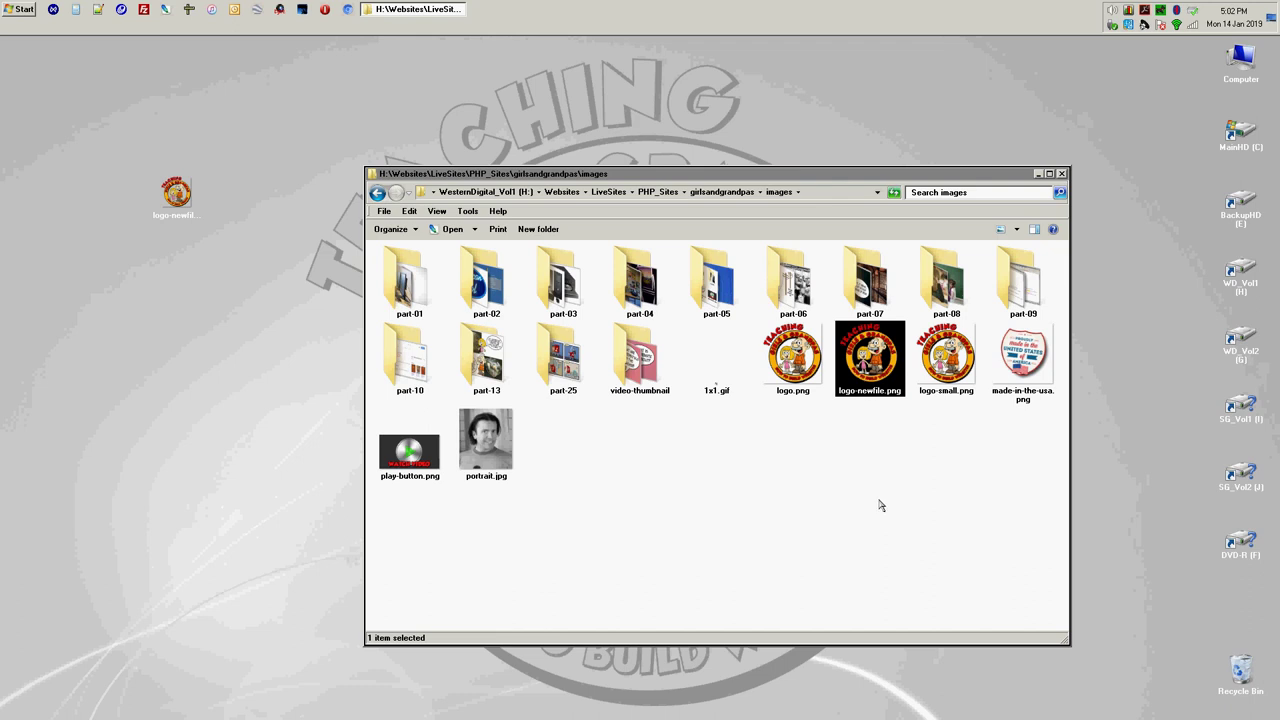
{"action": "left_click", "coordinate": [834, 494]}
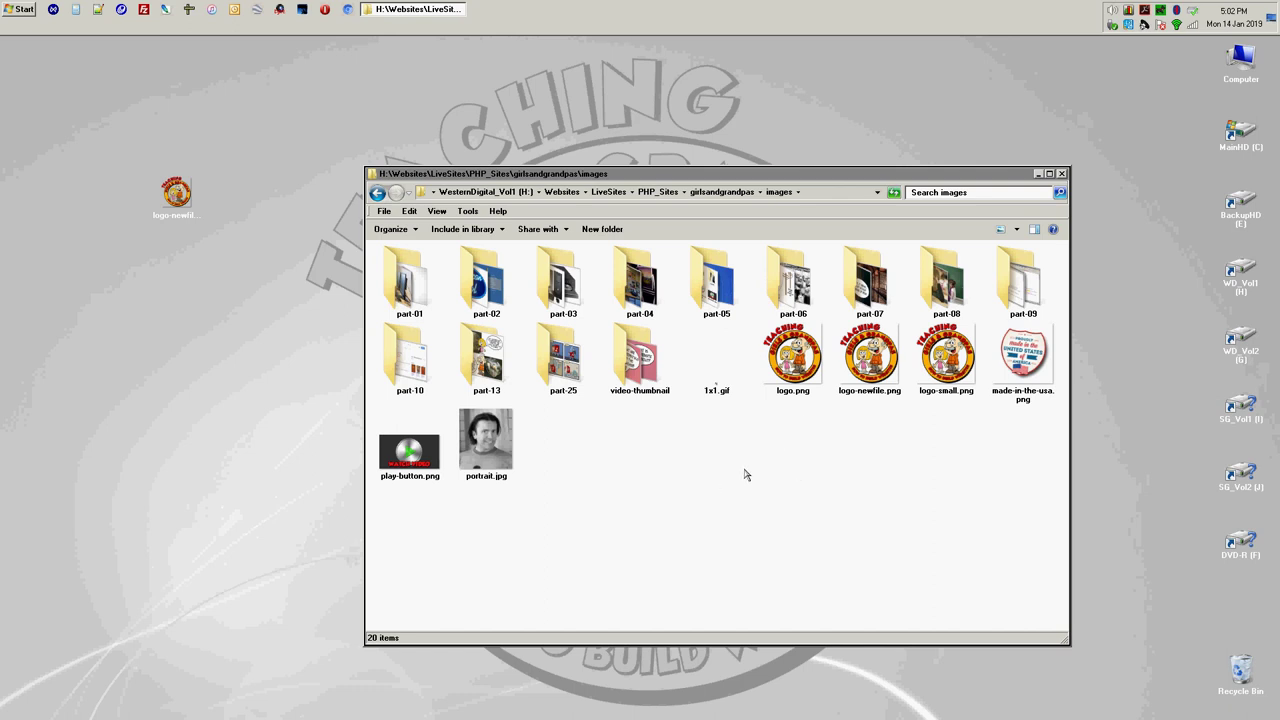
{"action": "key", "text": "ctrl+v"}
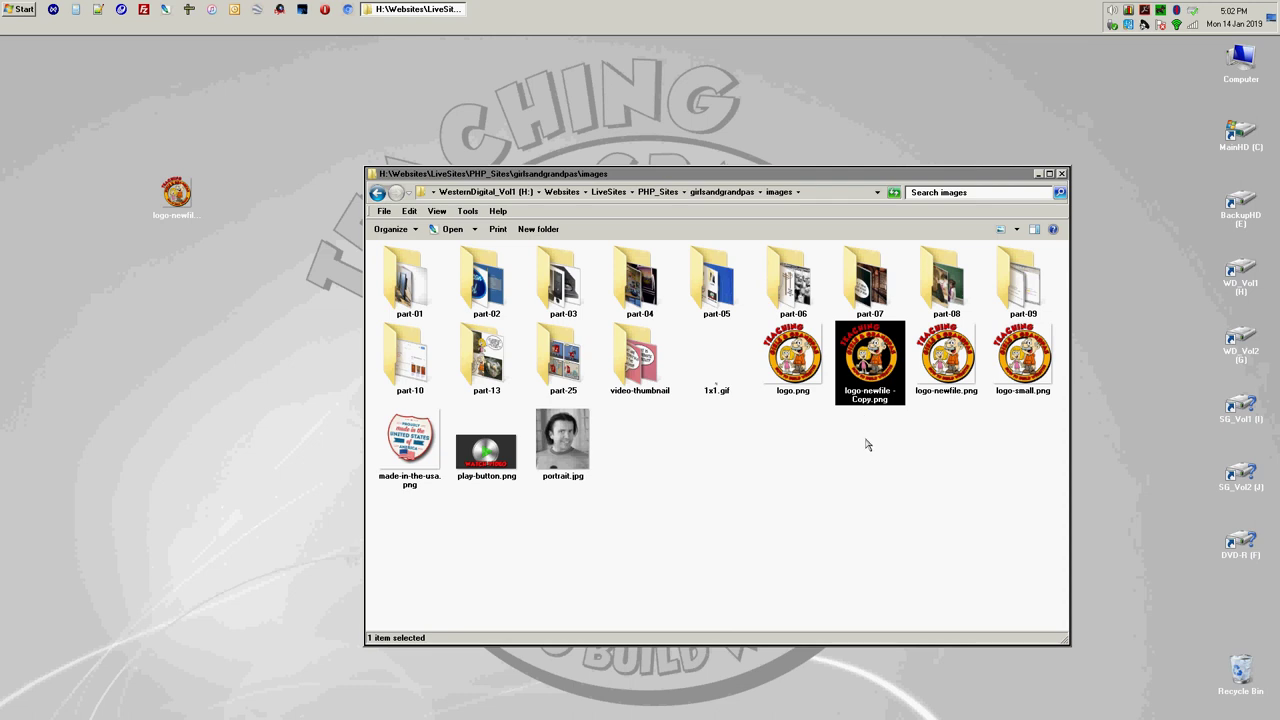
{"action": "left_click", "coordinate": [862, 502]}
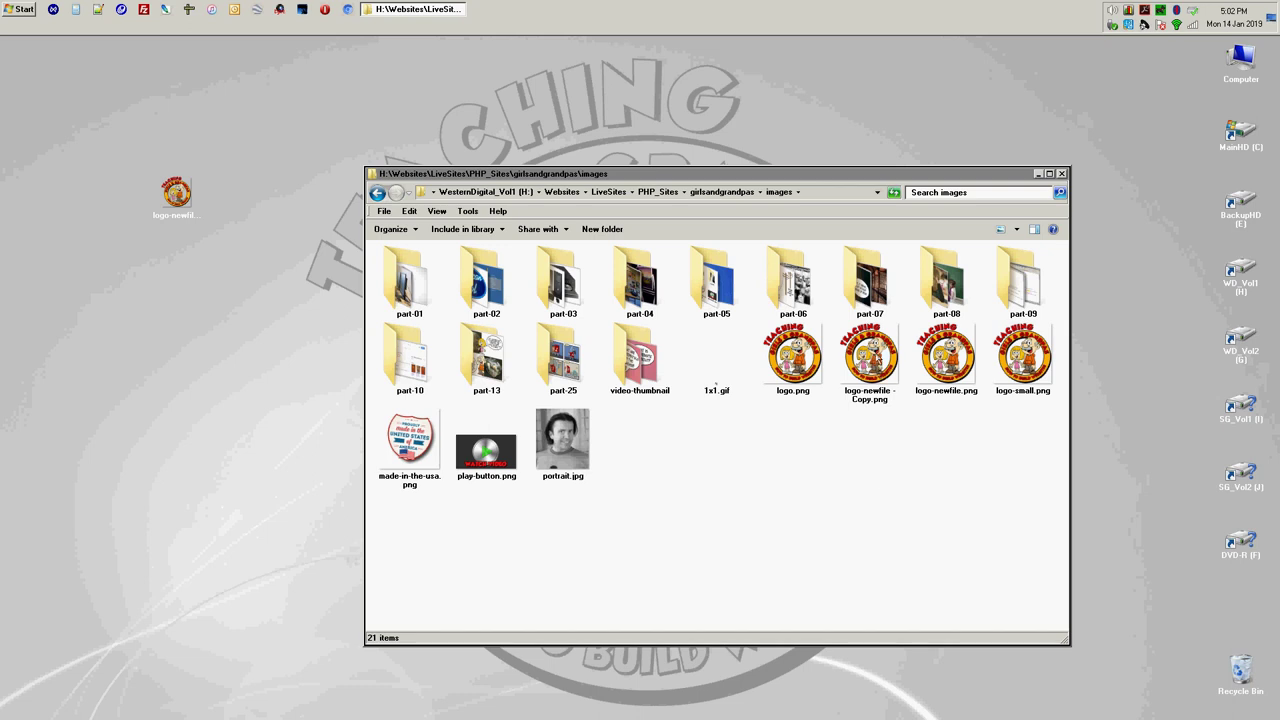
Step: Delete the duplicate logo-newfile - Copy.png from the images folder, sending it to the Recycle Bin
{"action": "left_click", "coordinate": [869, 358]}
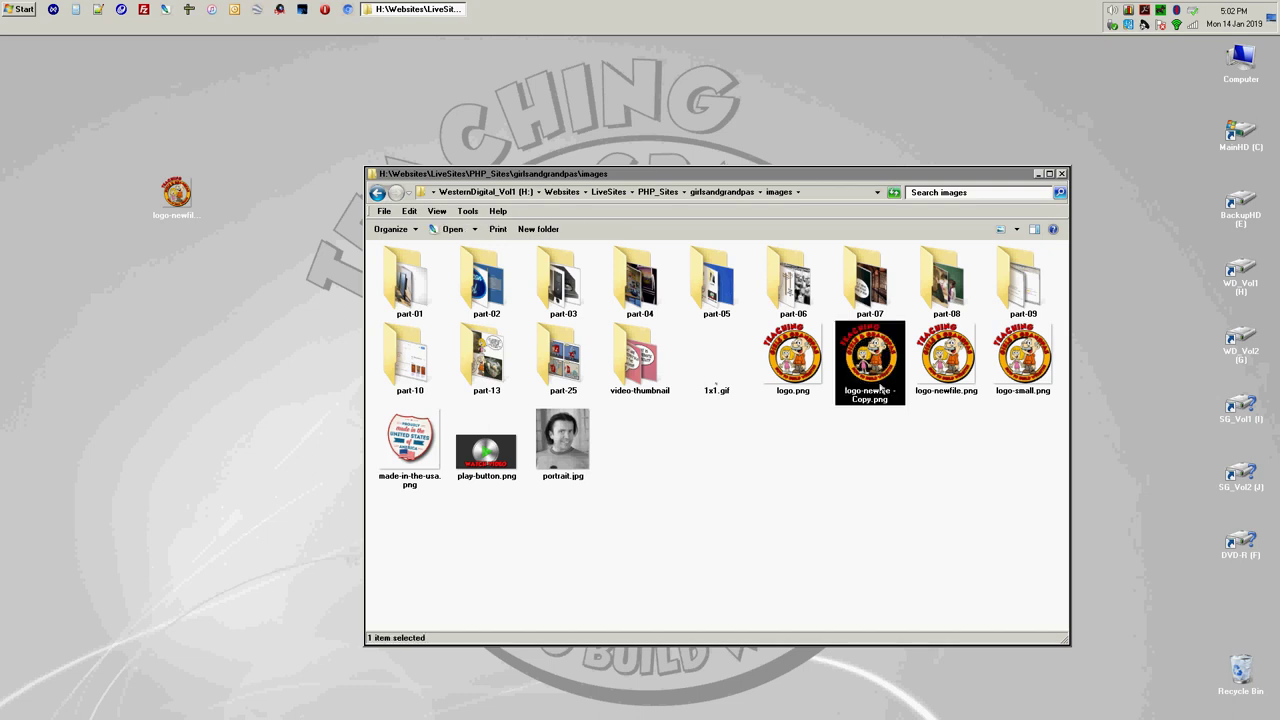
{"action": "left_click", "coordinate": [409, 211]}
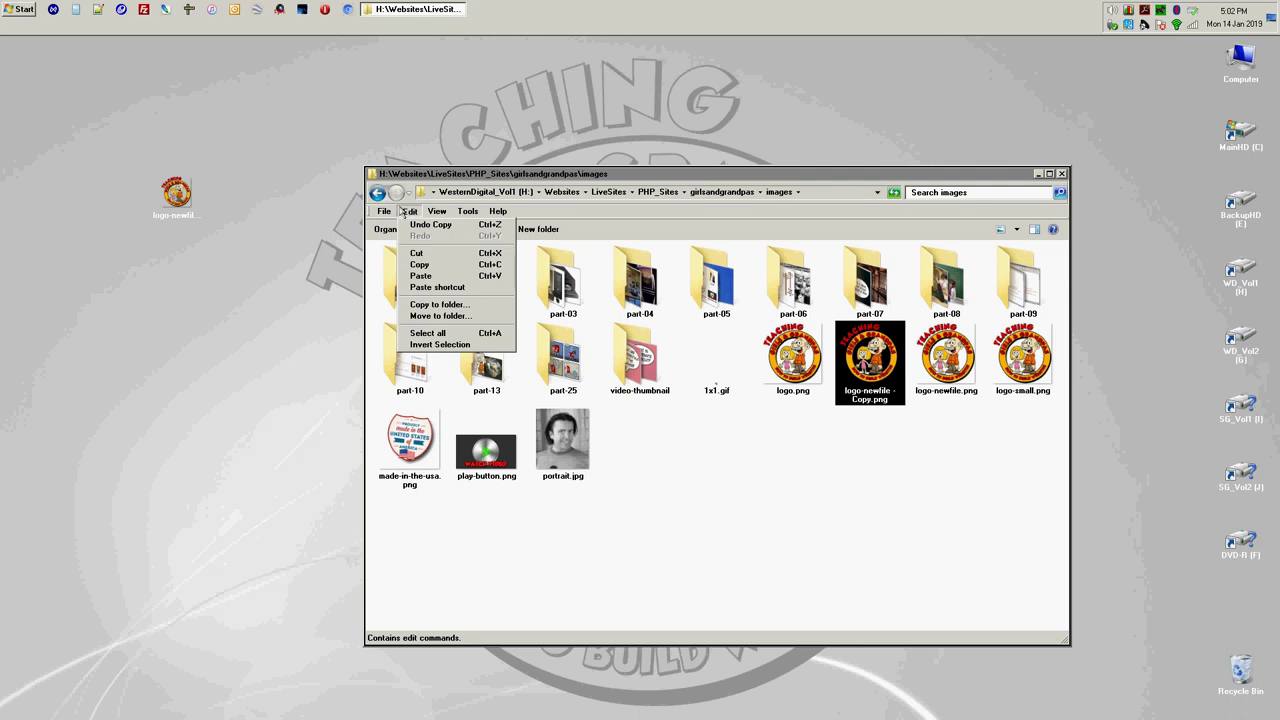
{"action": "mouse_move", "coordinate": [385, 213]}
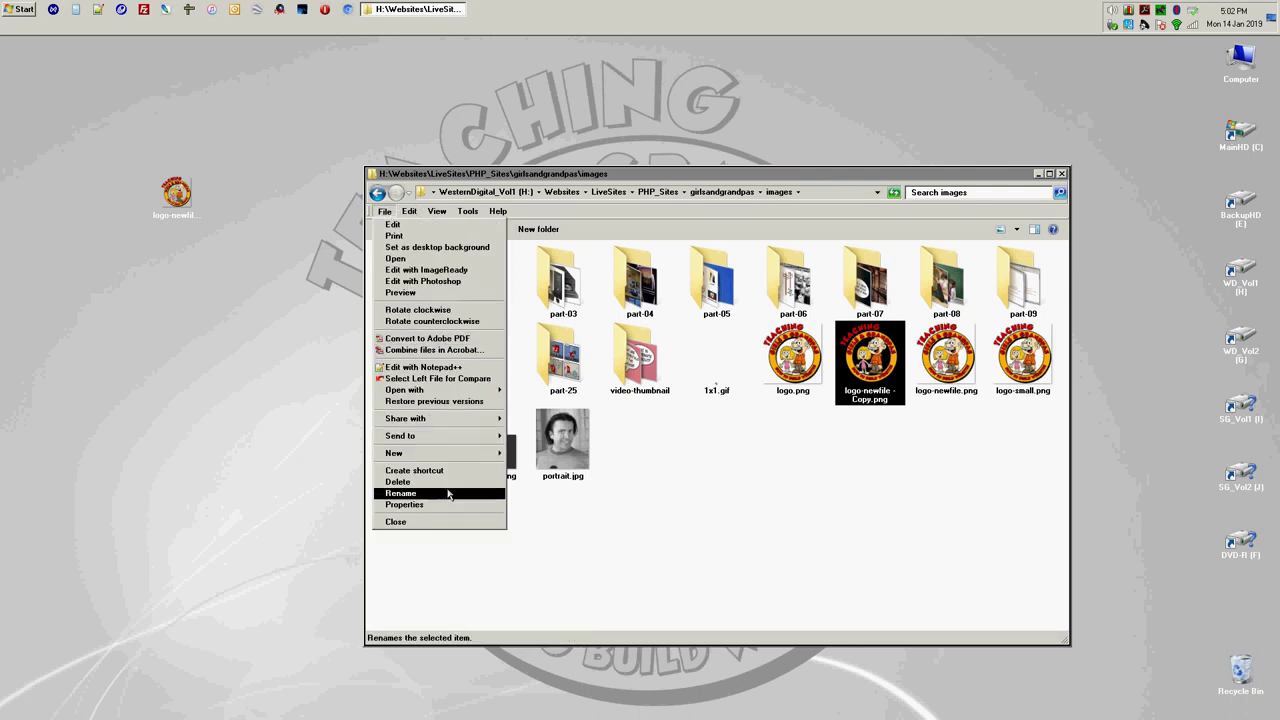
{"action": "left_click", "coordinate": [398, 482]}
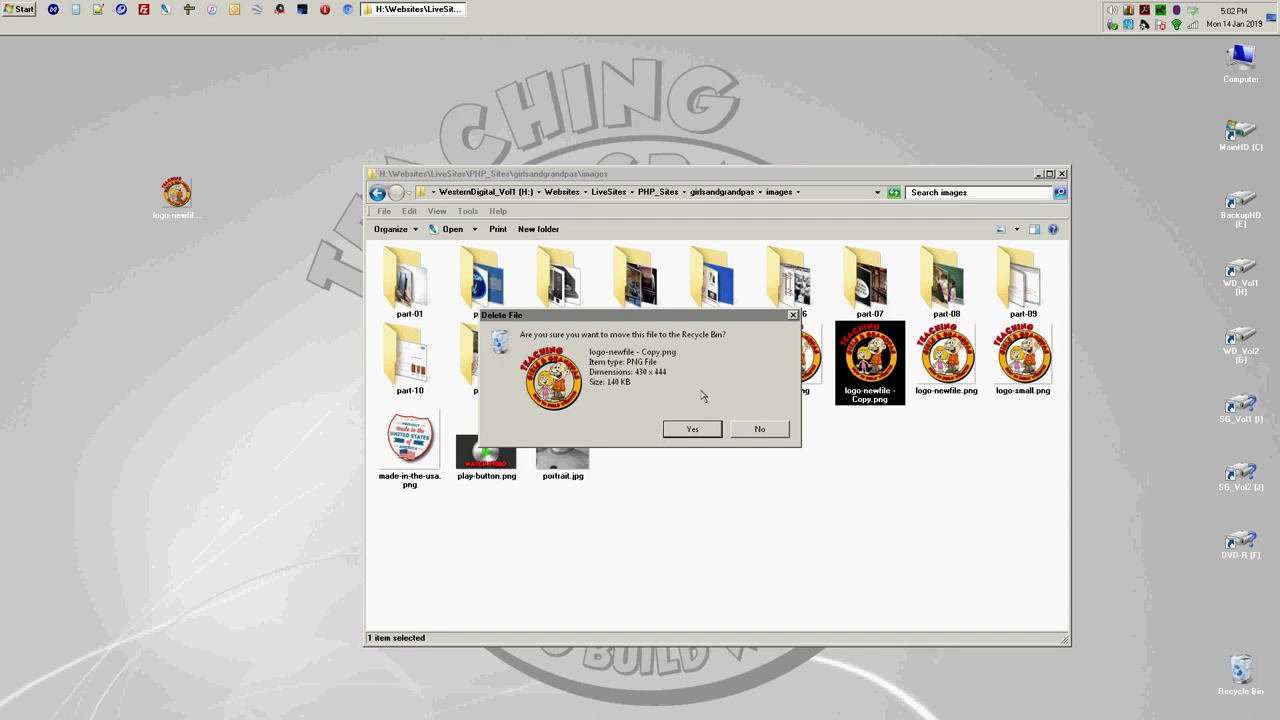
{"action": "left_click", "coordinate": [688, 430]}
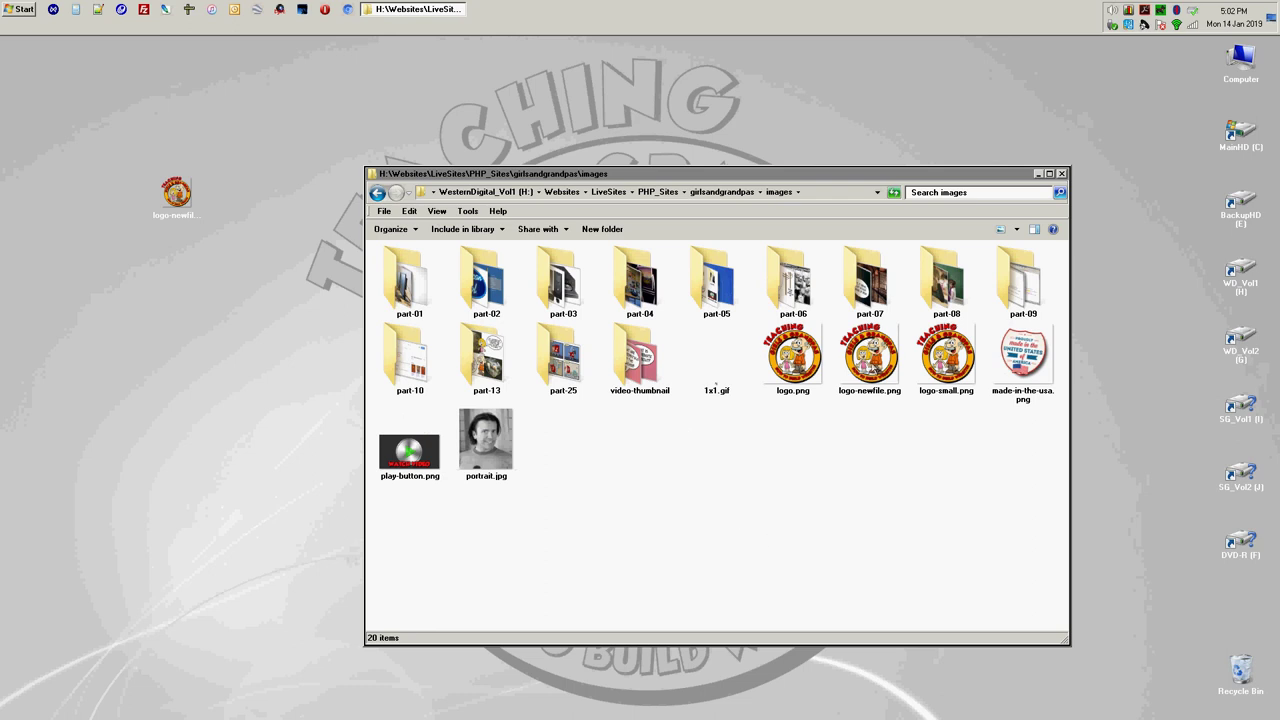
Step: Delete logo-newfile.png from the images folder, sending it to the Recycle Bin
{"action": "left_click", "coordinate": [866, 352]}
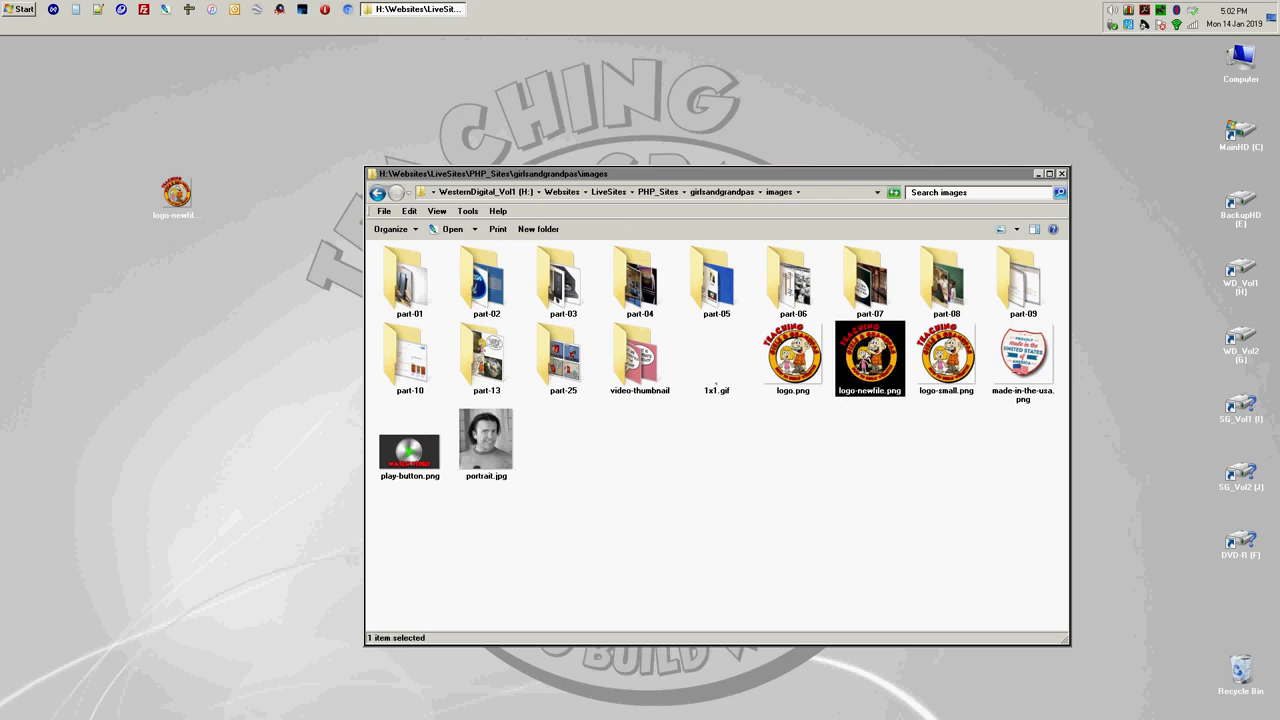
{"action": "right_click", "coordinate": [866, 350]}
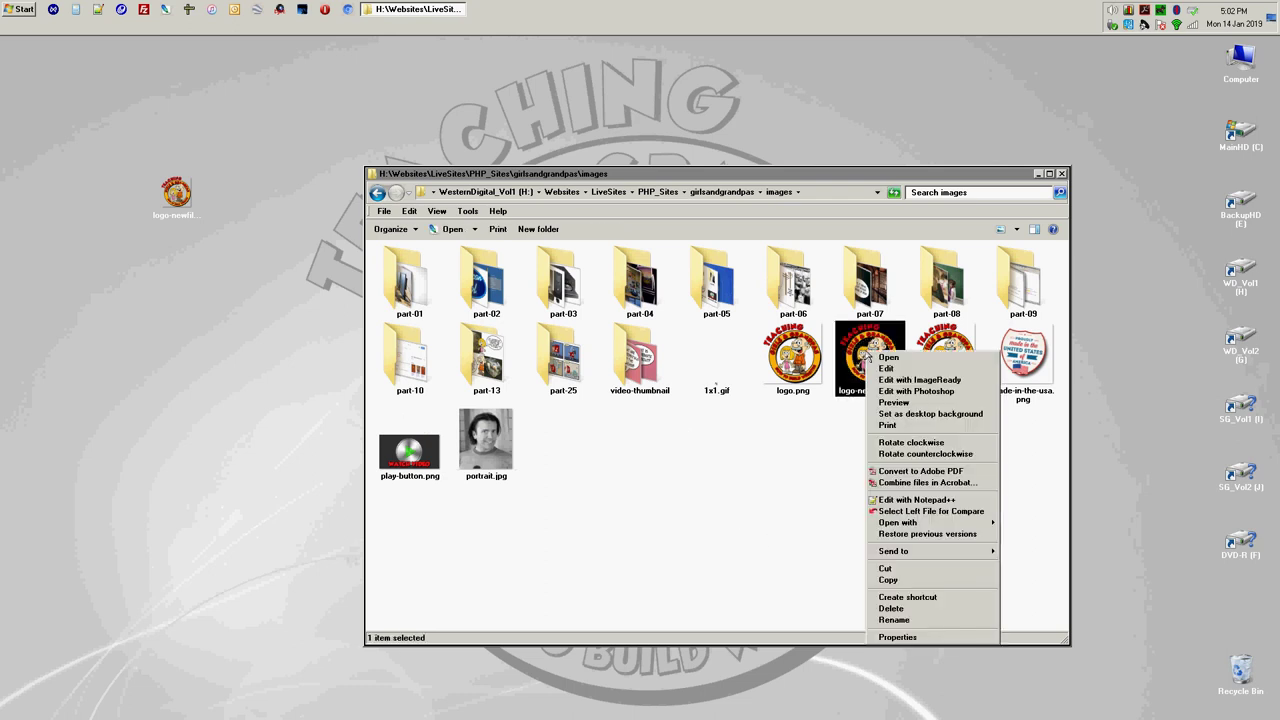
{"action": "left_click", "coordinate": [912, 610]}
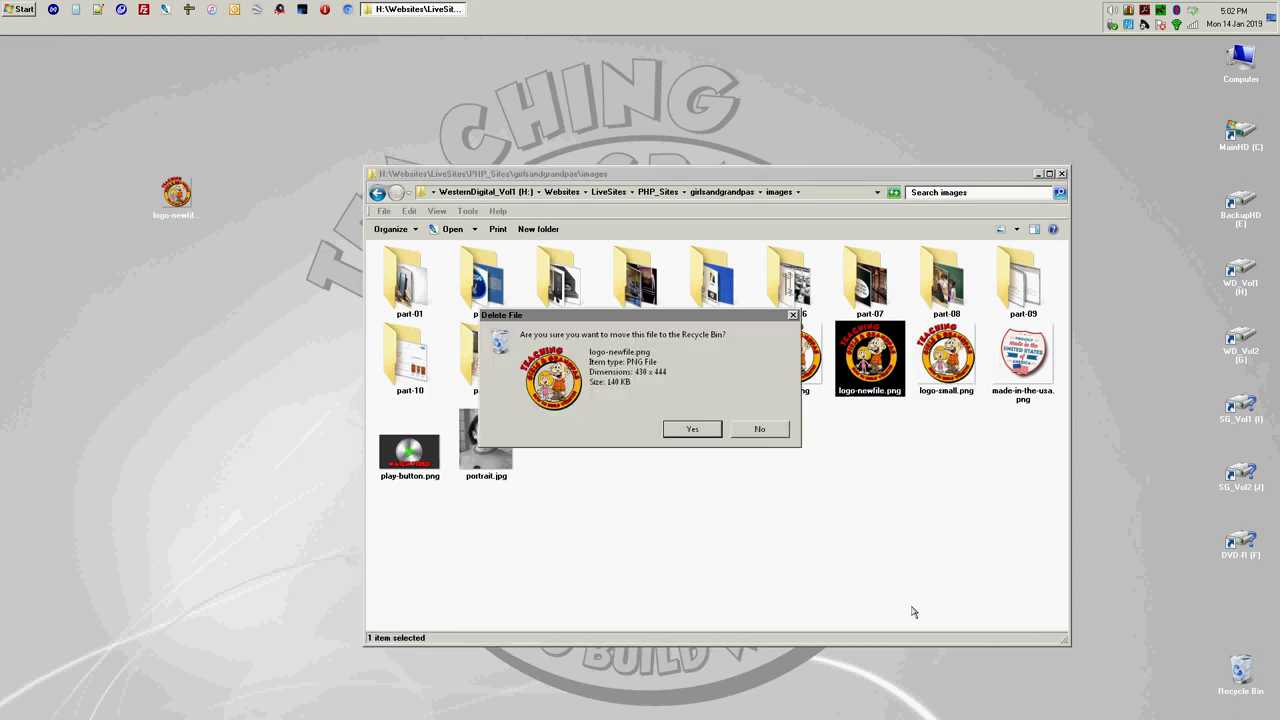
{"action": "left_click", "coordinate": [704, 430]}
Step: Delete the logo-newfile.png copy from the desktop, sending it to the Recycle Bin
{"action": "left_click", "coordinate": [177, 200]}
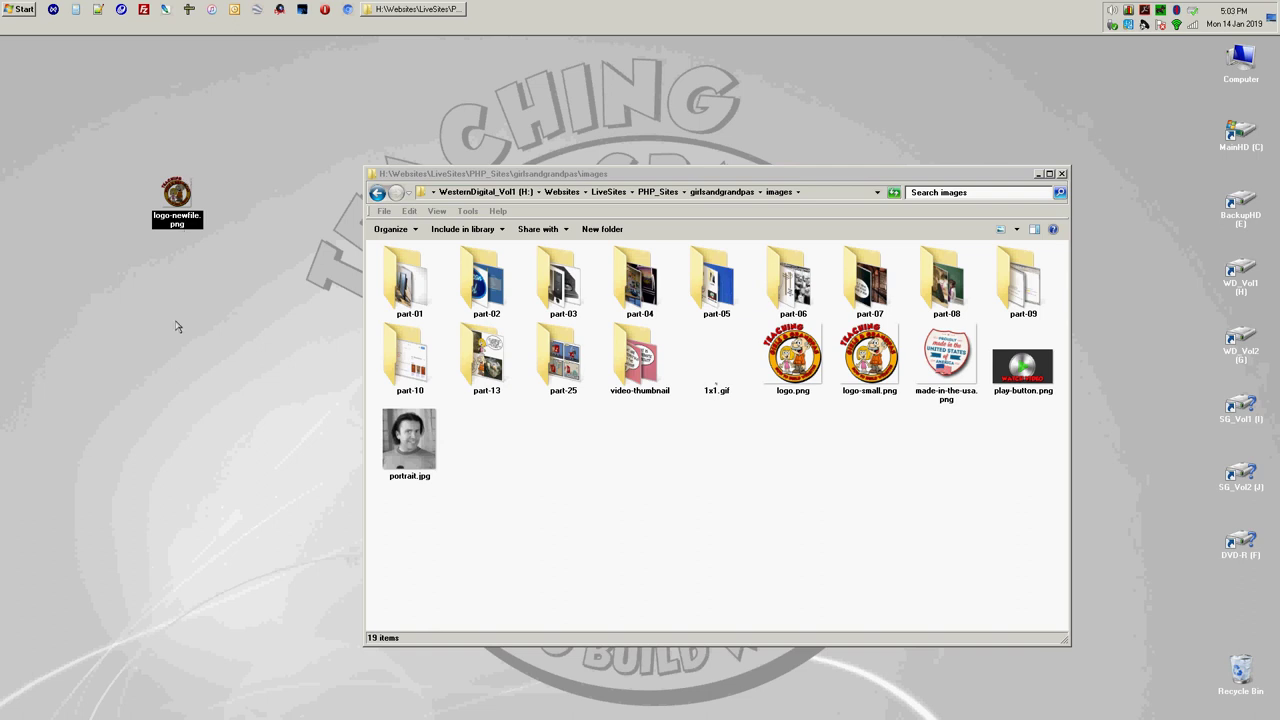
{"action": "key", "text": "Delete"}
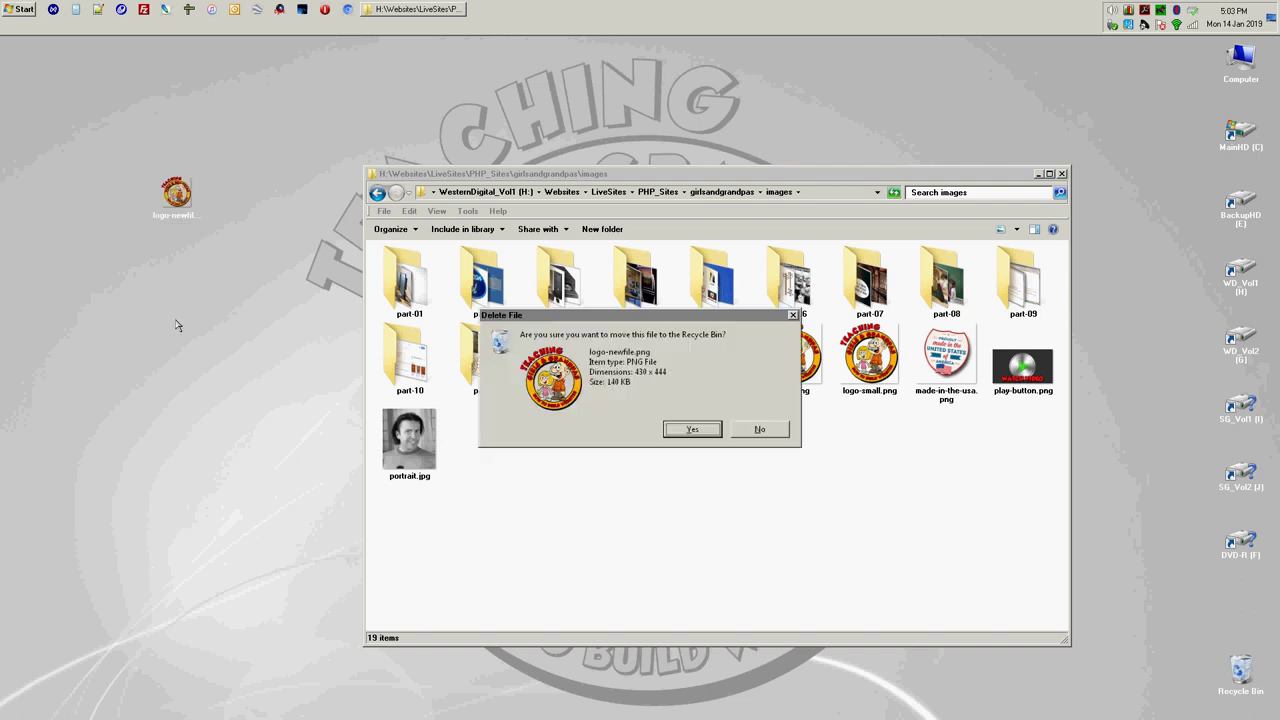
{"action": "left_click", "coordinate": [693, 429]}
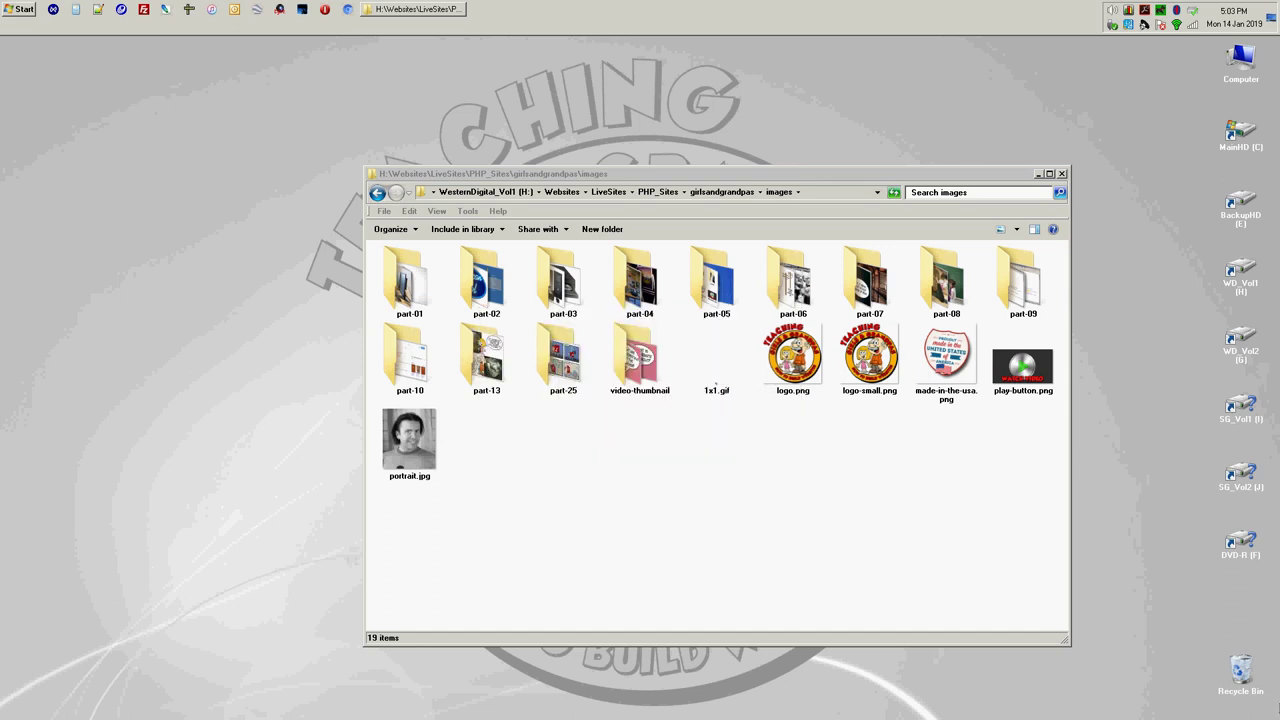
Step: Look through the deleted logo files in the Recycle Bin, selecting them all, and close its window
{"action": "double_click", "coordinate": [1243, 677]}
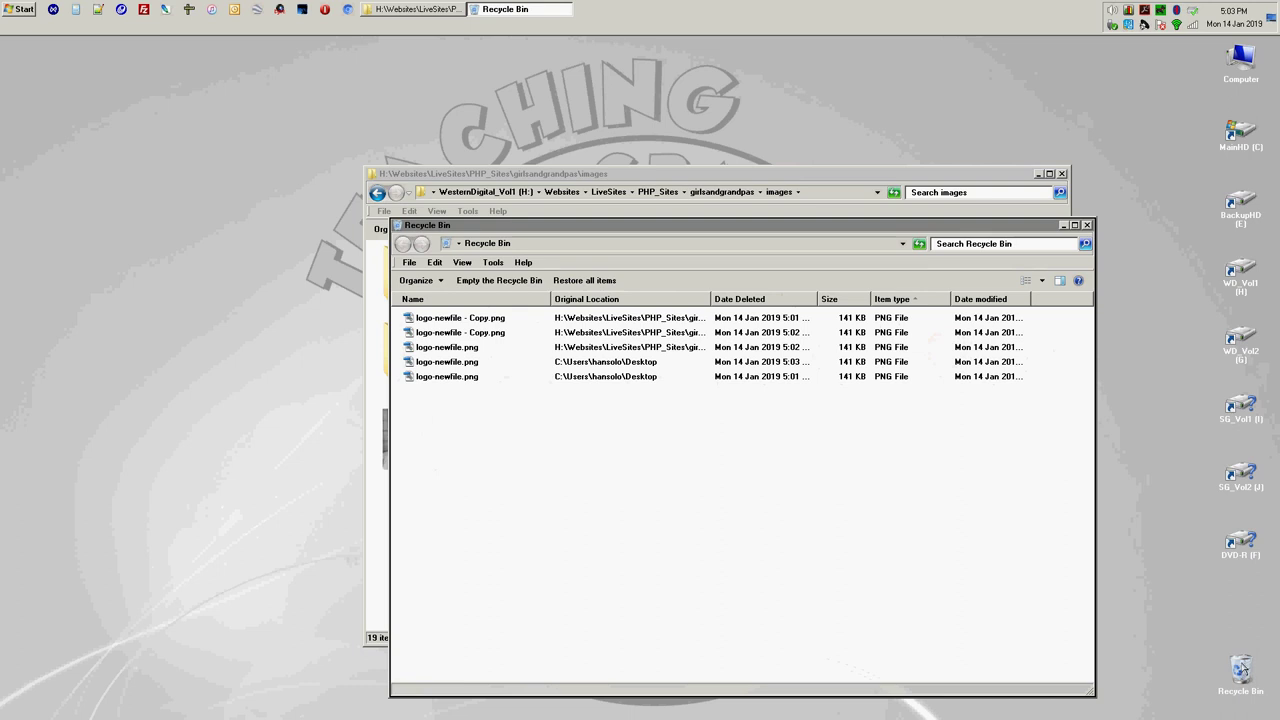
{"action": "left_click_drag", "start_coordinate": [615, 431], "coordinate": [454, 302]}
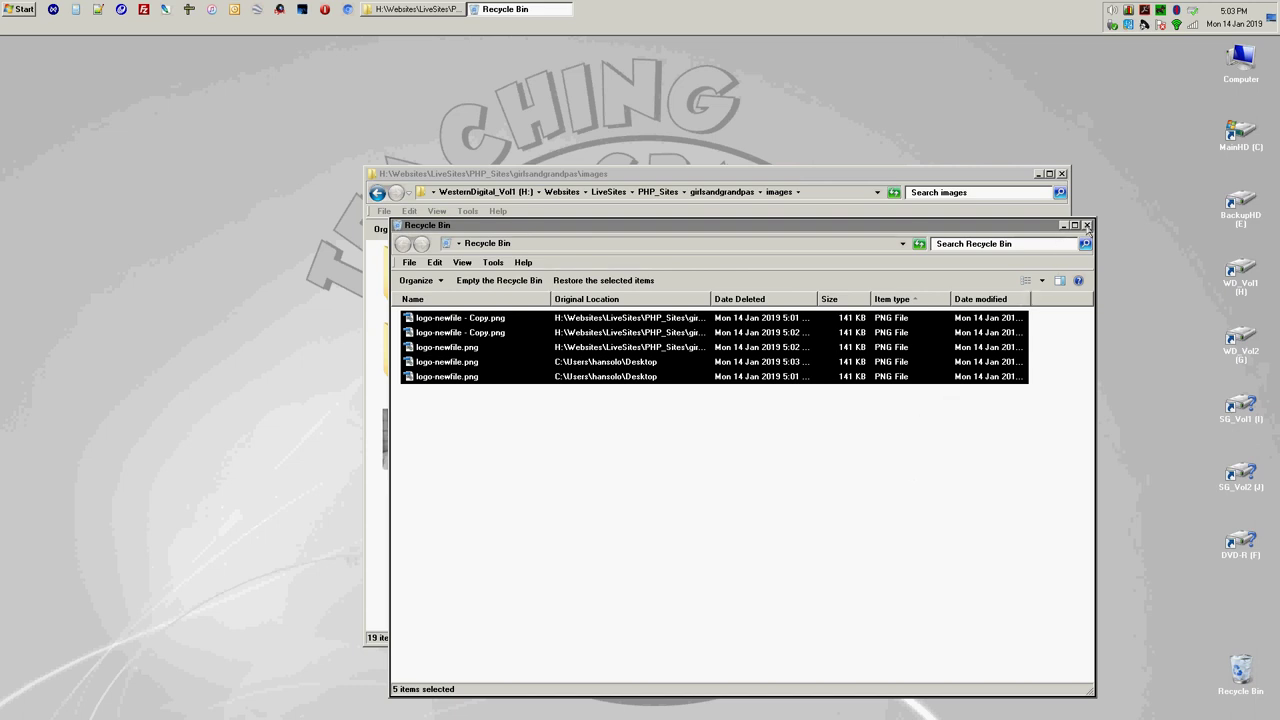
{"action": "left_click", "coordinate": [1087, 225]}
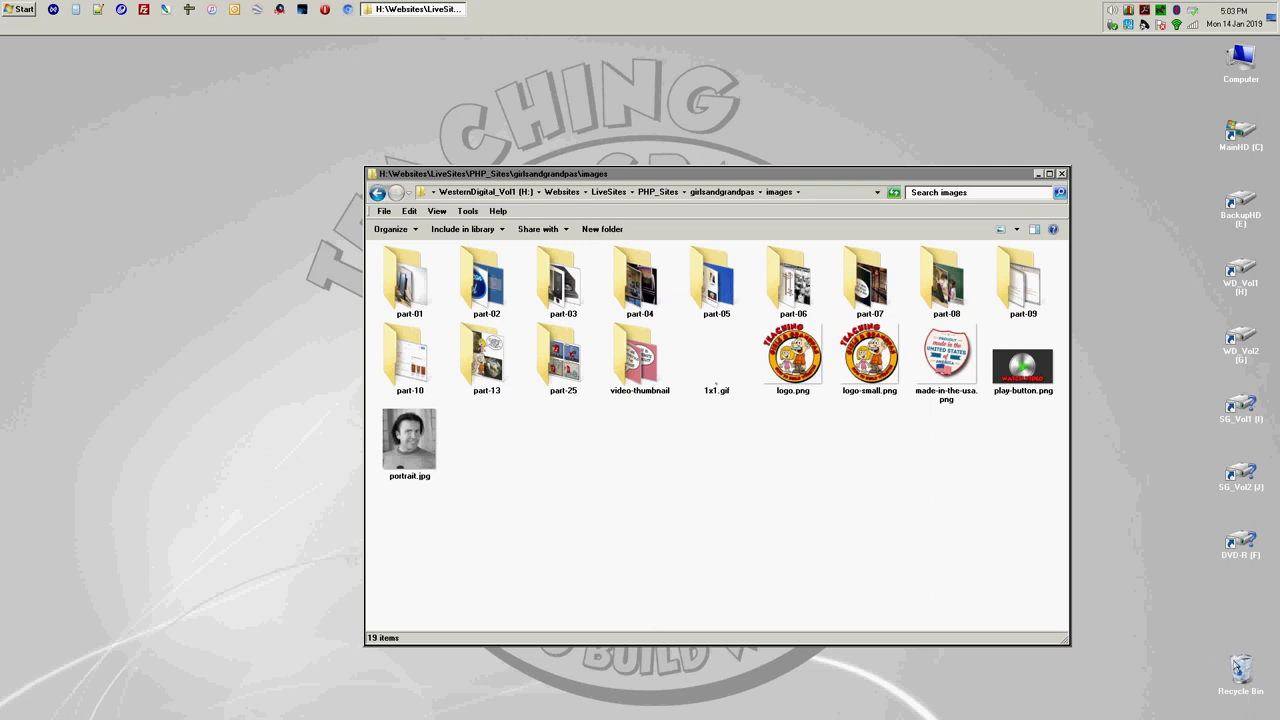
Step: Empty the Recycle Bin, permanently deleting all the items in it
{"action": "right_click", "coordinate": [1243, 677]}
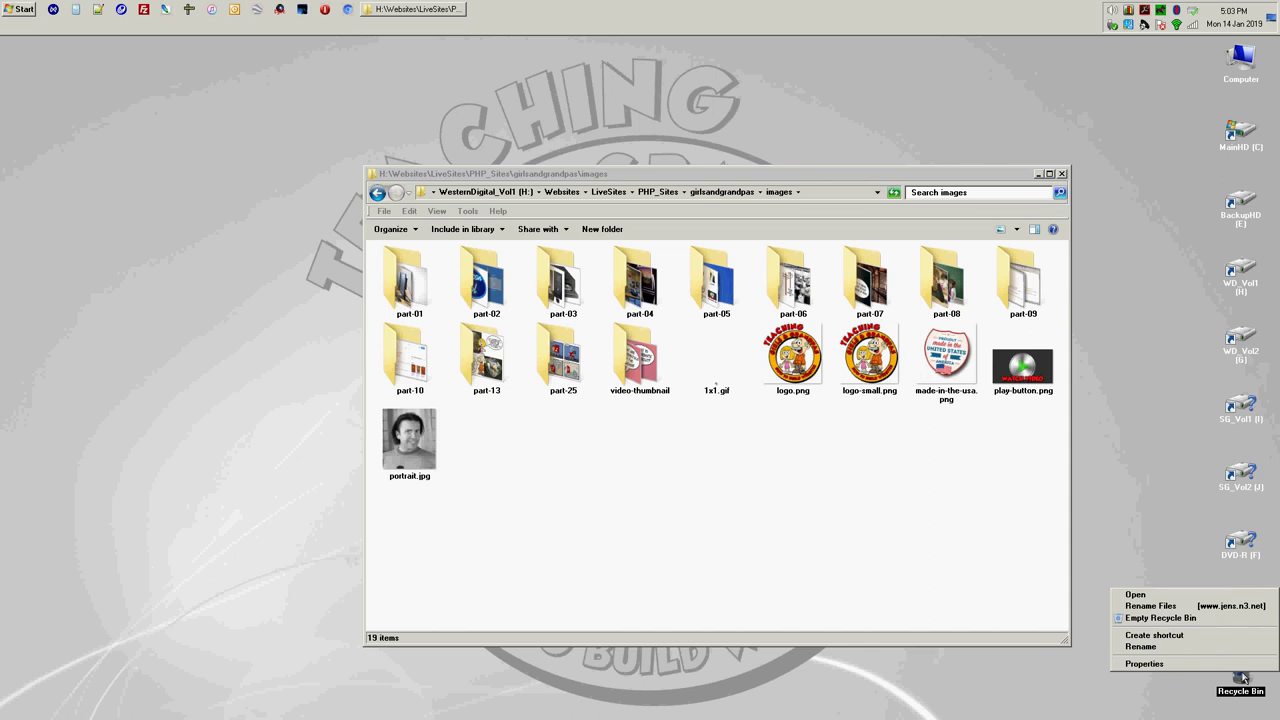
{"action": "left_click", "coordinate": [1147, 618]}
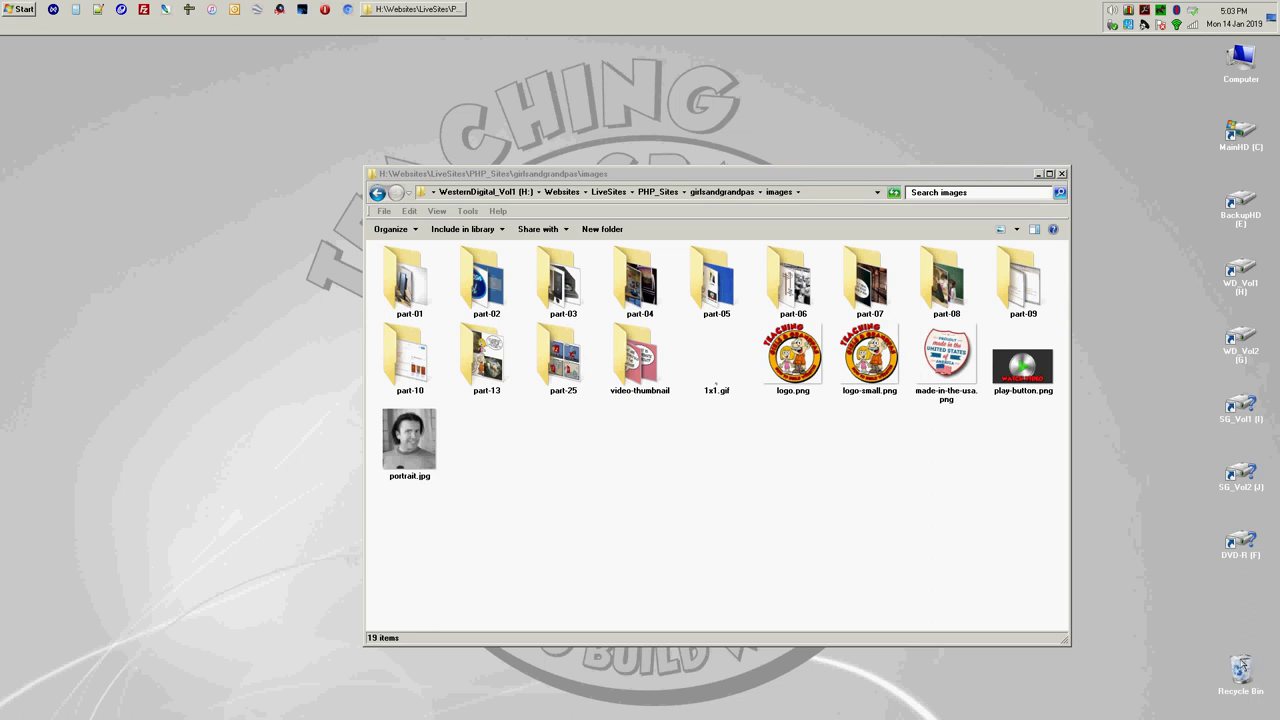
{"action": "right_click", "coordinate": [1240, 666]}
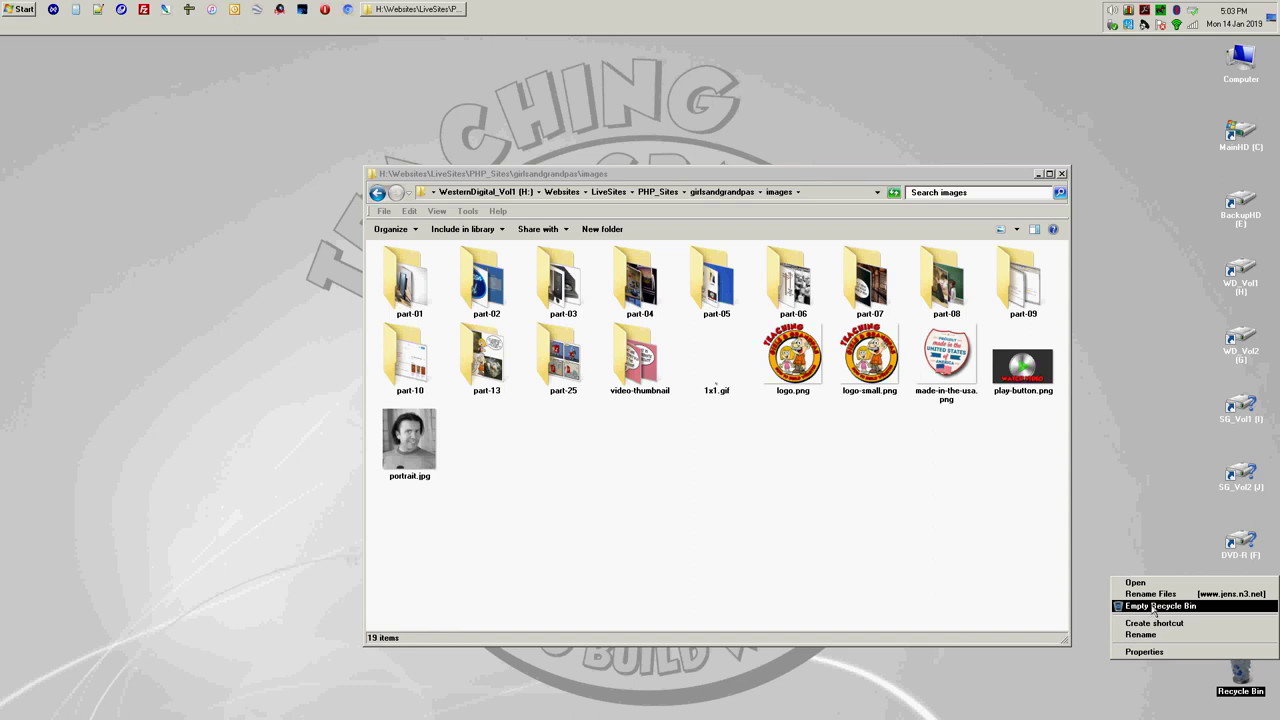
{"action": "left_click", "coordinate": [1156, 606]}
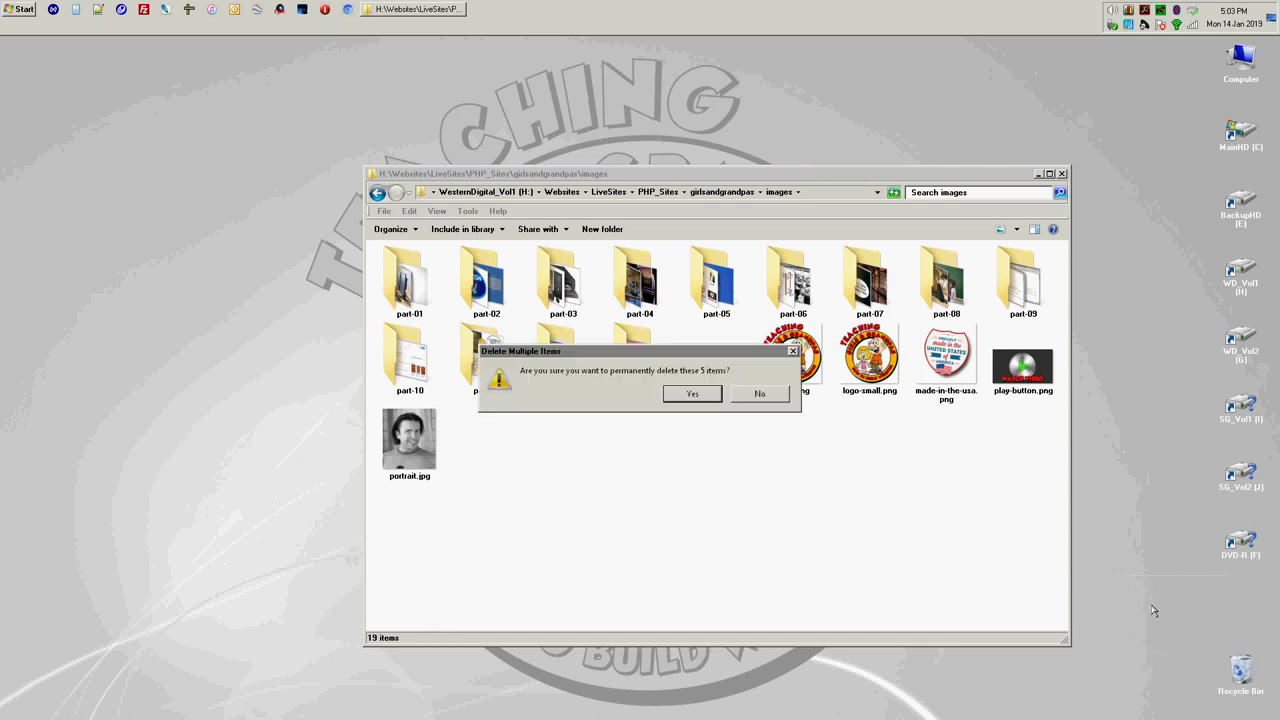
{"action": "left_click", "coordinate": [692, 394]}
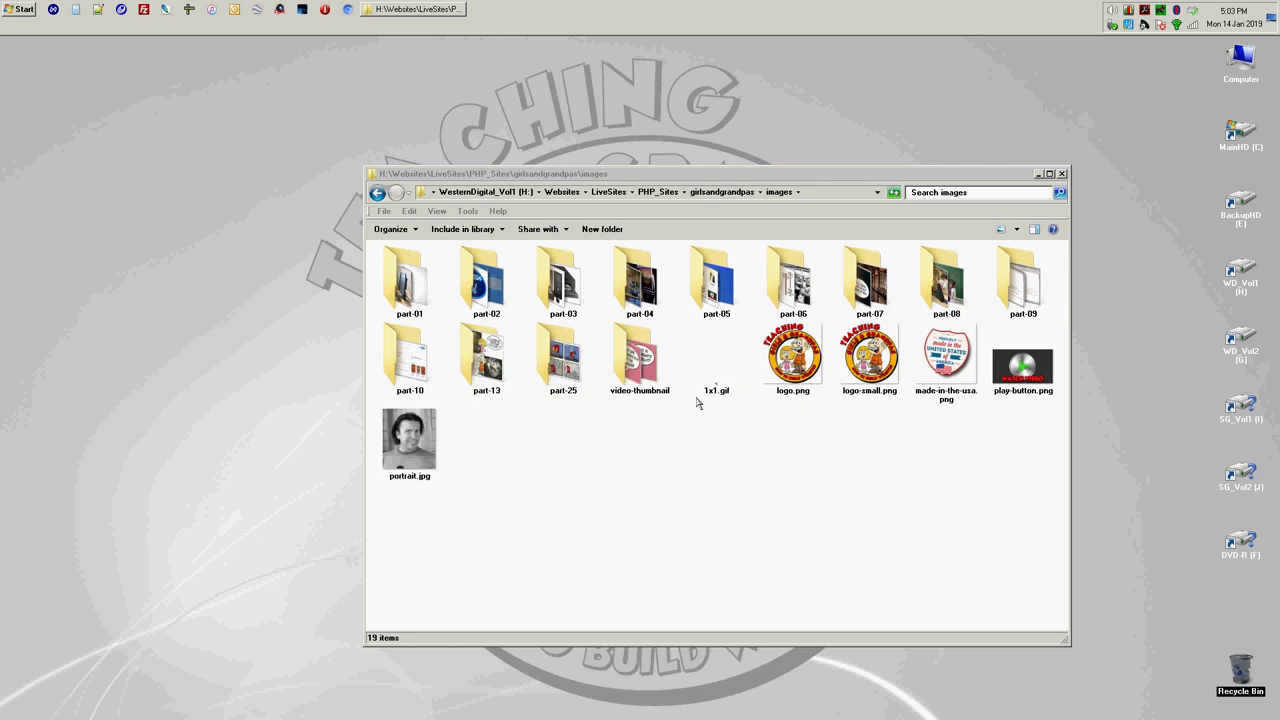